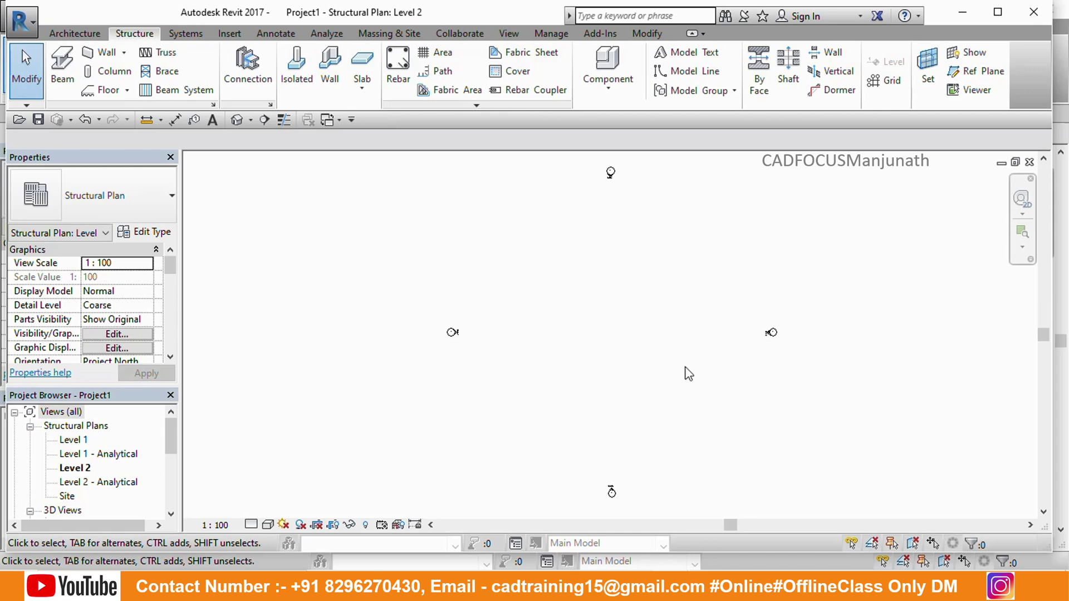
Step: Review the Level 1 and Level 2 structural plan views of the project
middle_click_drag(626, 319, 610, 333)
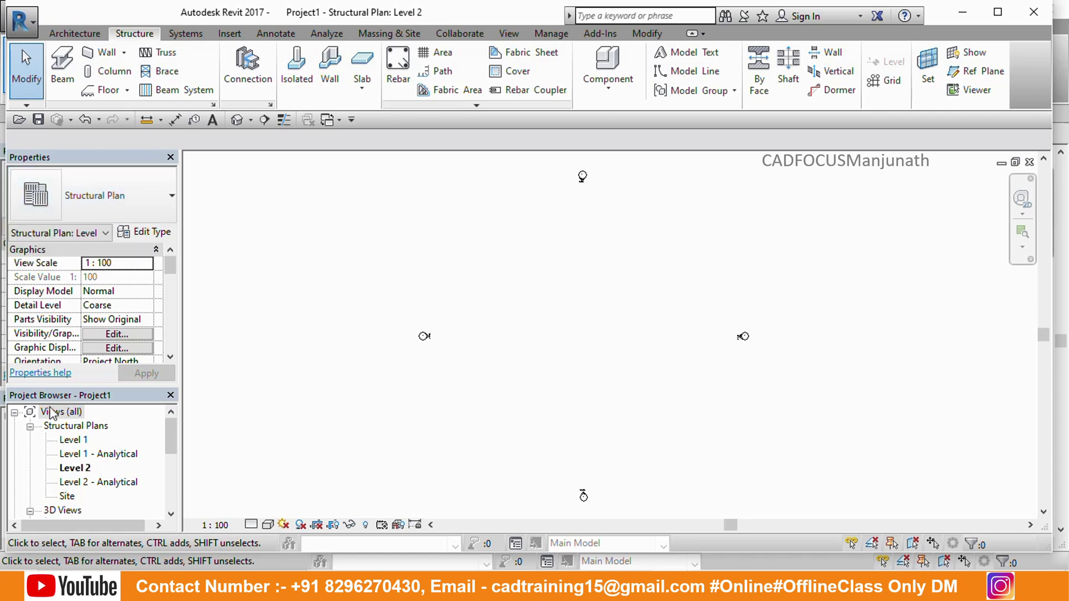
double_click(79, 440)
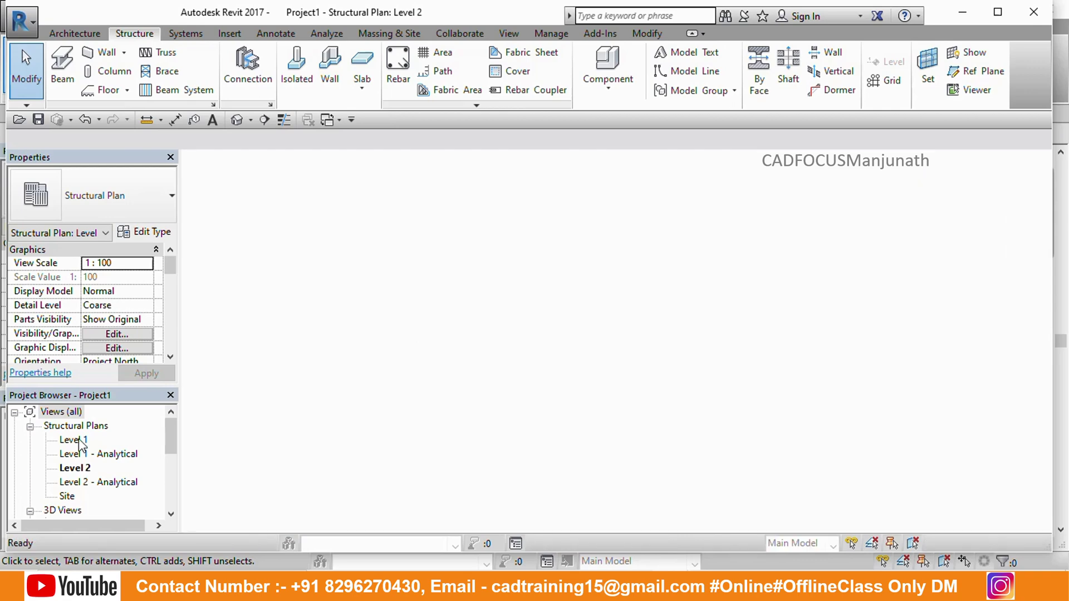
double_click(78, 468)
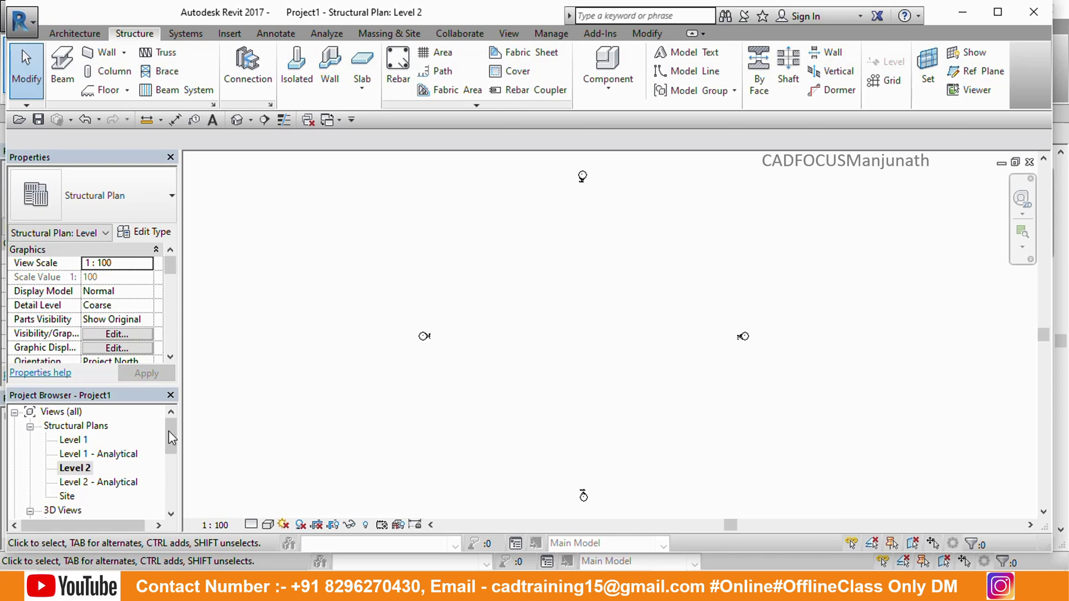
Step: Close the other project window showing the architectural floor plan and maximize the window of the structural project
left_click(819, 586)
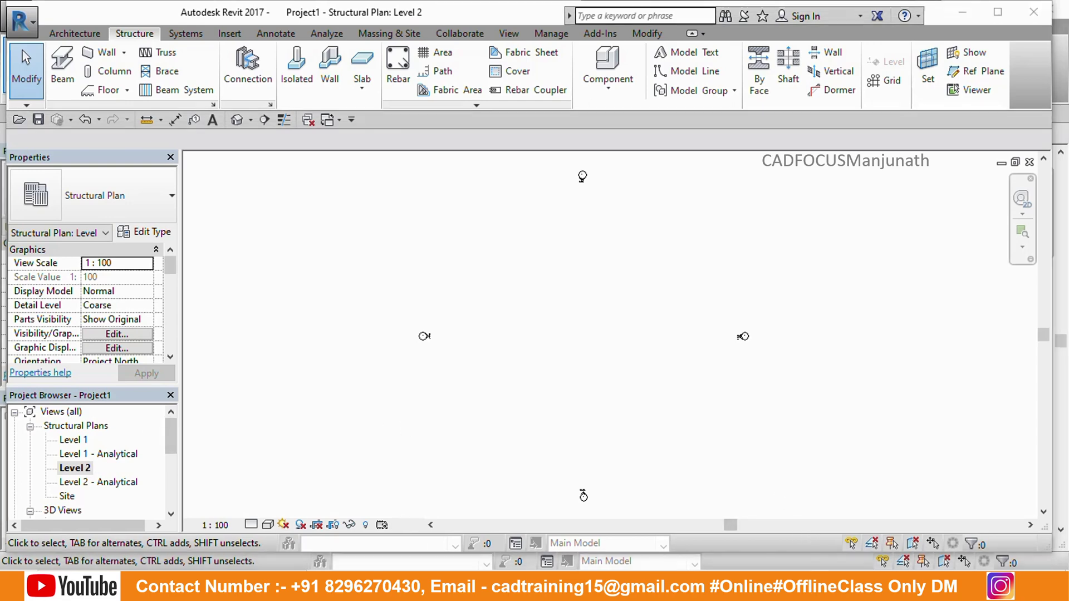
left_click(768, 554)
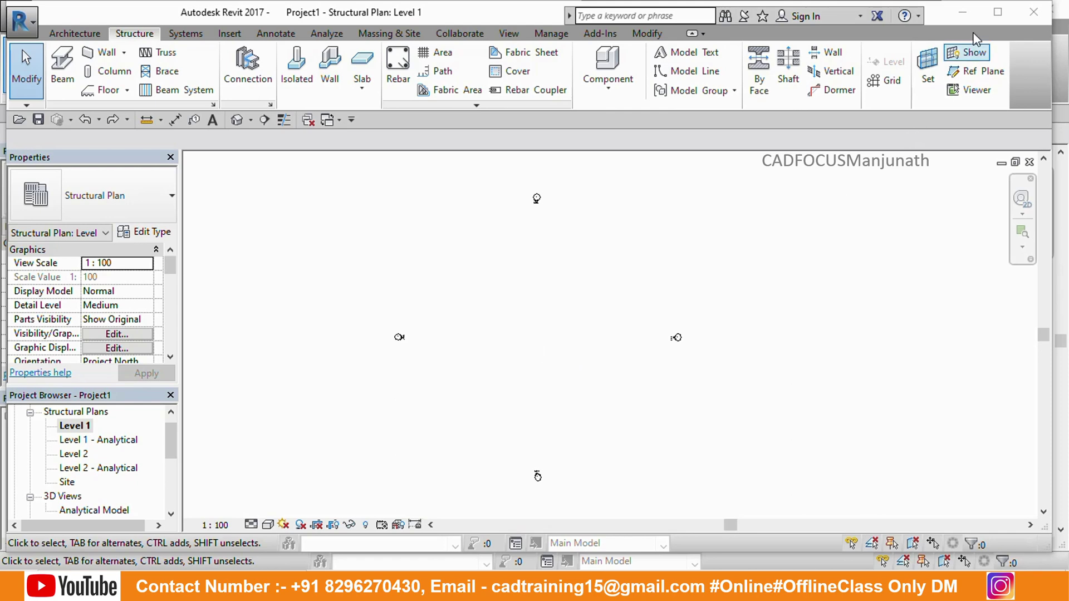
left_click(962, 15)
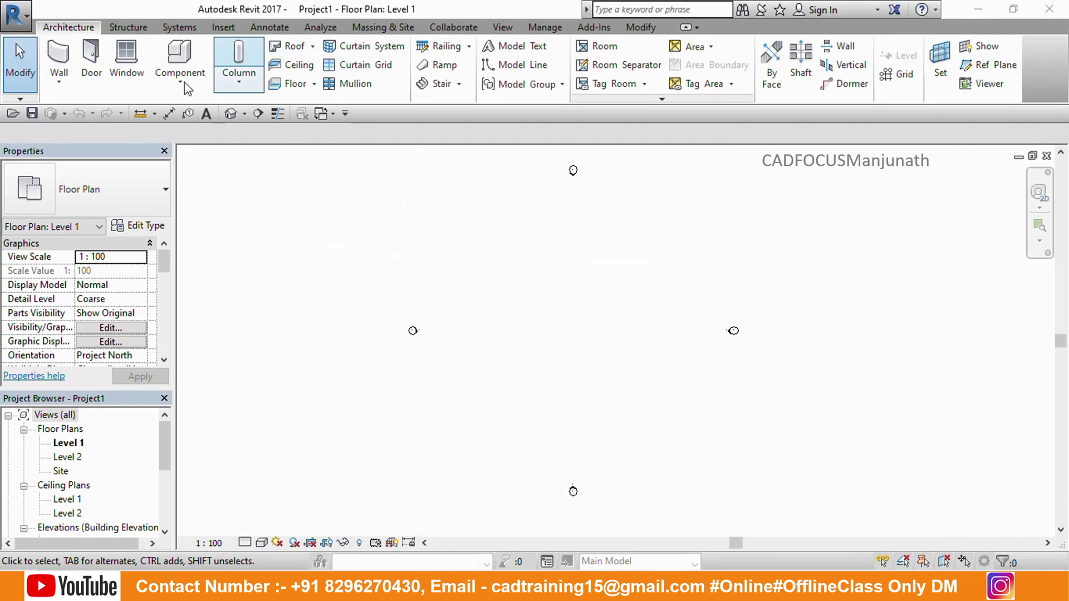
left_click(1049, 10)
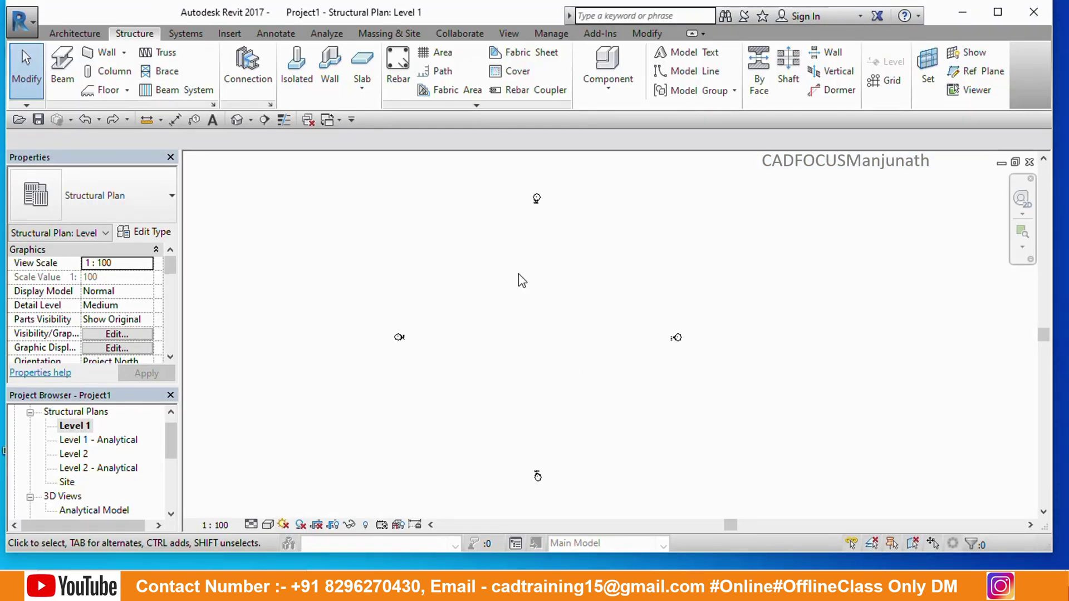
left_click(997, 13)
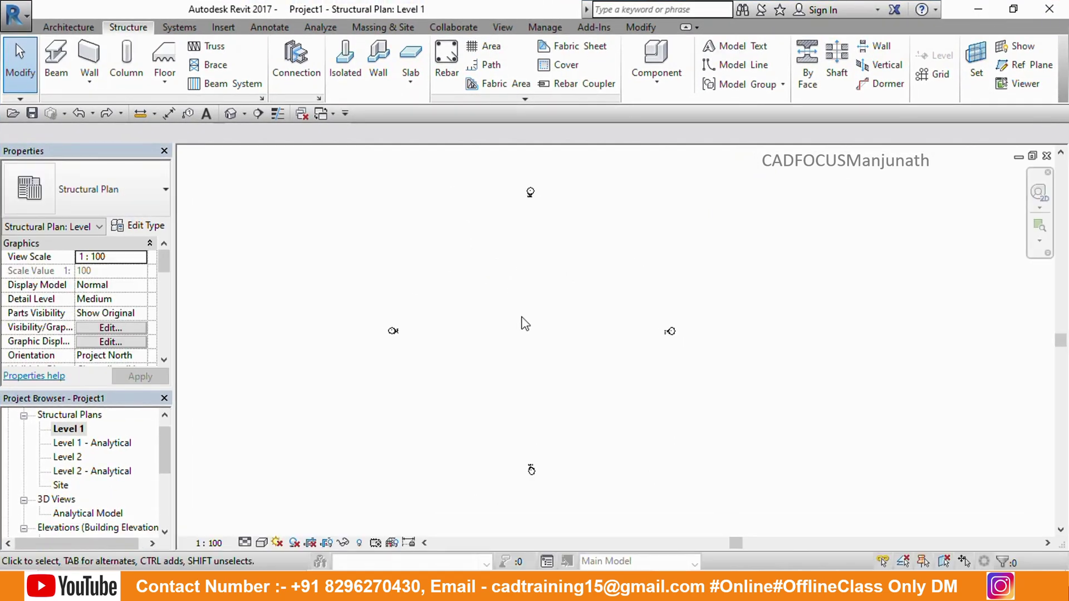
Step: Try to change the project's length format from the Level 1 structural plan to Meters with the unit symbol m
middle_click_drag(525, 323, 551, 336)
scroll(539, 334, "up", 1)
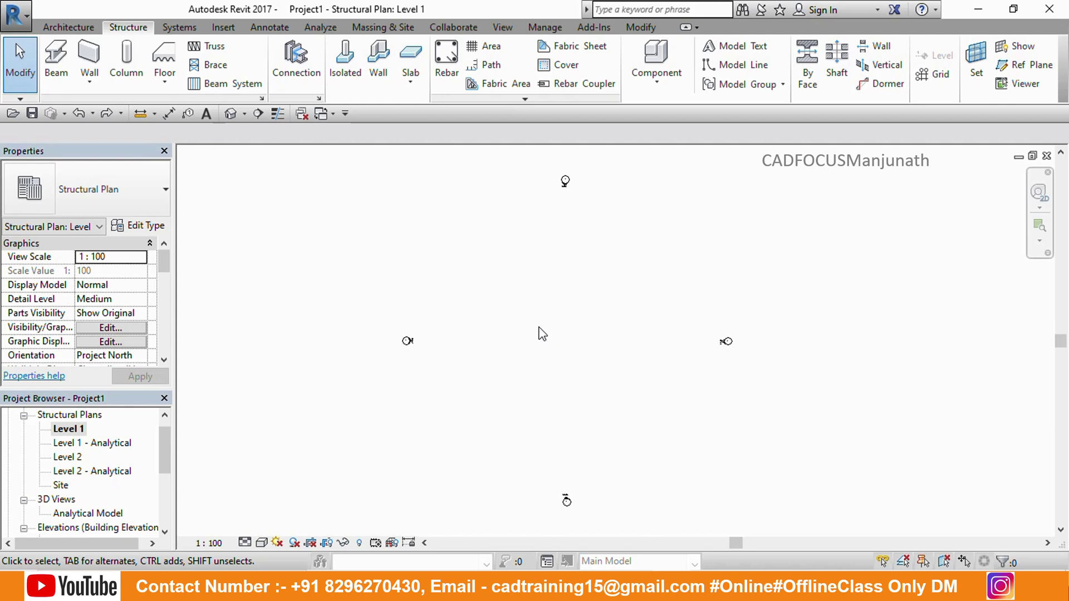
key("u")
key("n")
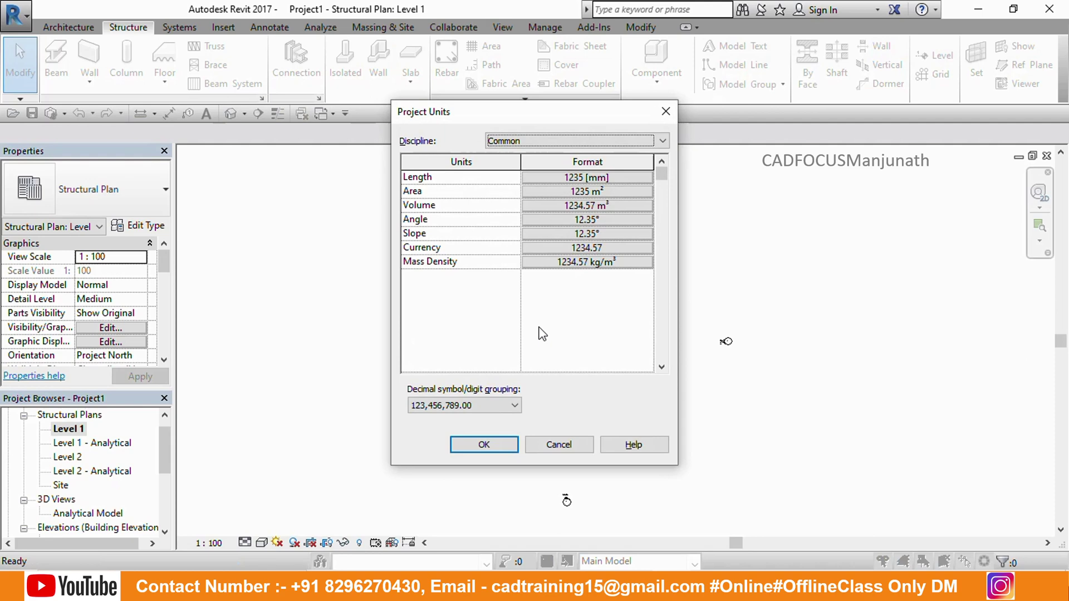
left_click(582, 178)
left_click(526, 205)
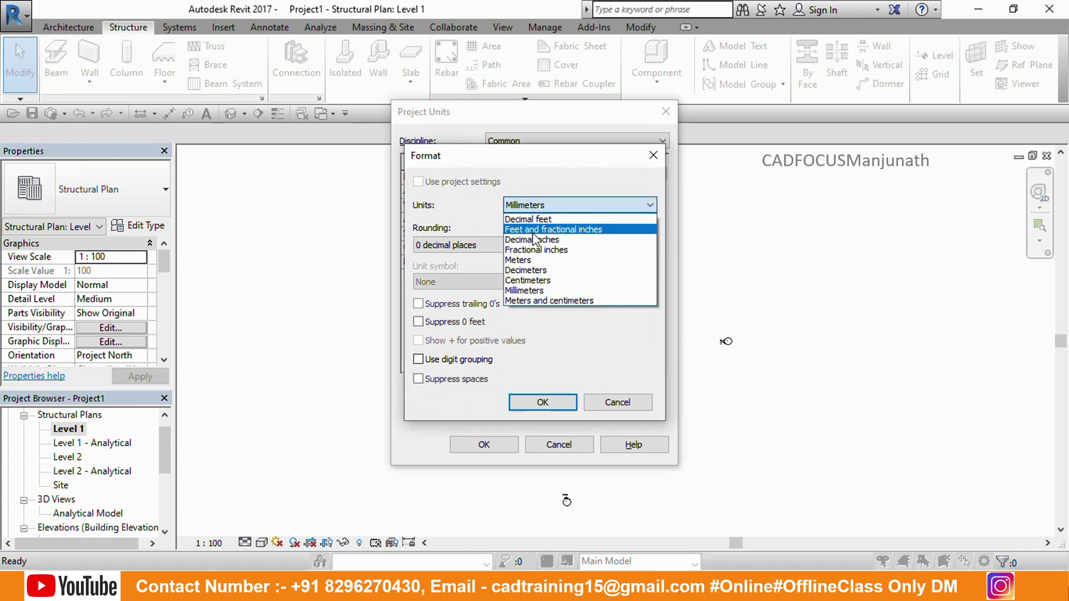
left_click(518, 260)
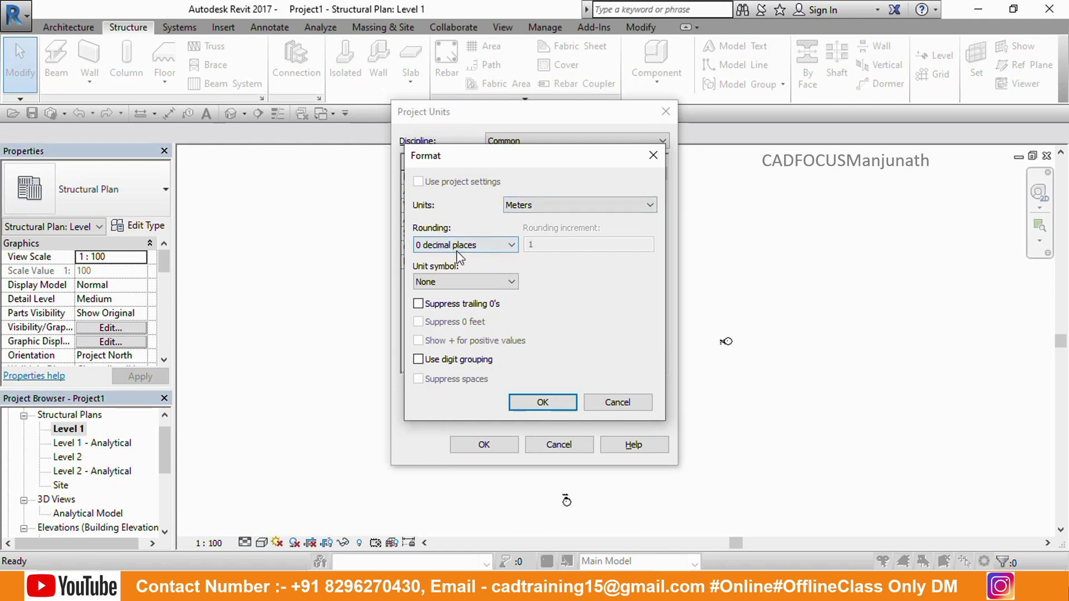
left_click(449, 281)
left_click(438, 304)
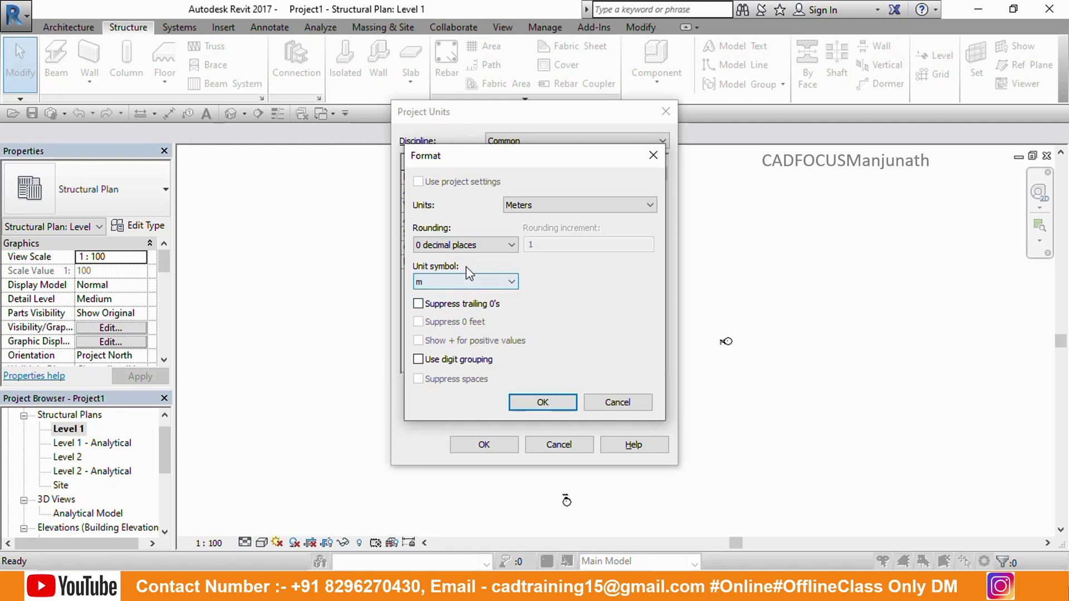
left_click(542, 402)
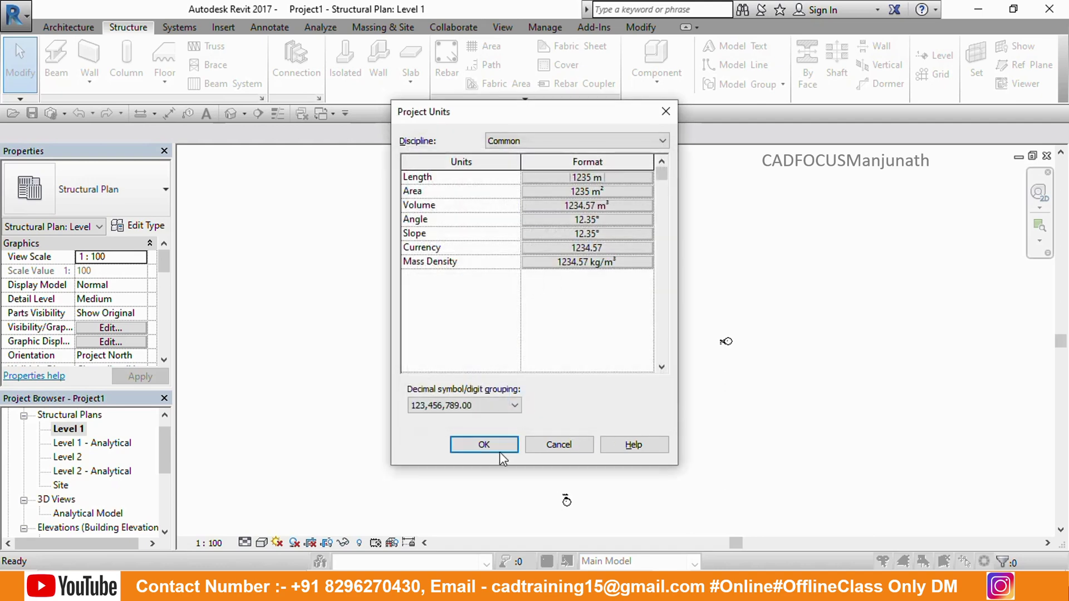
left_click(483, 445)
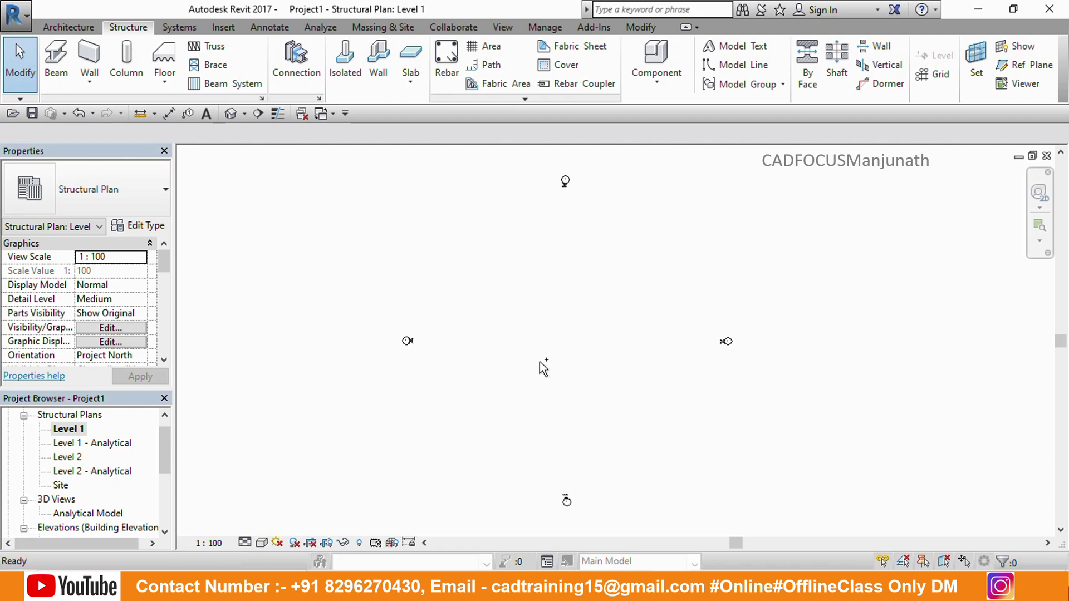
Step: Set the project units for length to Meters with the unit symbol m
key("u")
key("n")
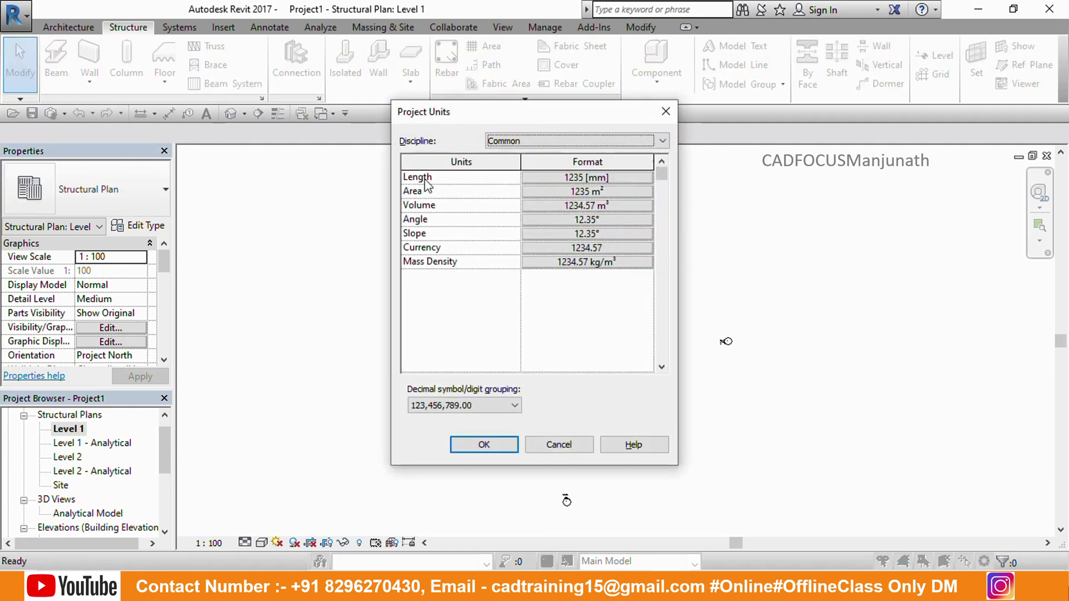
left_click(584, 177)
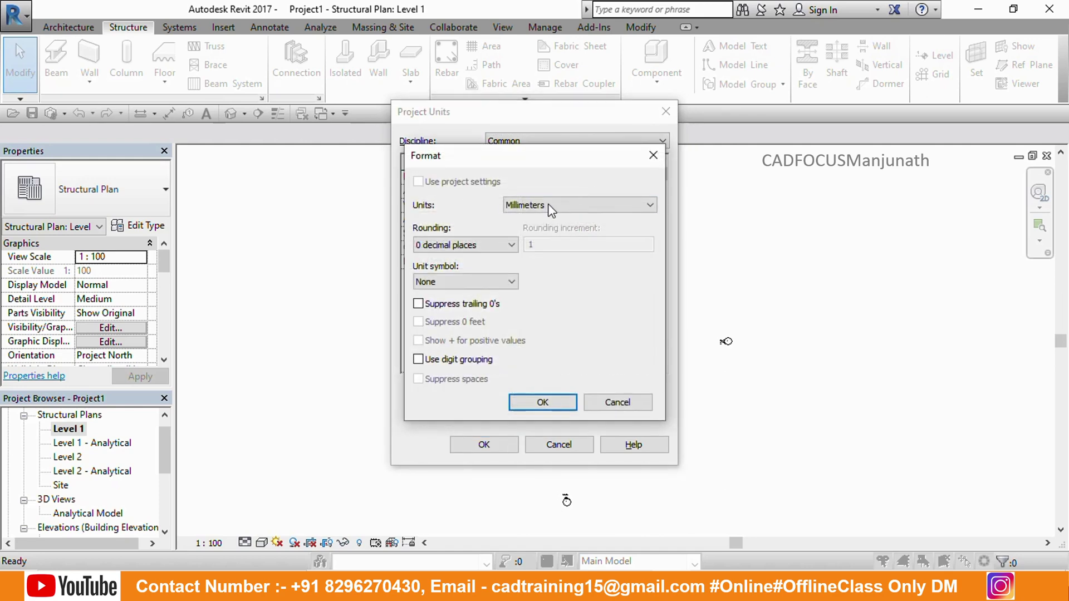
left_click(543, 207)
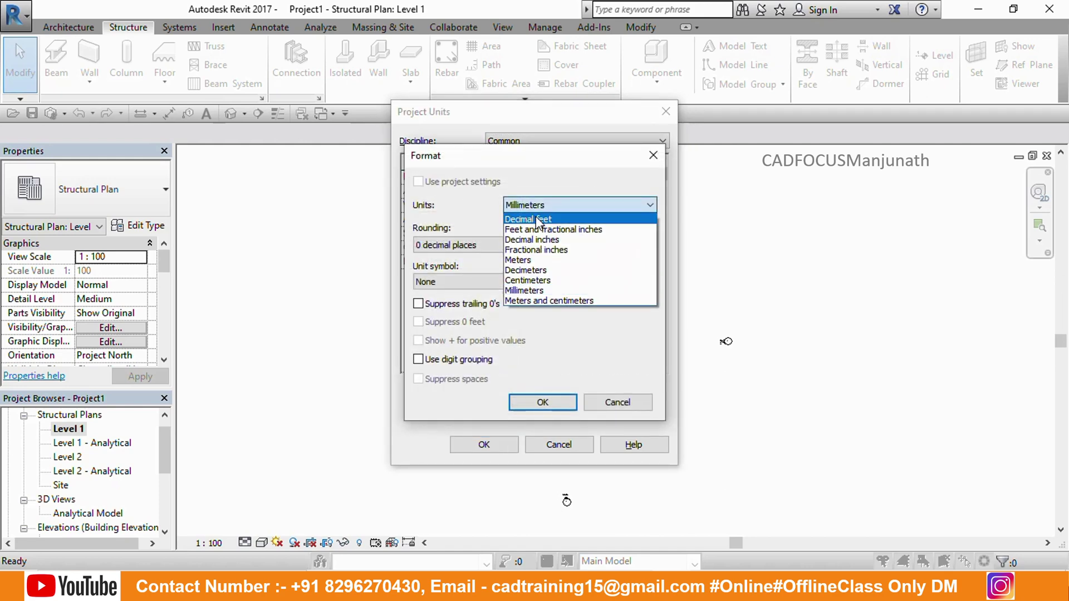
left_click(520, 260)
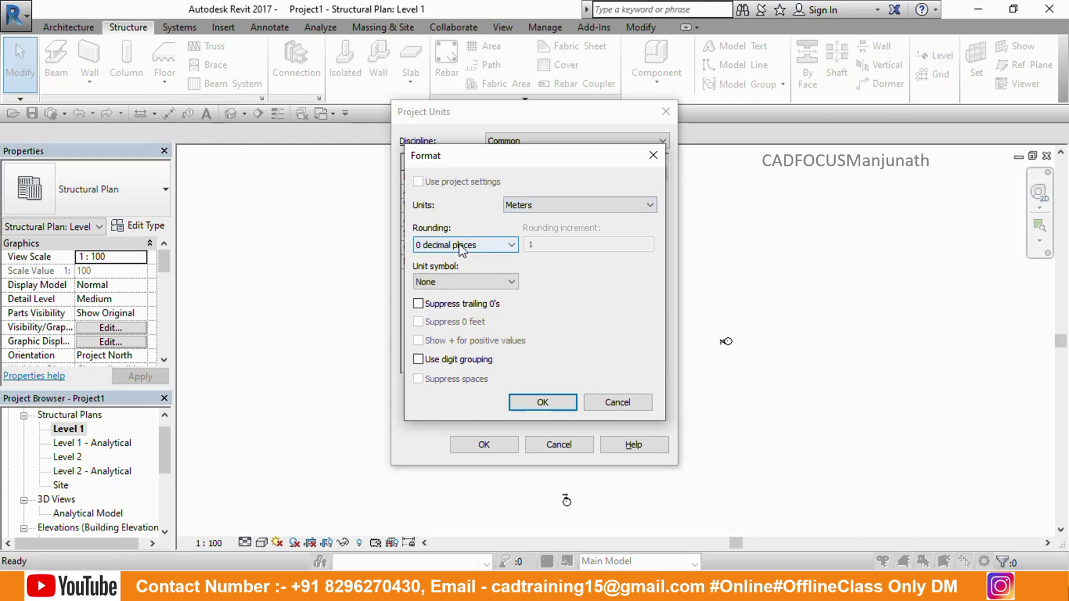
left_click(450, 282)
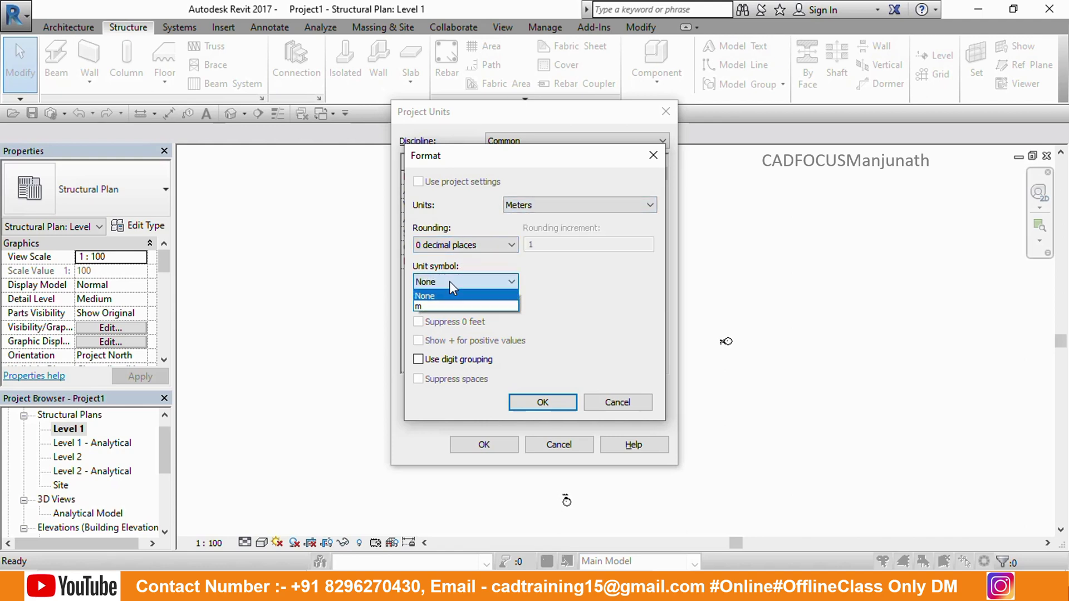
left_click(445, 301)
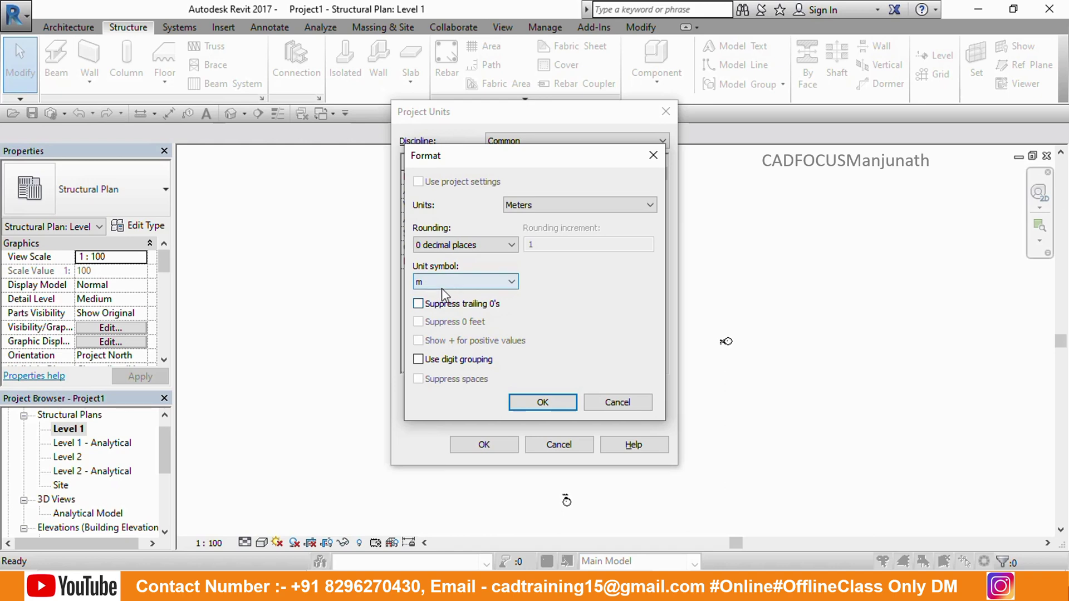
left_click(553, 402)
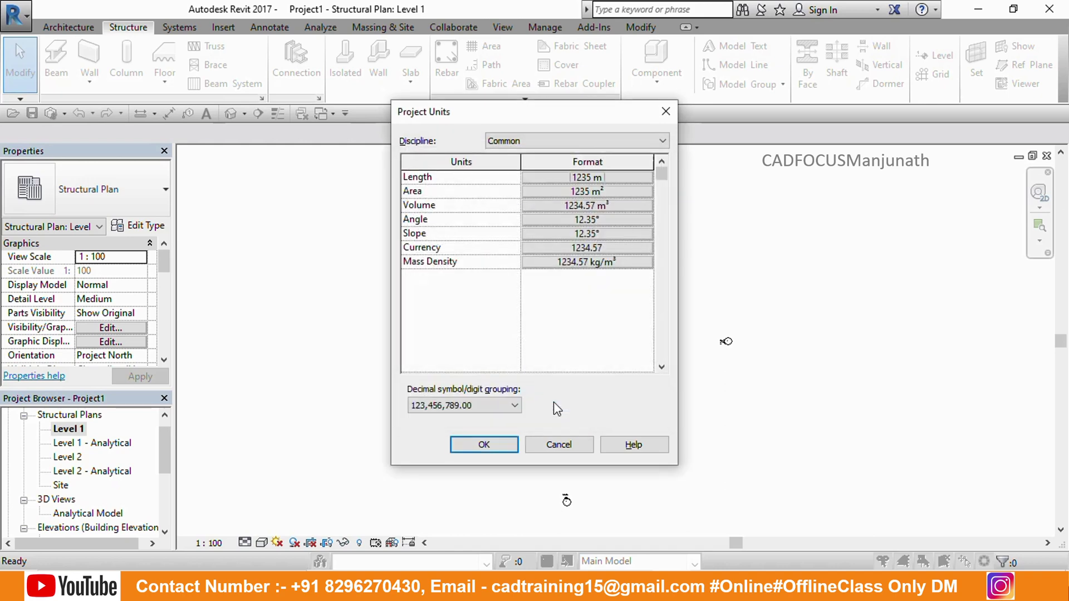
left_click(496, 443)
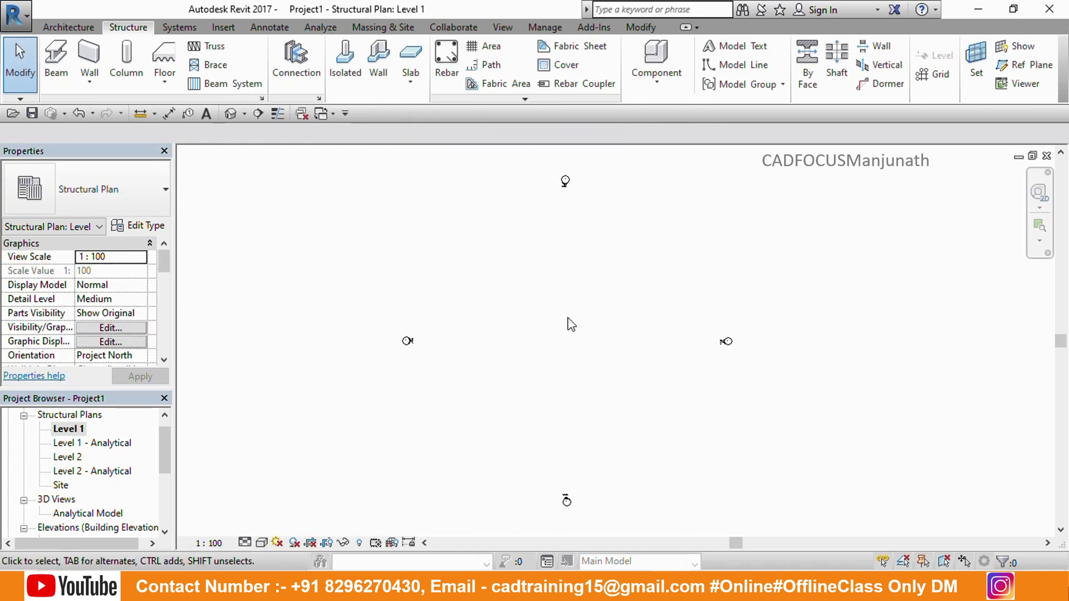
Step: Check the level heights in the East elevation and return to the Level 1 structural plan
mouse_move(568, 320)
middle_mouse_down()
mouse_move(592, 320)
mouse_move(584, 308)
middle_mouse_up()
left_click_drag(164, 450, 161, 469)
left_click(61, 472)
double_click(61, 472)
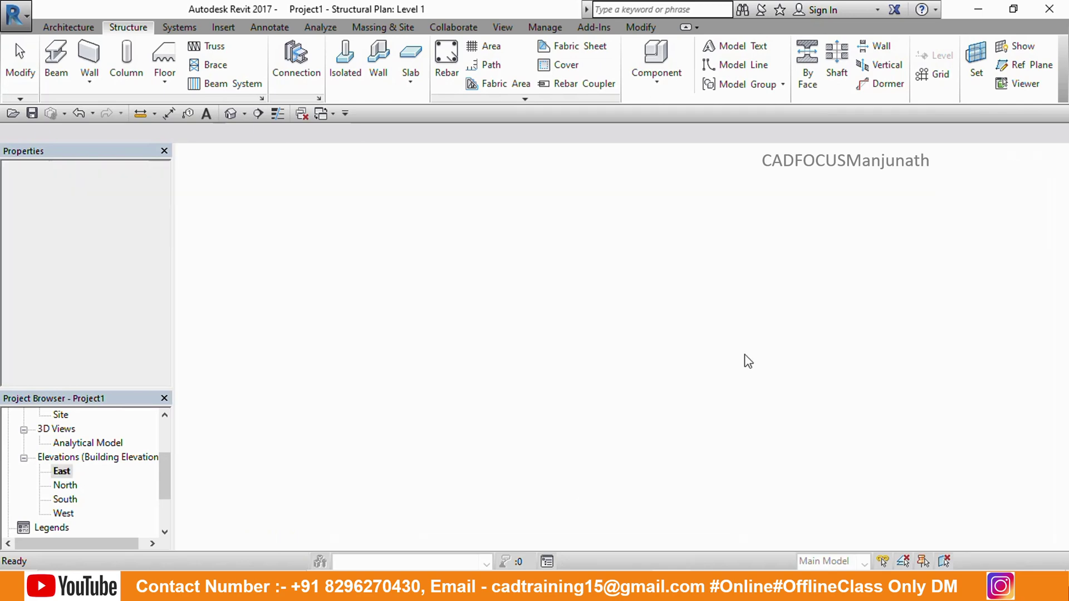
scroll(917, 370, "up", 1)
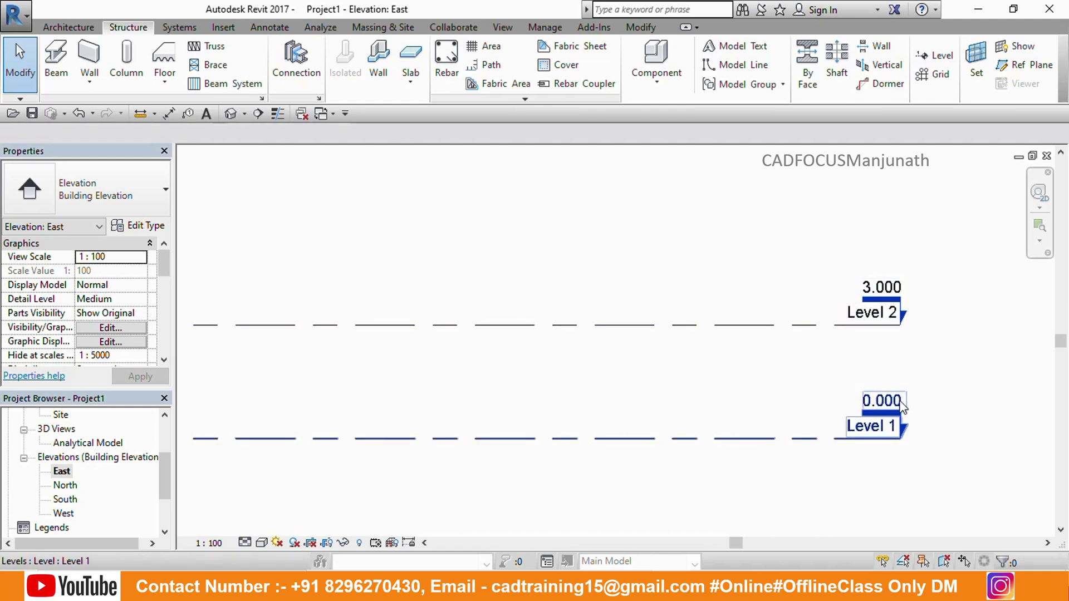
left_click_drag(165, 471, 166, 439)
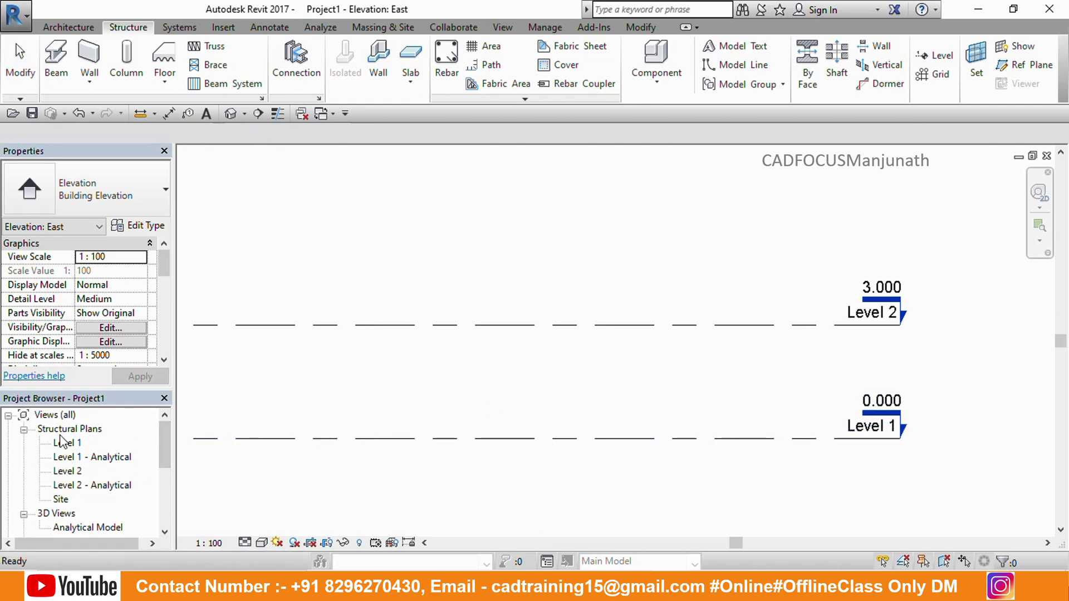
double_click(67, 444)
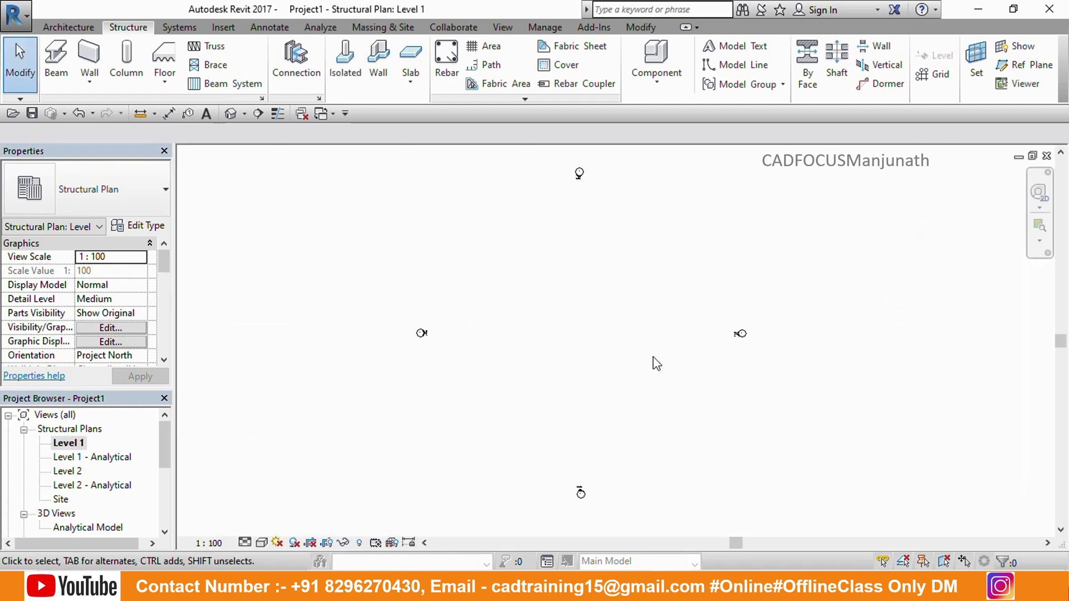
Step: Place a vertical grid line between the elevation markers, drawn downward so its bubble sits at the lower end
middle_click_drag(614, 313, 590, 315)
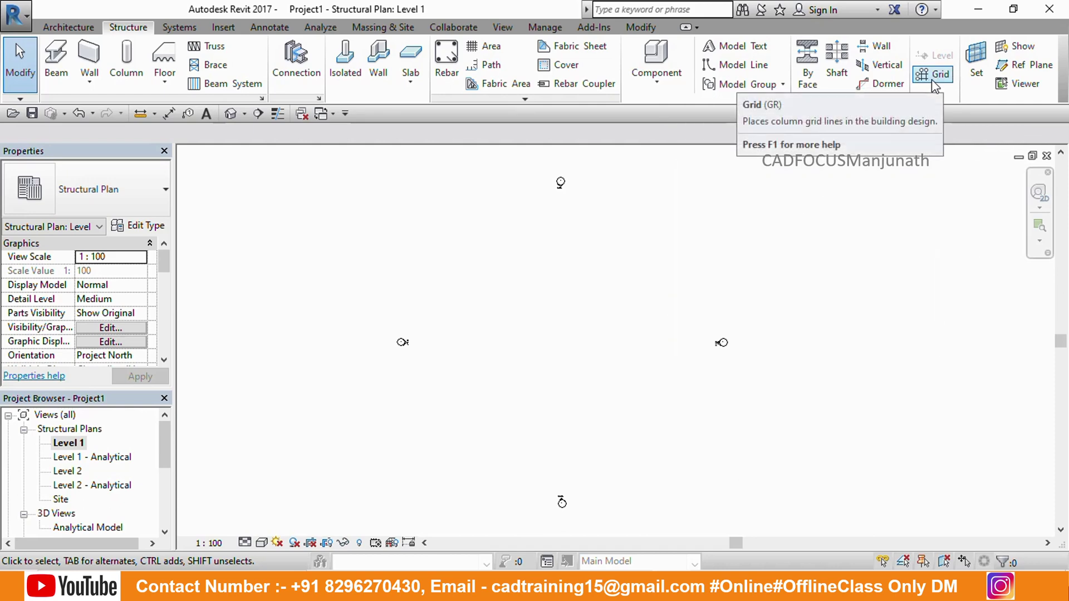
left_click(931, 79)
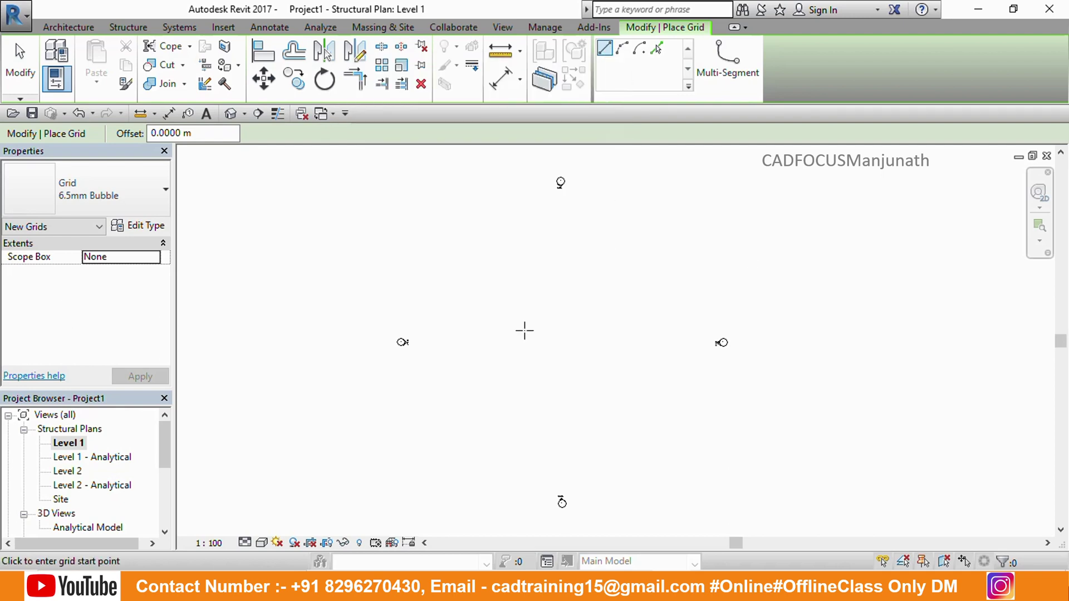
scroll(529, 329, "up", 2)
middle_click_drag(587, 355, 547, 366)
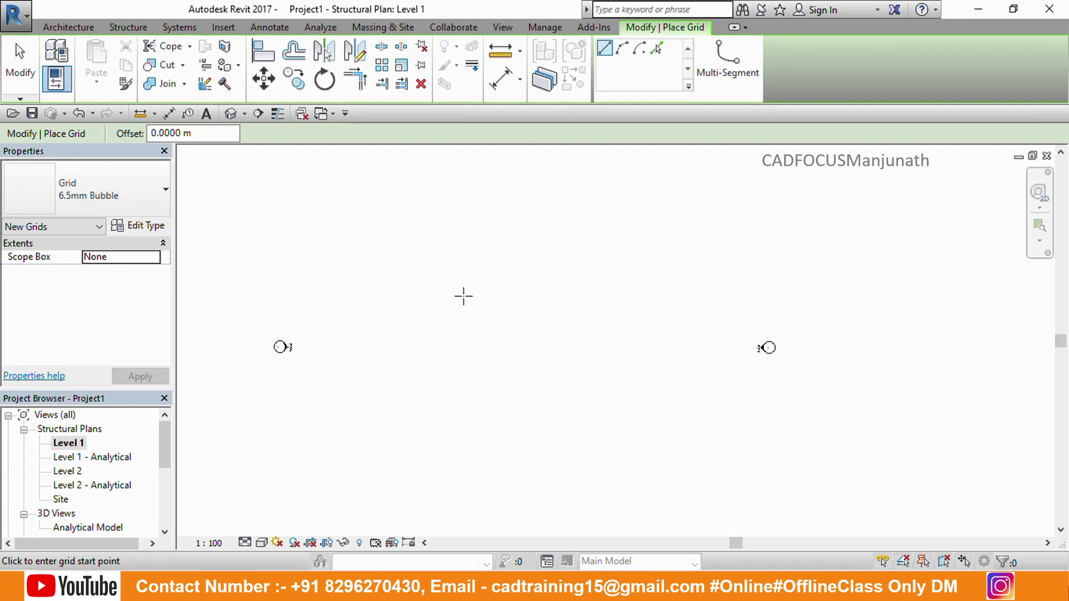
left_click(462, 294)
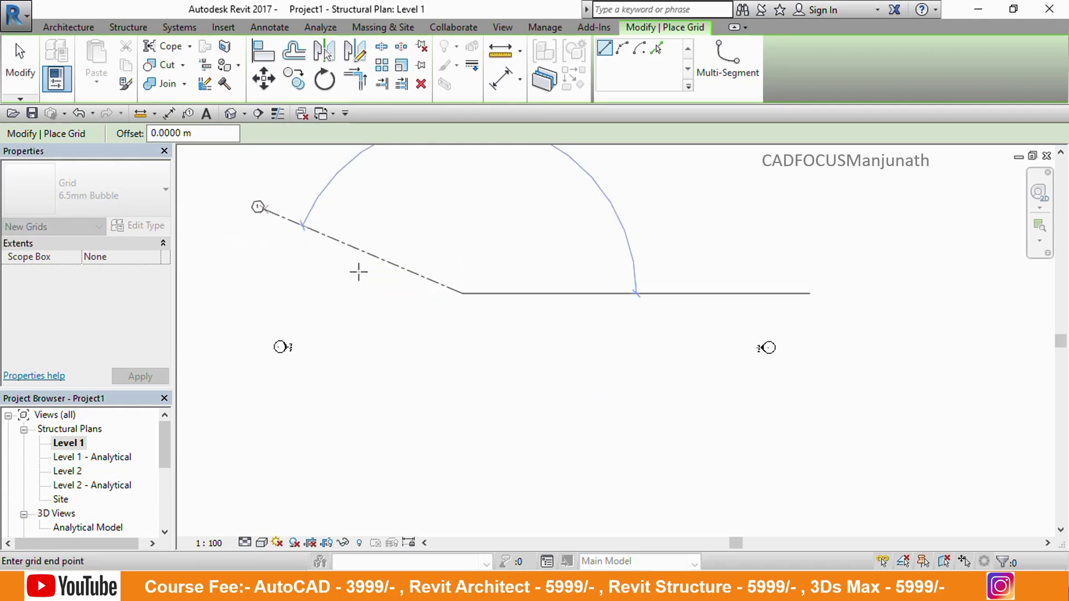
scroll(468, 473, "up", 1)
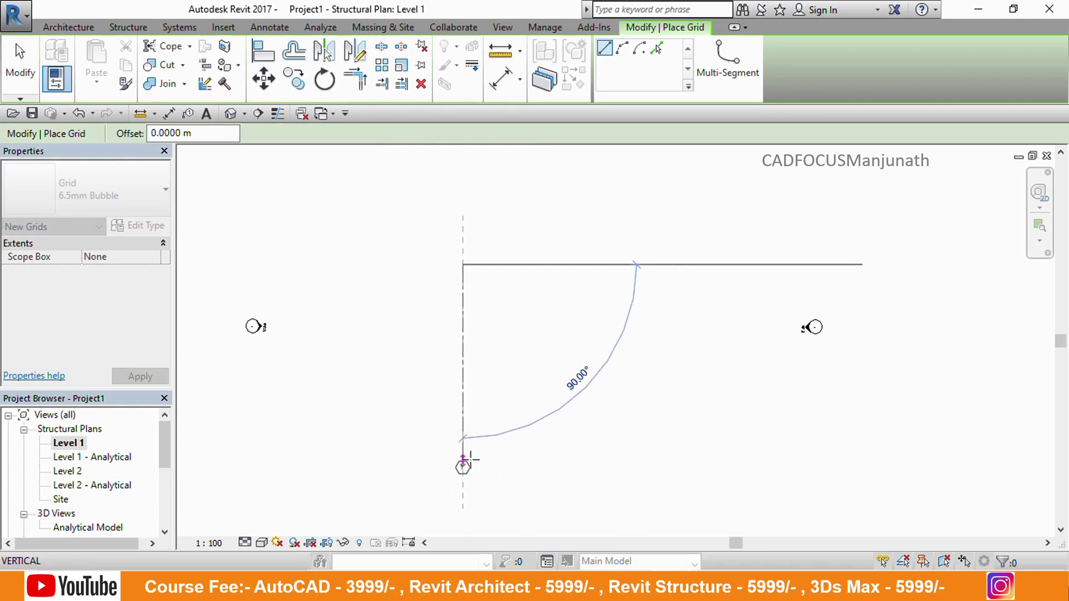
left_click(464, 465)
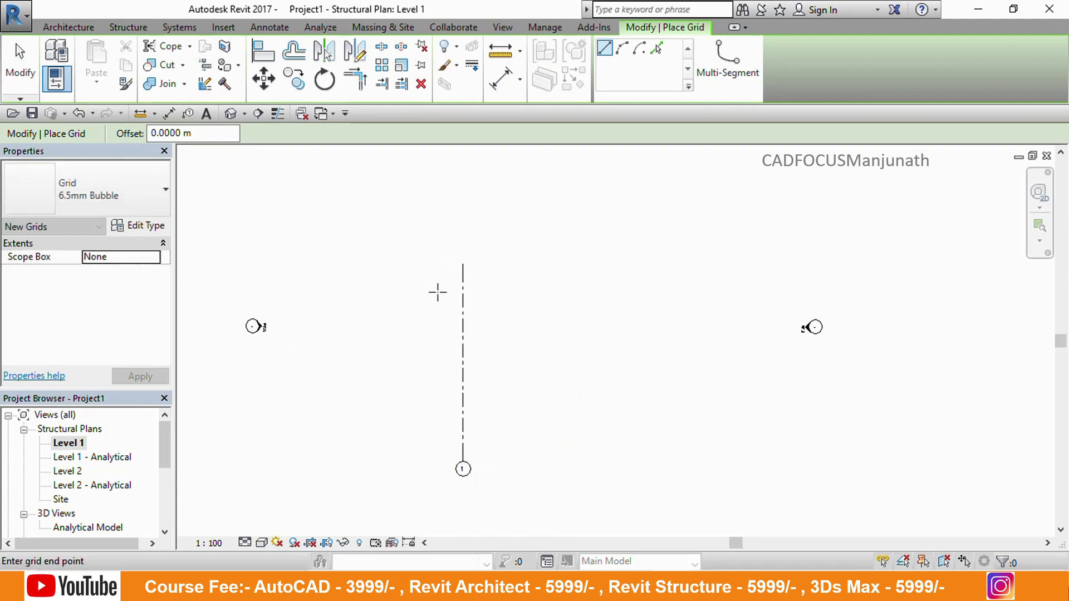
Step: Place a horizontal grid line from left to right, crossing the vertical grid near its upper end, and finish the Grid command
left_click(417, 290)
left_click(658, 291)
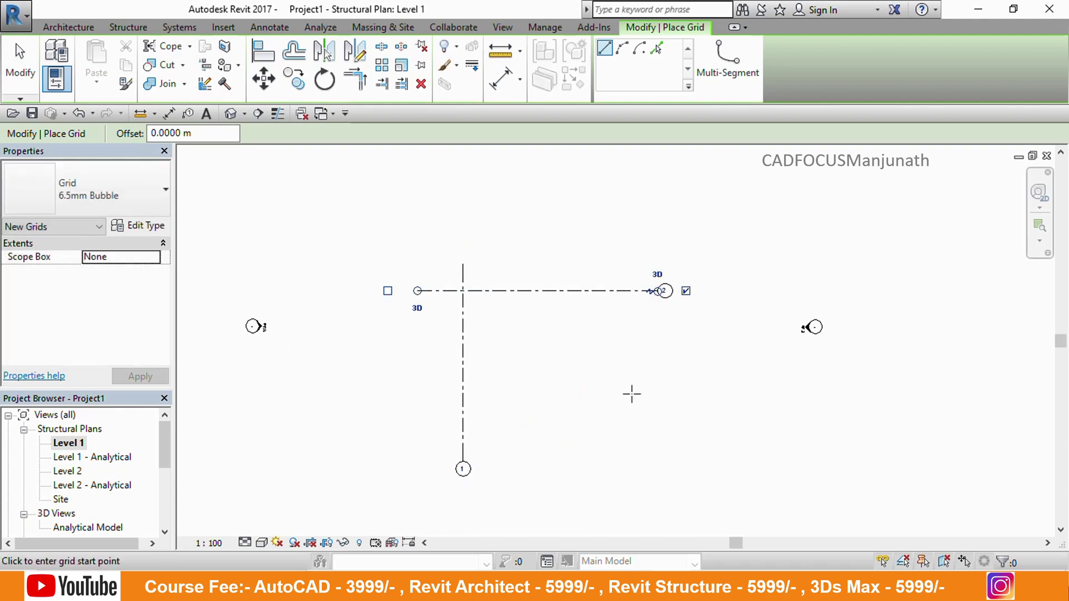
key("Escape")
key("Escape")
scroll(635, 392, "up", 2)
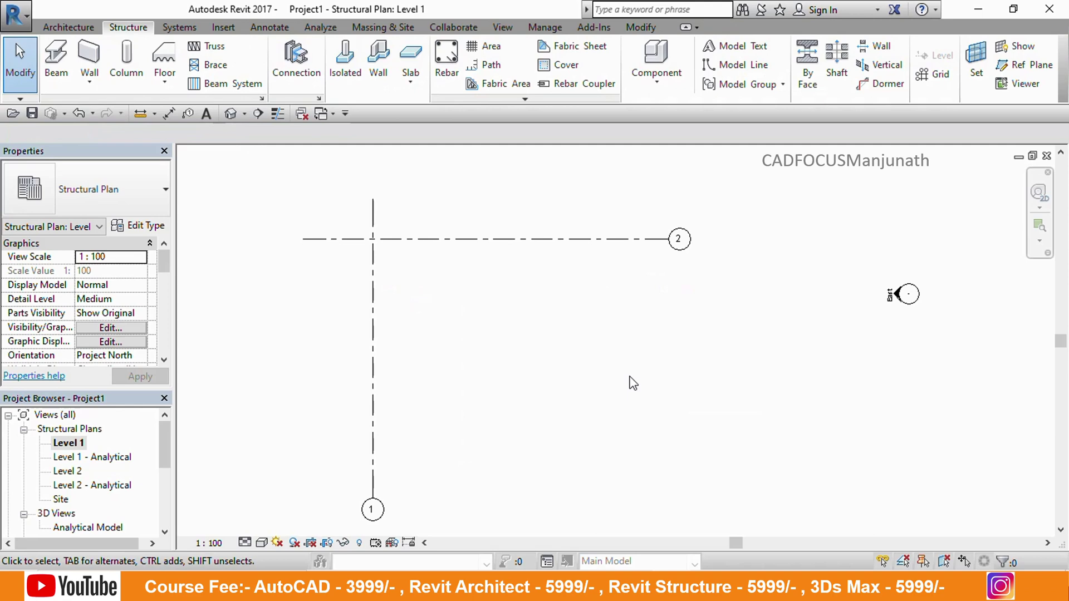
Step: Rename the horizontal grid line as A
left_click(682, 242)
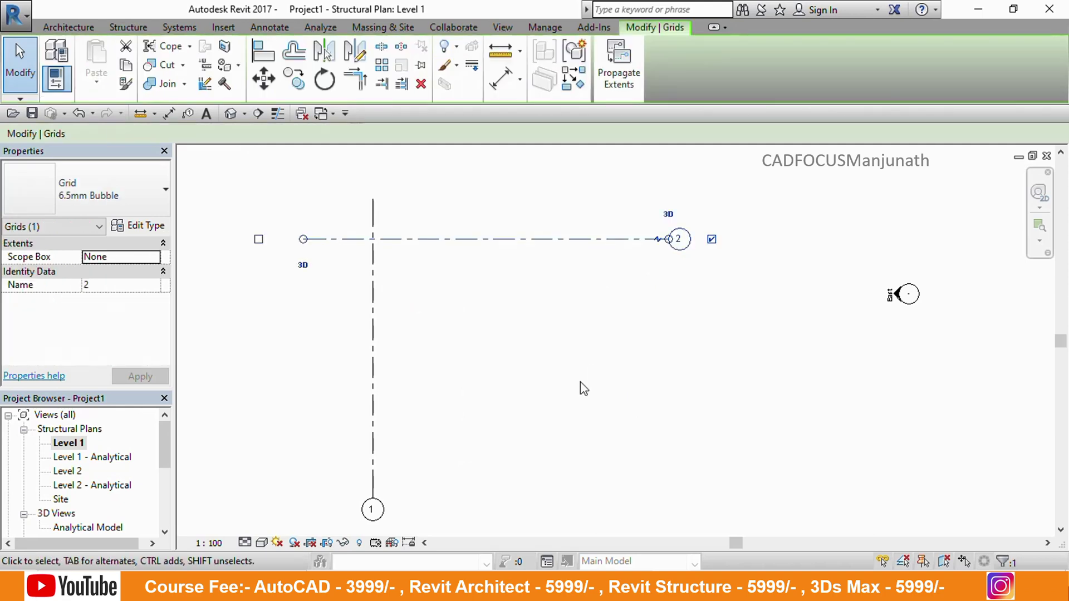
left_click(682, 241)
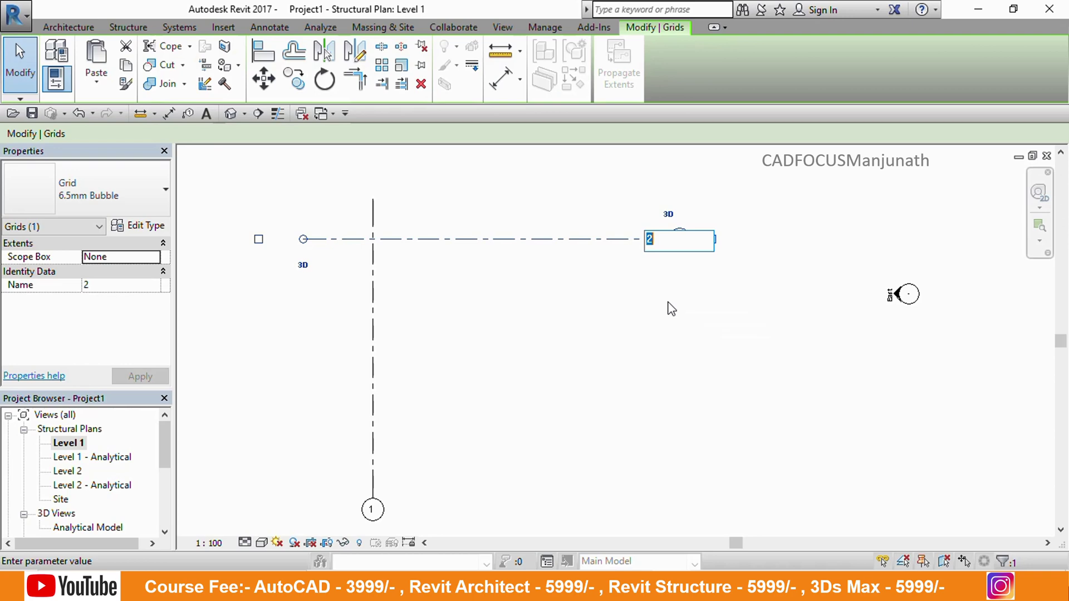
type("A")
key("Return")
left_click(628, 390)
scroll(603, 388, "down", 1)
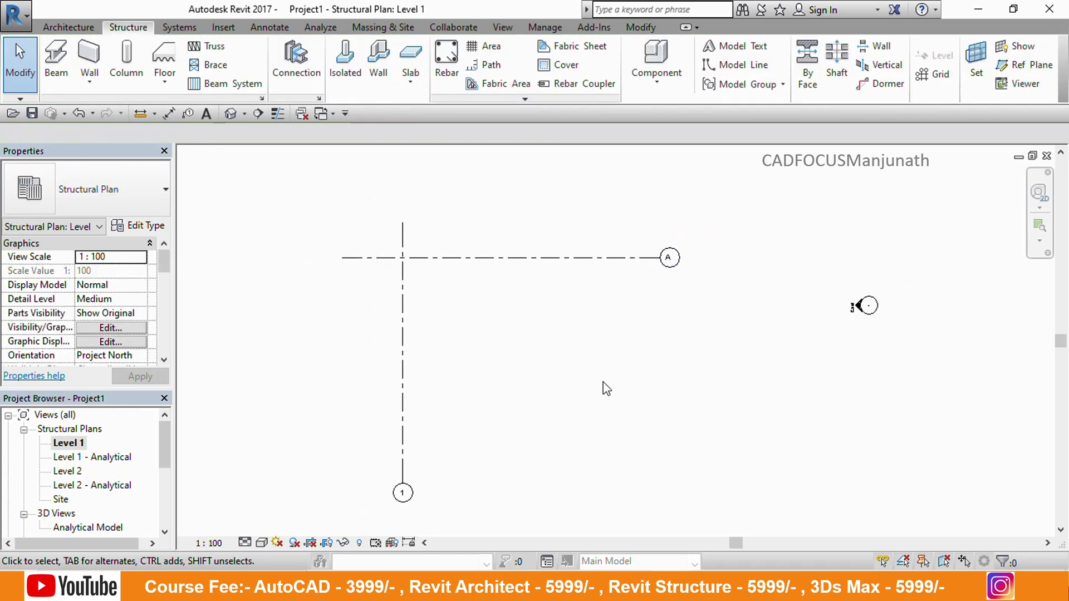
Step: Try to place a grid line offset 8 m from vertical grid 1 with Pick Lines, and undo it
middle_click_drag(611, 389, 601, 369)
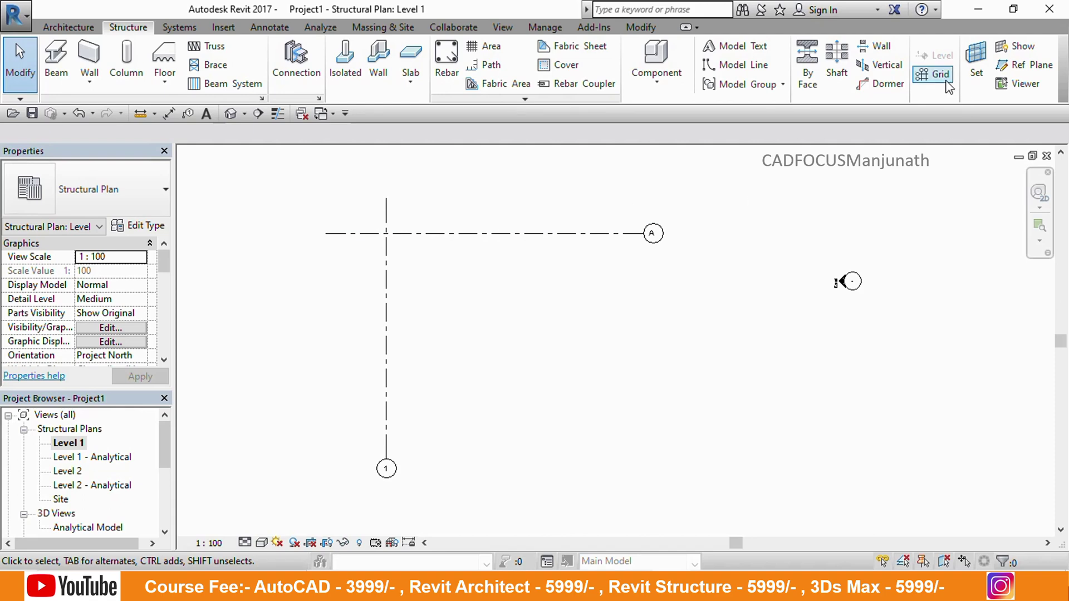
left_click(931, 74)
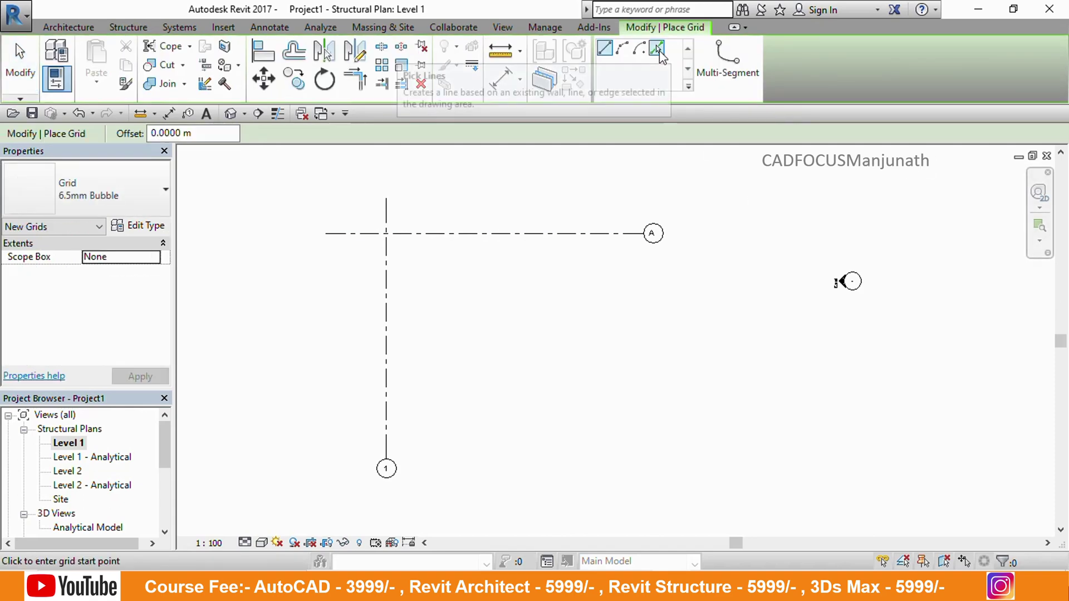
left_click(659, 50)
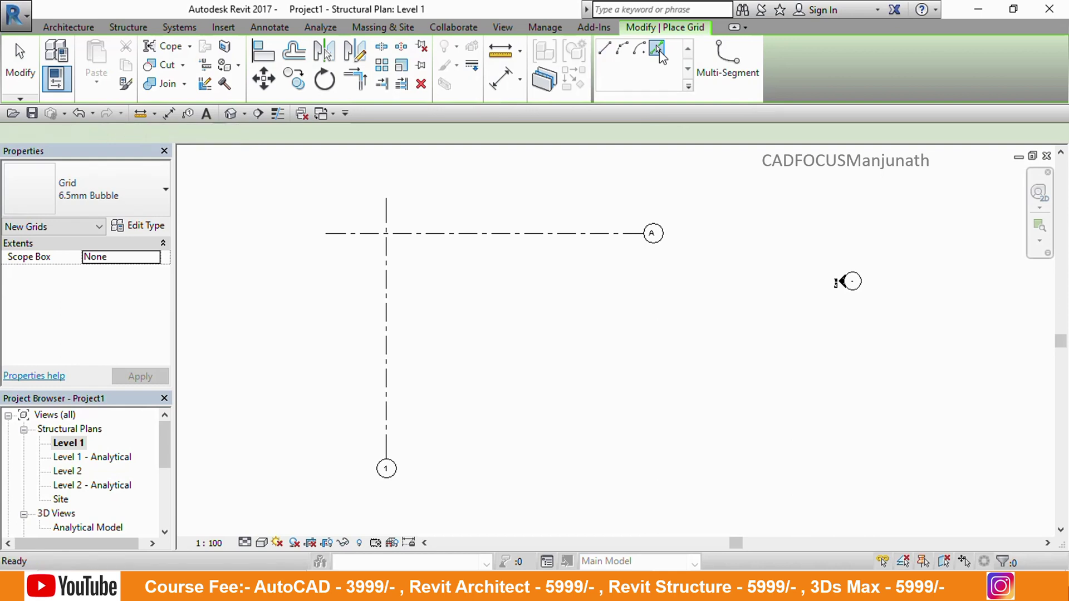
left_click_drag(196, 133, 157, 137)
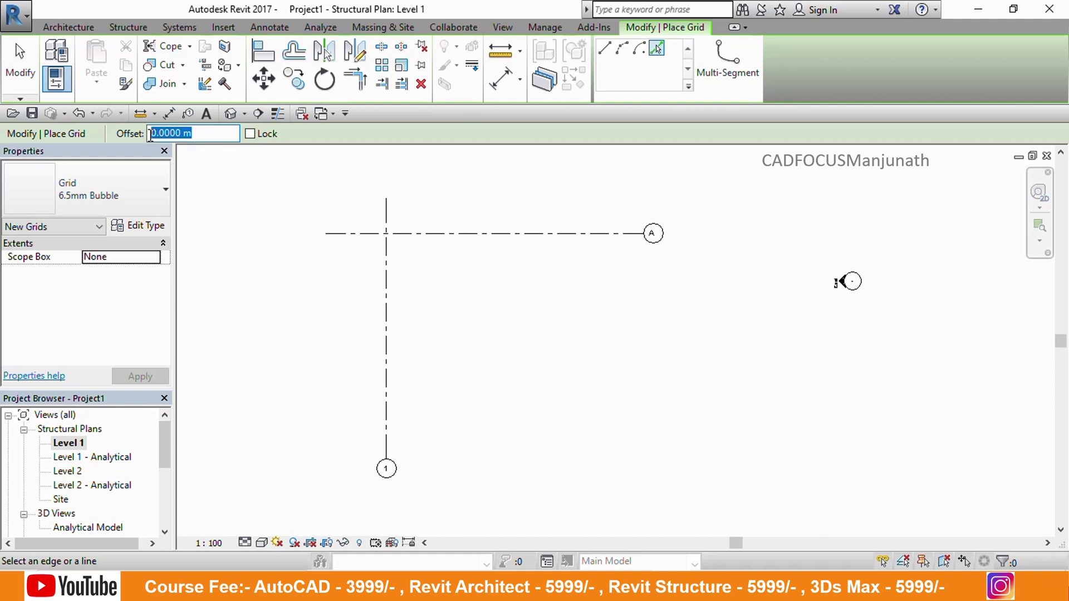
type("8")
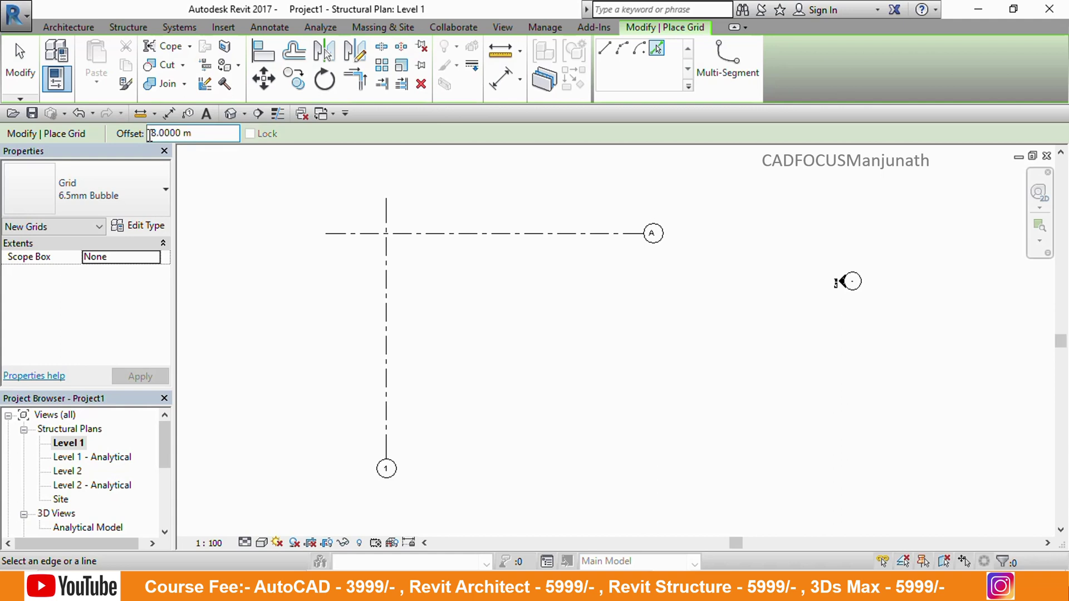
left_click(391, 327)
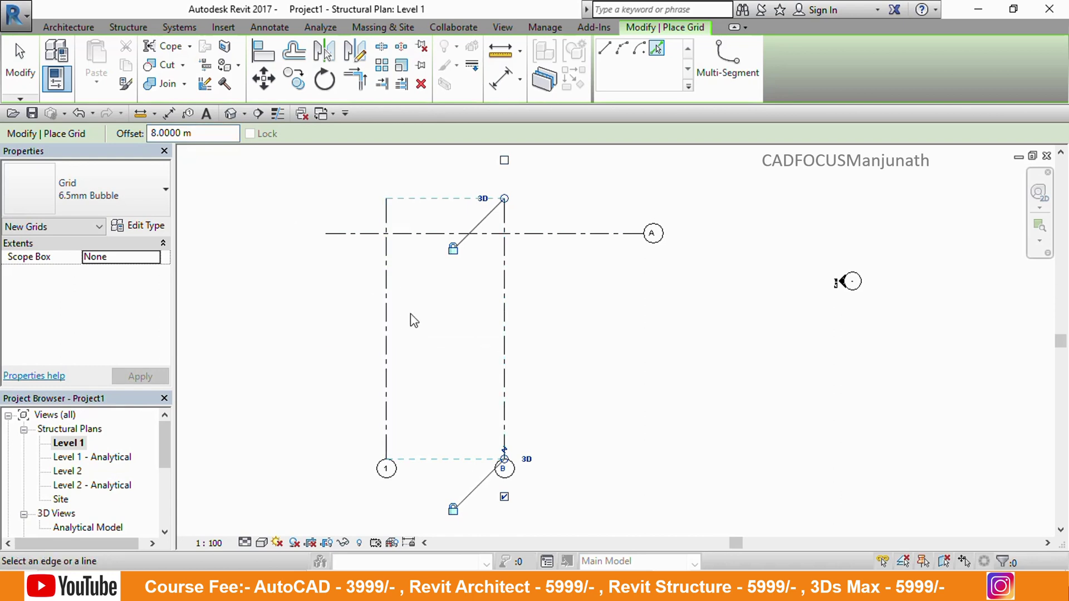
key("ctrl+z")
Step: Set the Pick Lines grid offset to 4 m, try it on vertical grid 1, and undo that grid line
left_click(656, 49)
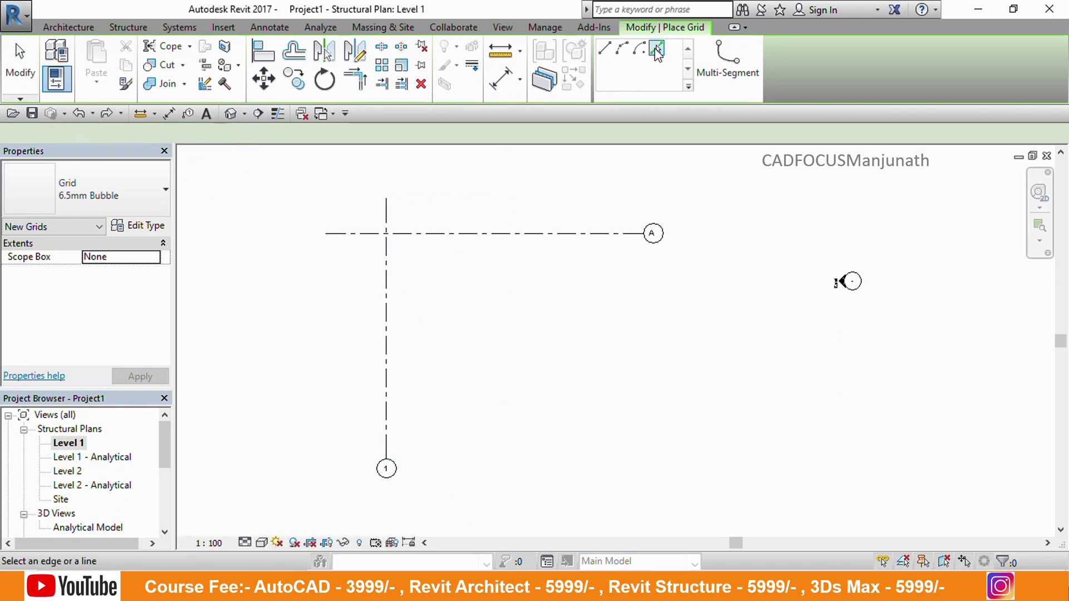
left_click_drag(194, 133, 150, 133)
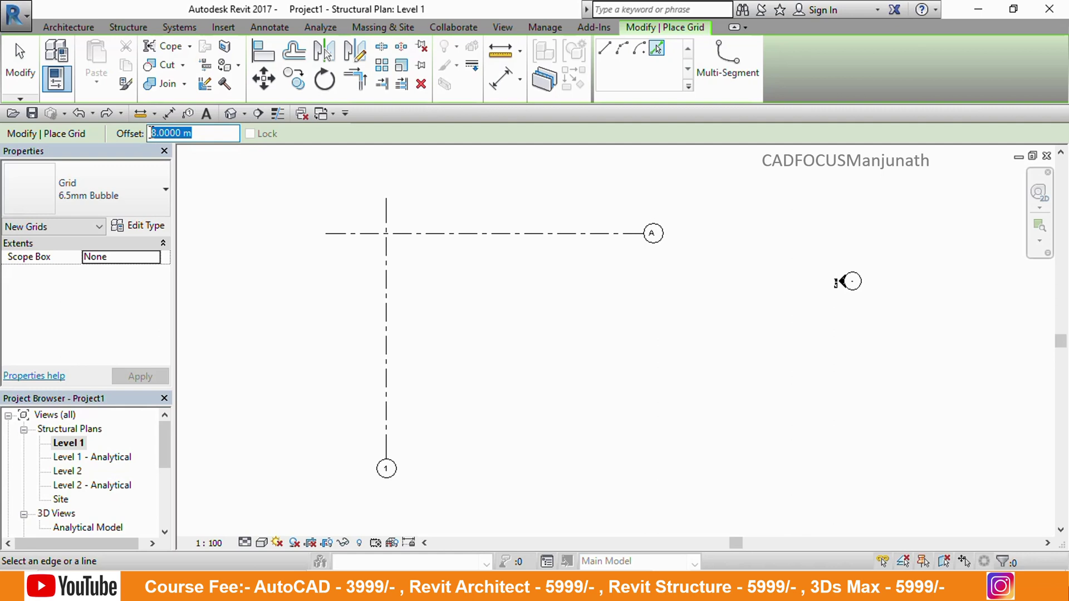
type("4")
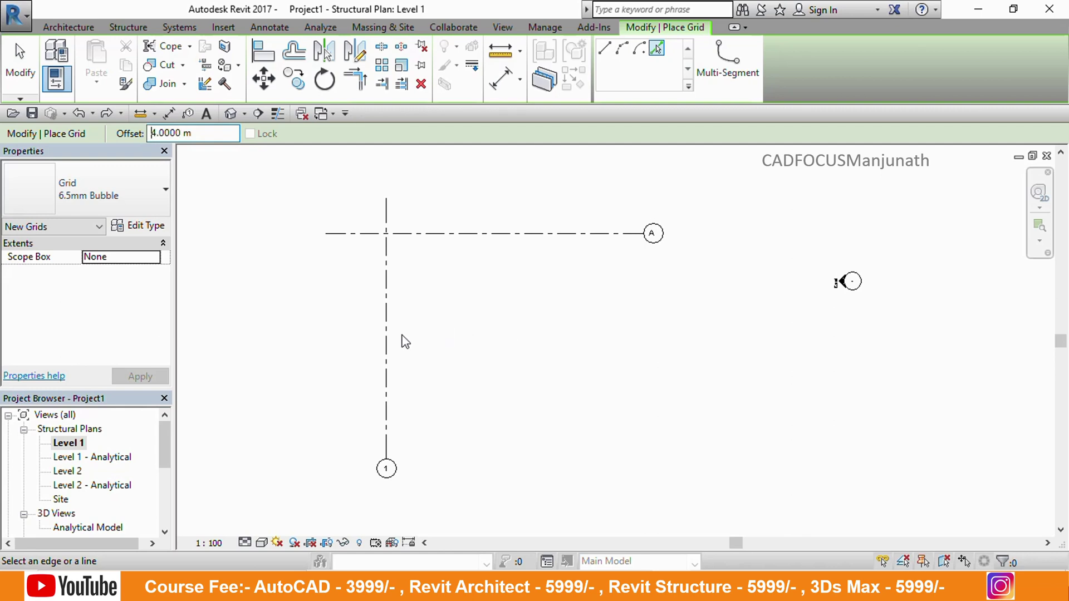
left_click(388, 346)
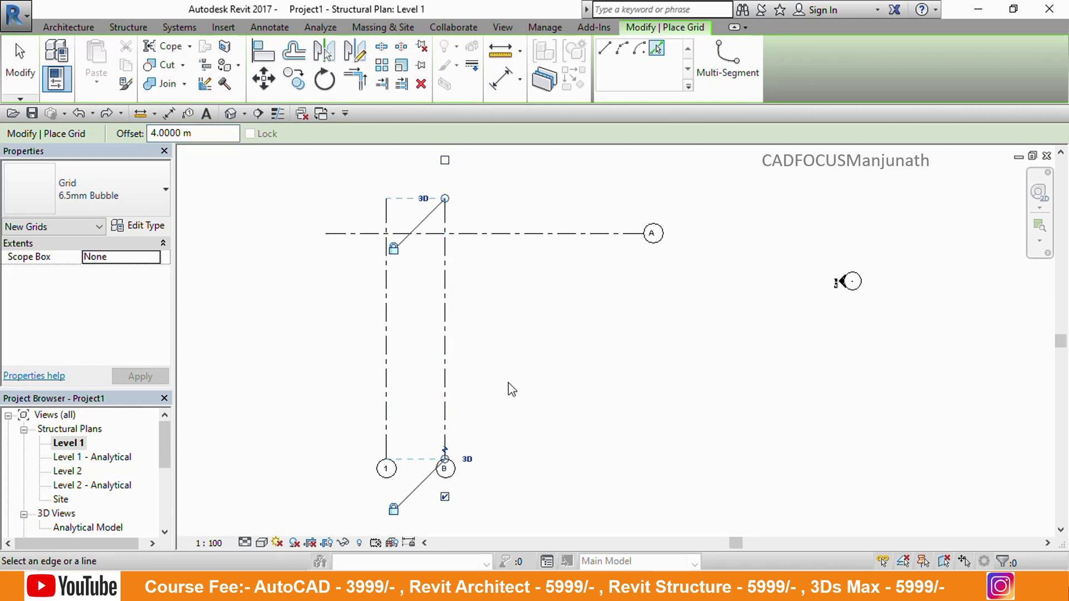
key("ctrl+z")
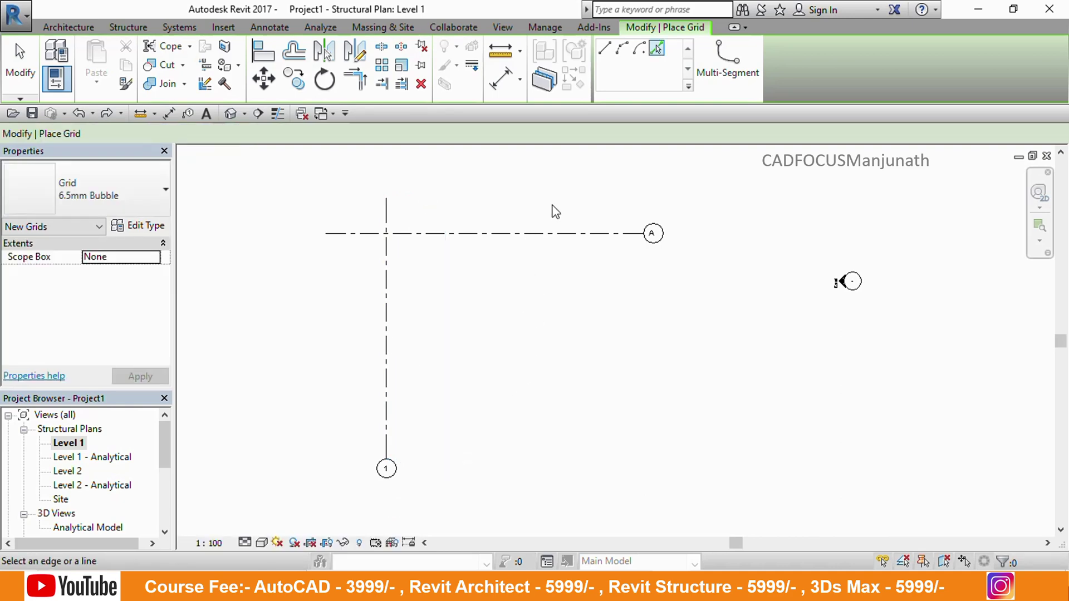
Step: Place three more horizontal grid lines below grid A, each offset 4 m from the one above
left_click(538, 244)
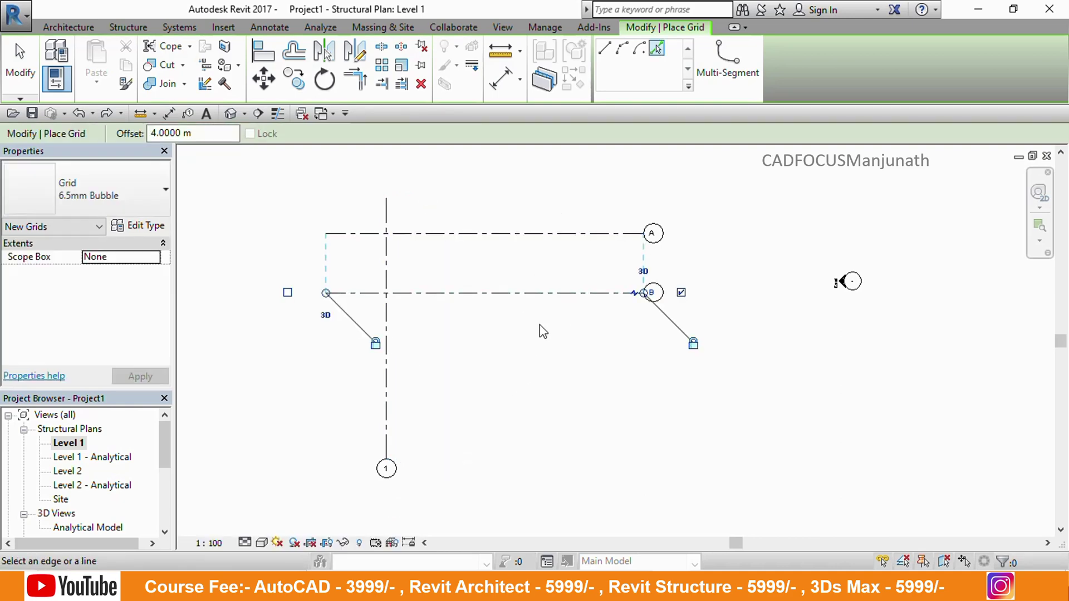
left_click(534, 300)
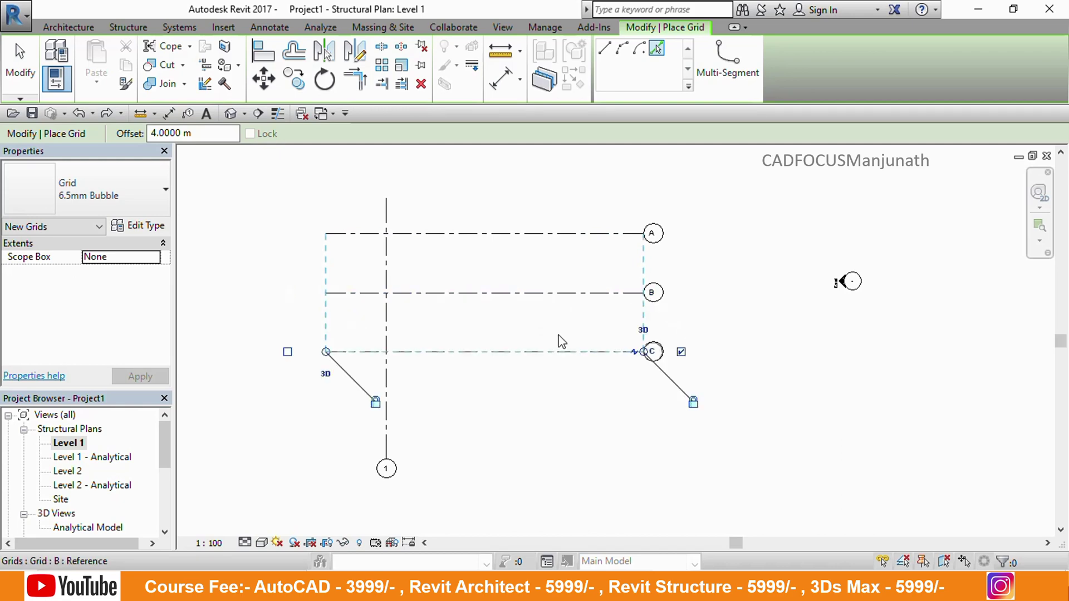
left_click(532, 359)
scroll(568, 444, "up", 2)
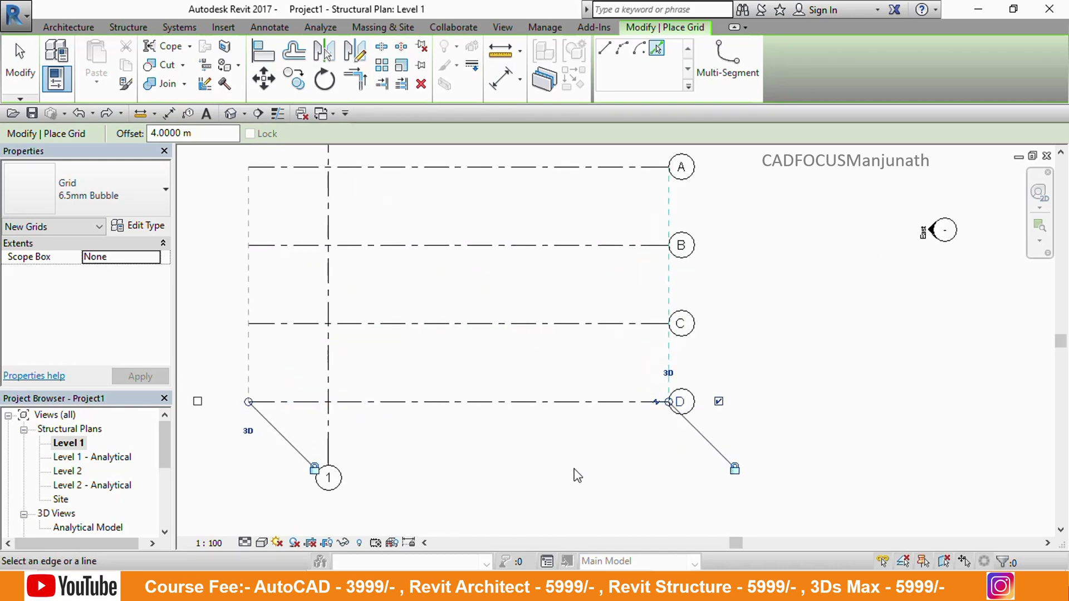
mouse_move(577, 476)
middle_mouse_down()
mouse_move(577, 467)
mouse_move(590, 478)
middle_mouse_up()
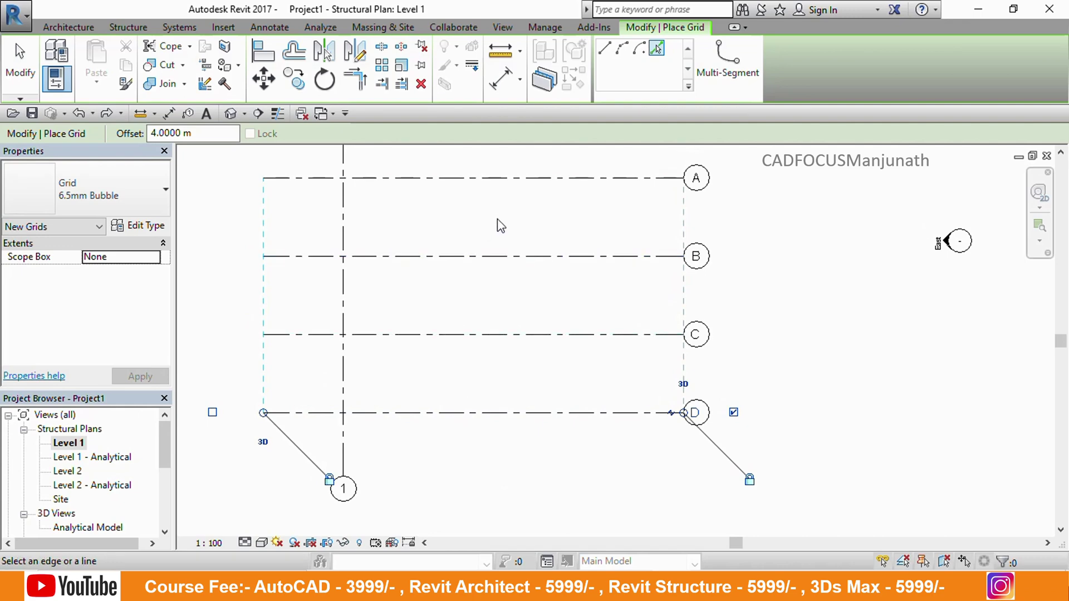
Step: Place a vertical grid line offset 4 m to the right of grid 1 and finish the Grid command
scroll(501, 273, "down", 2)
middle_click_drag(461, 232, 446, 246)
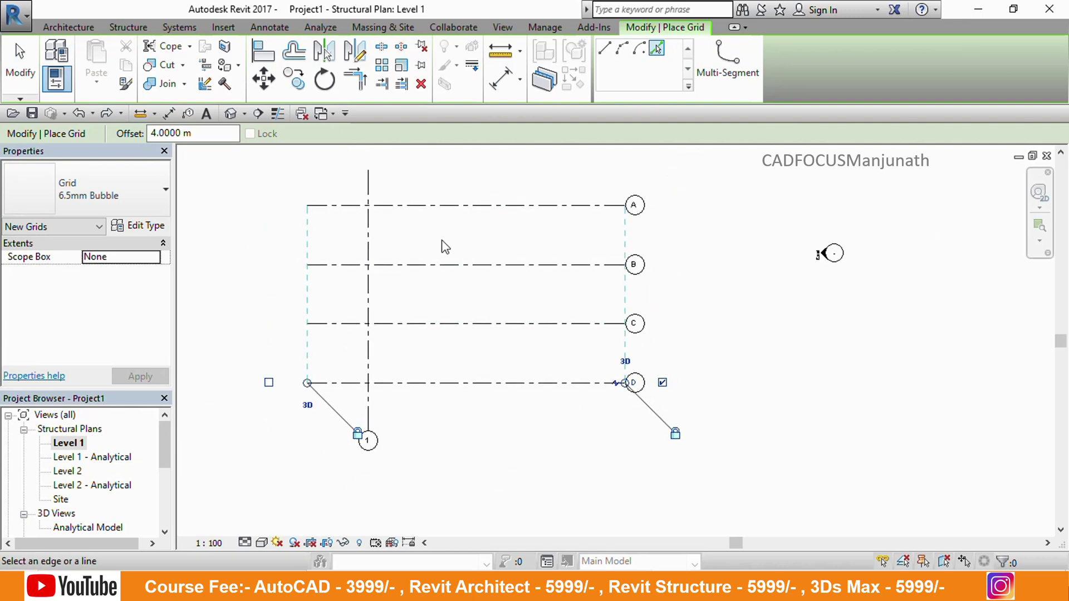
left_click(370, 361)
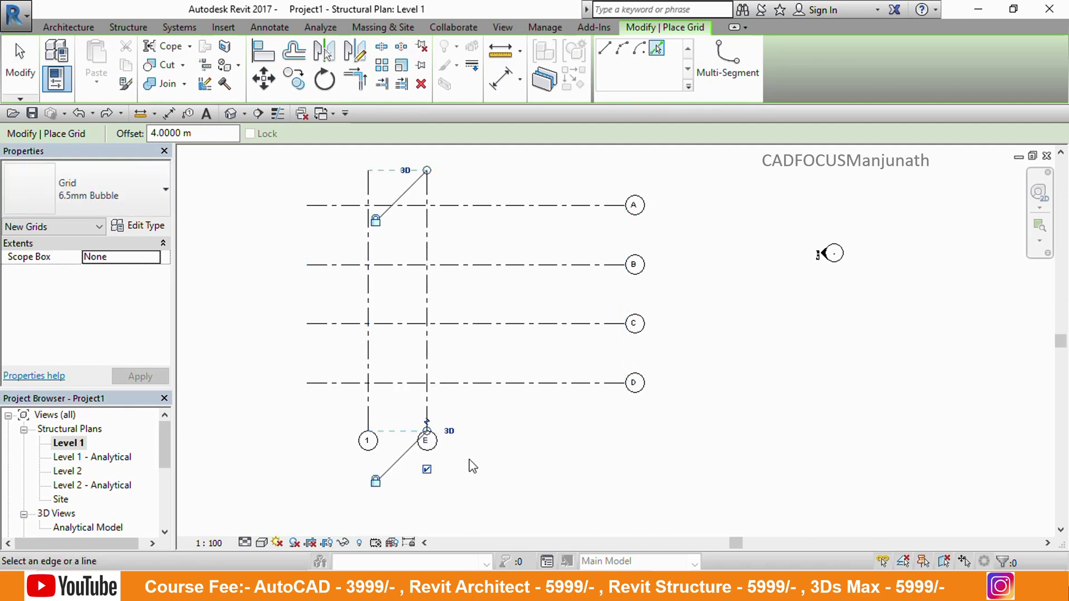
key("Escape")
key("Escape")
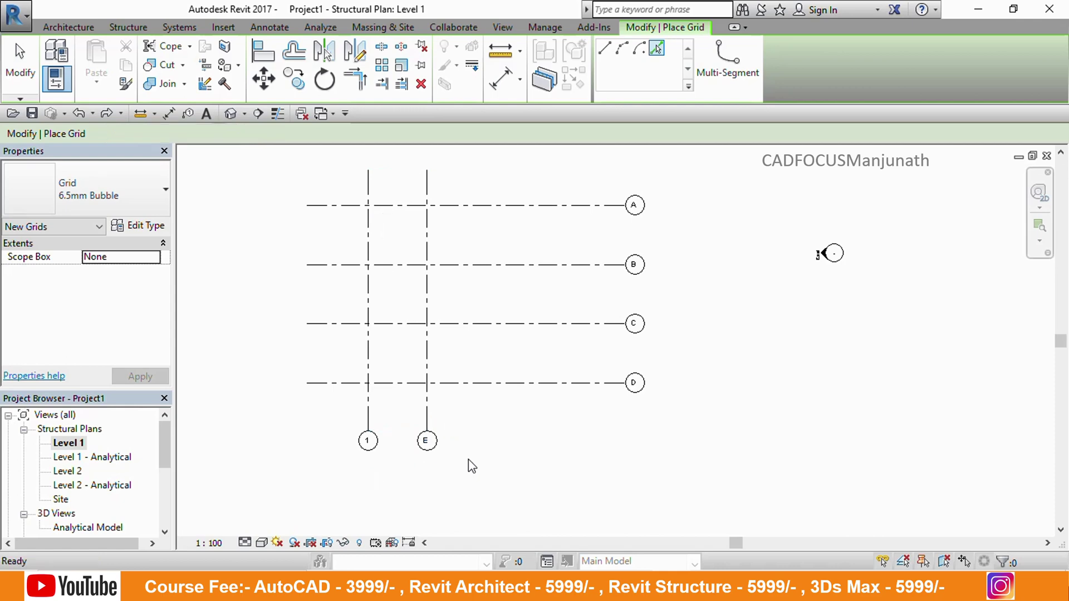
Step: Rename the new vertical grid line beside grid 1 as 2
scroll(426, 437, "up", 3)
left_click(432, 448)
left_click(432, 447)
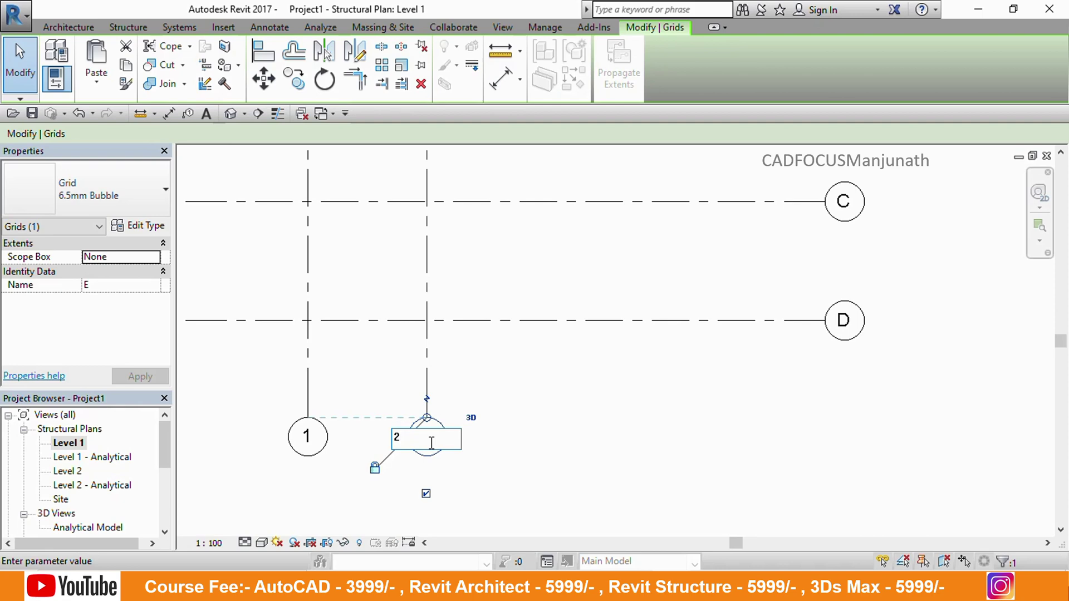
key("Return")
left_click(628, 450)
Step: Using Grid with Pick Lines at a 4 m offset, add three successive vertical grid lines to the right of grid 2
scroll(487, 395, "down", 2)
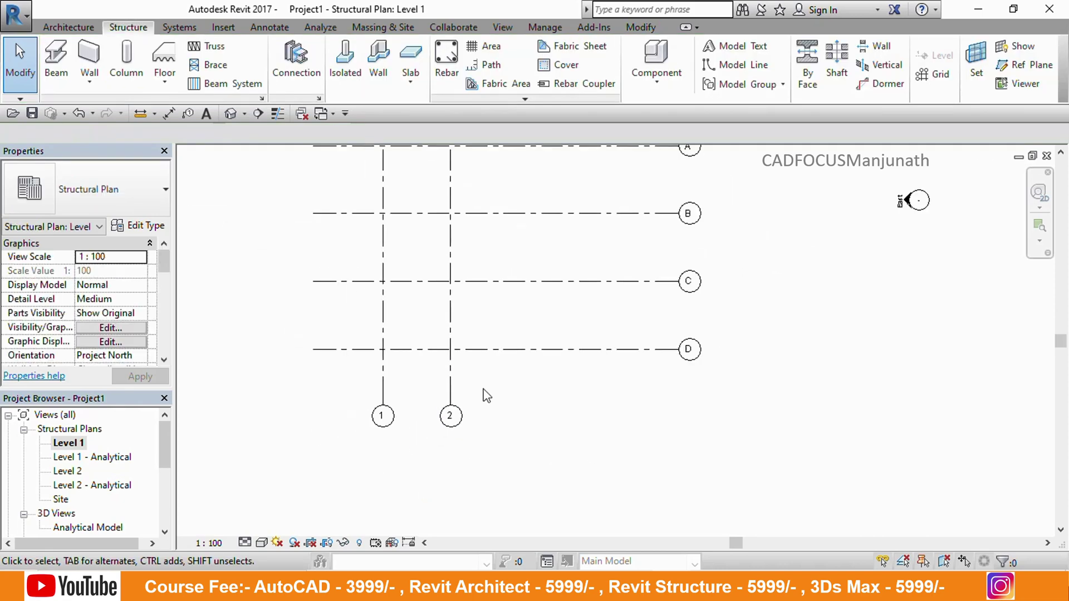
scroll(487, 395, "down", 2)
middle_click_drag(501, 303, 529, 362)
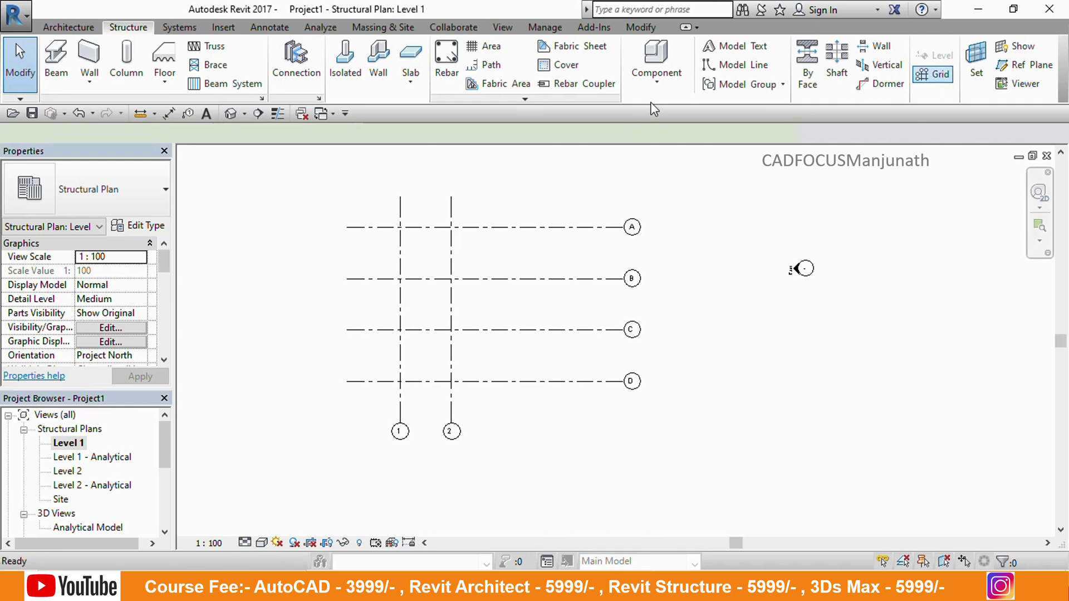
left_click(942, 78)
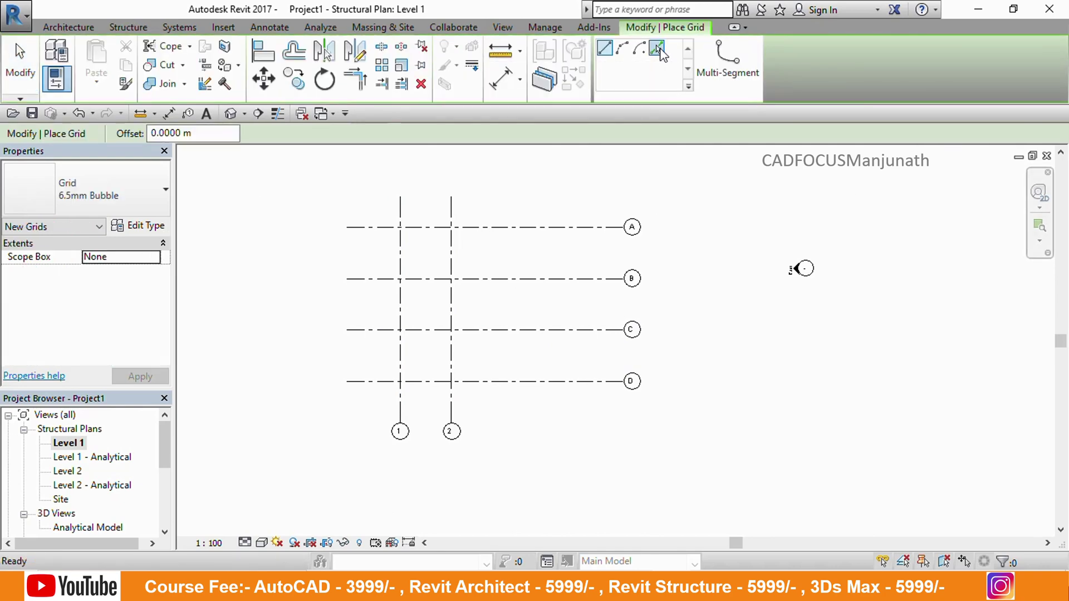
left_click(657, 50)
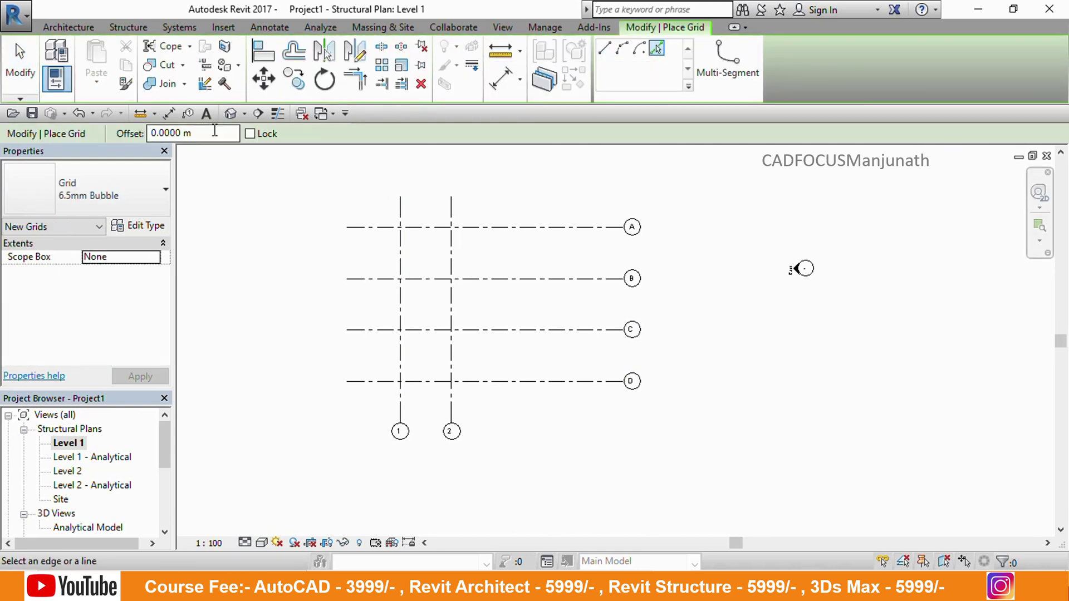
left_click_drag(204, 133, 131, 133)
type("4")
left_click(458, 260)
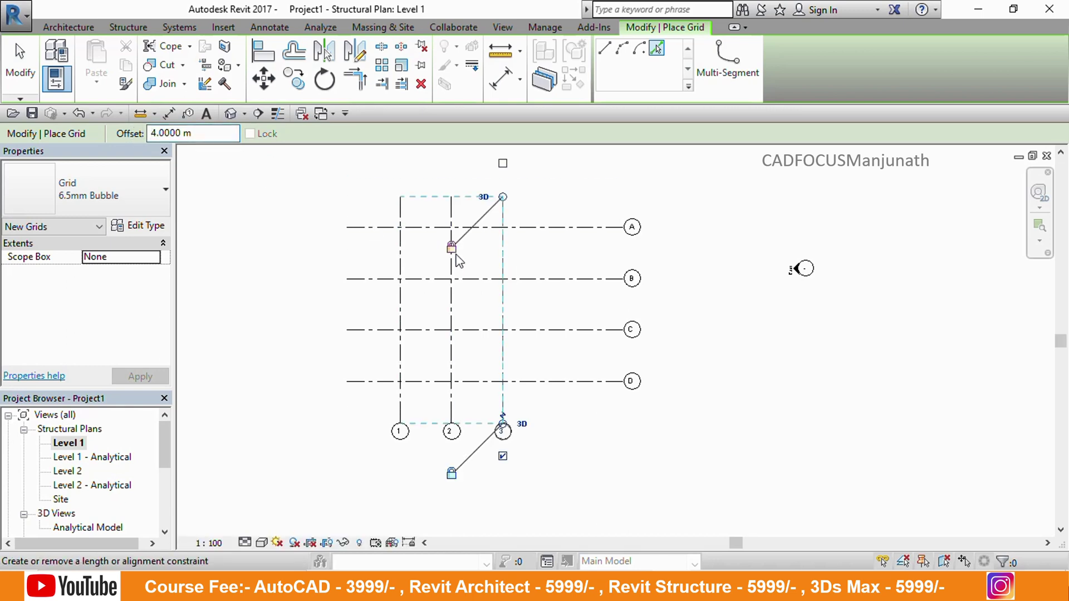
left_click(510, 258)
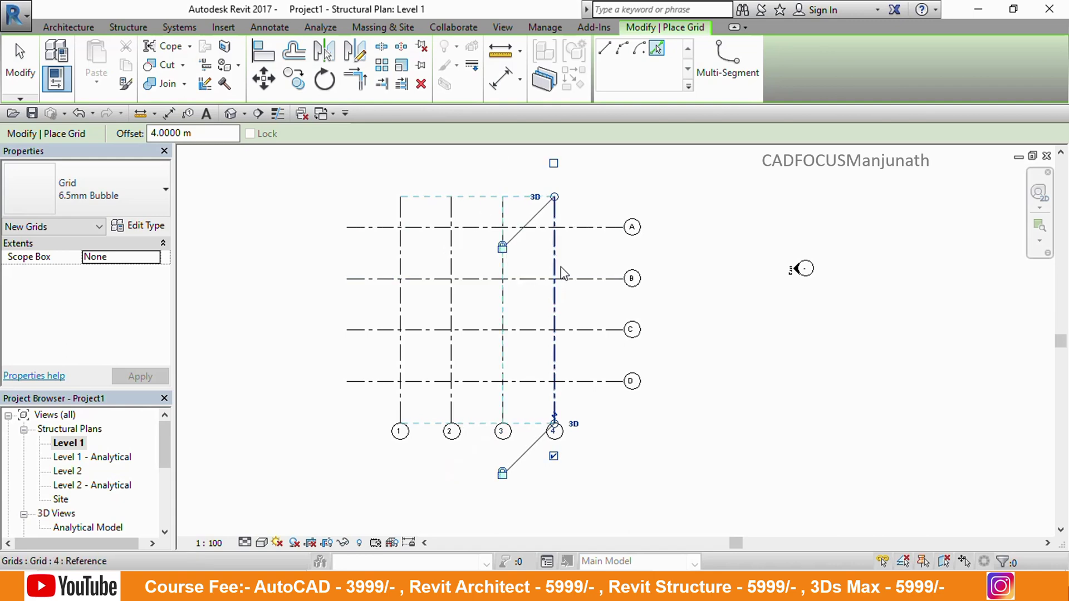
left_click(563, 261)
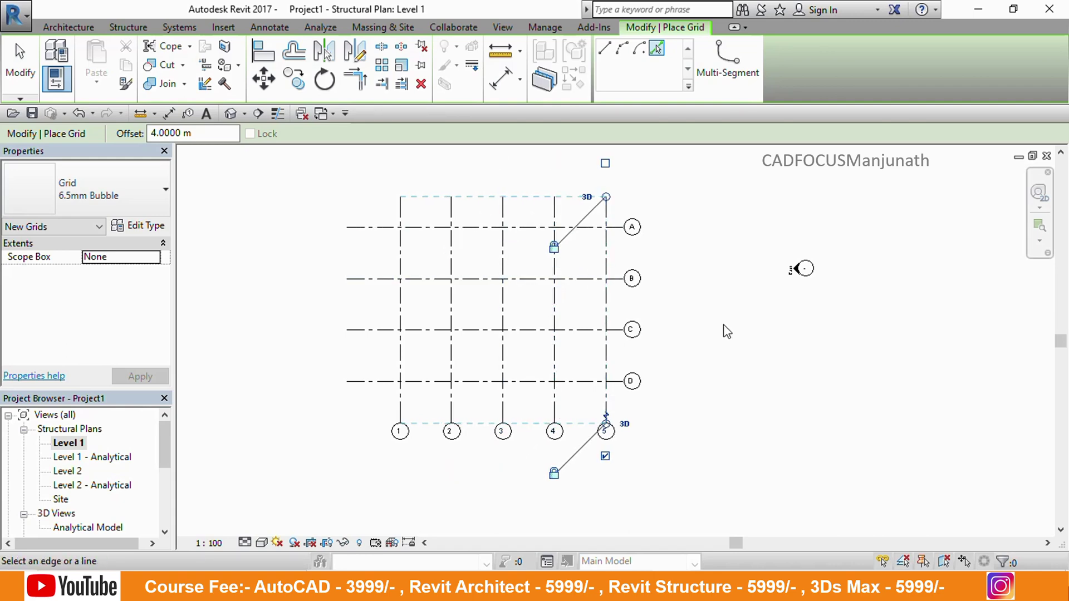
key("Escape")
key("Escape")
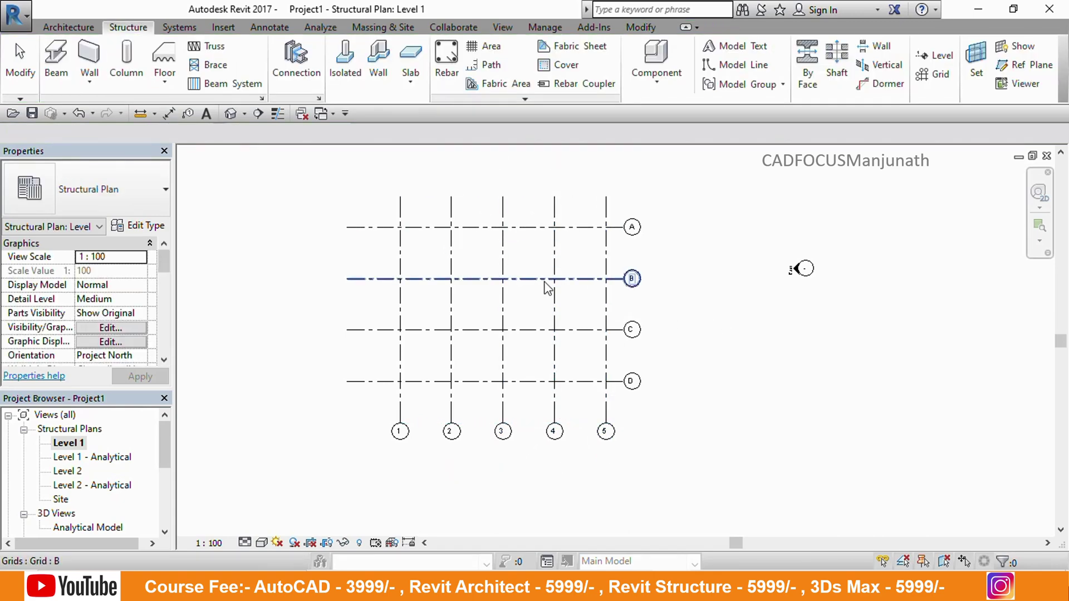
Step: Start placing a structural column and choose the Concrete-Rectangular-Column type 300 x 450mm
scroll(544, 283, "up", 2)
middle_click_drag(619, 331, 659, 335)
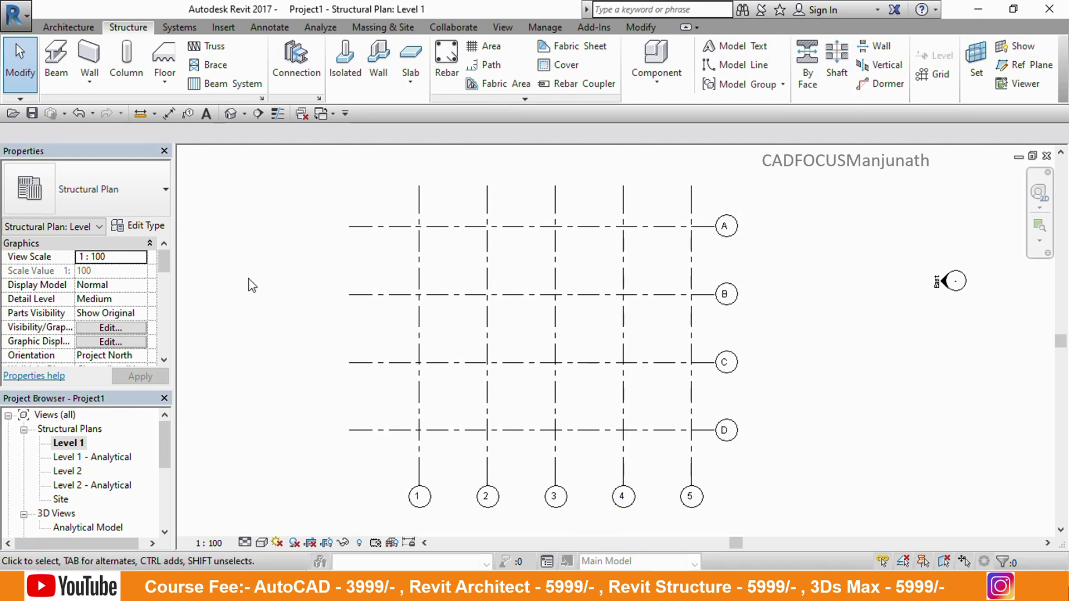
left_click(129, 82)
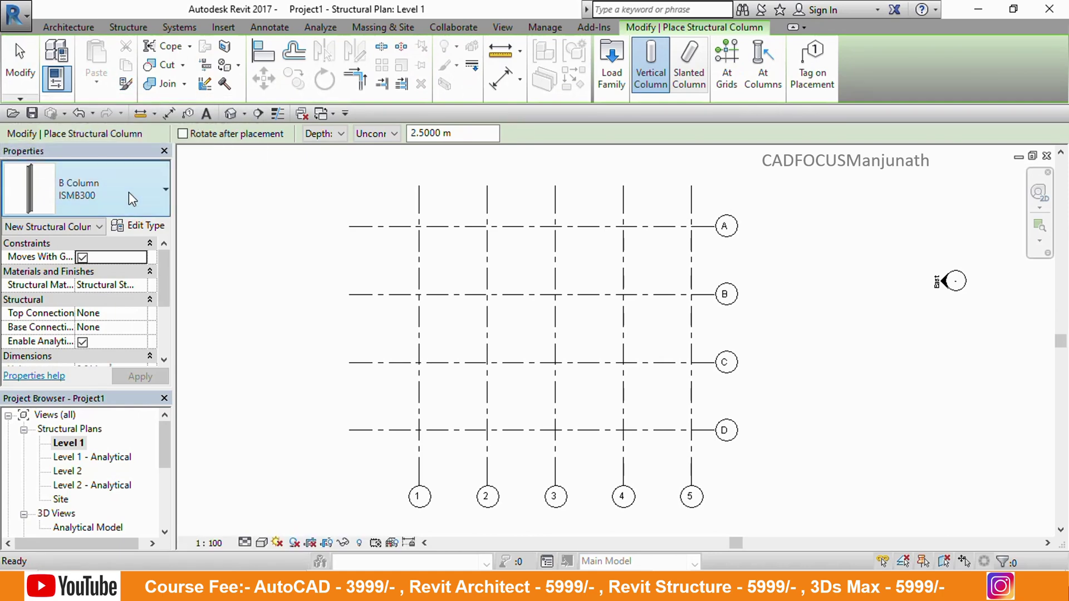
left_click(128, 192)
mouse_move(54, 273)
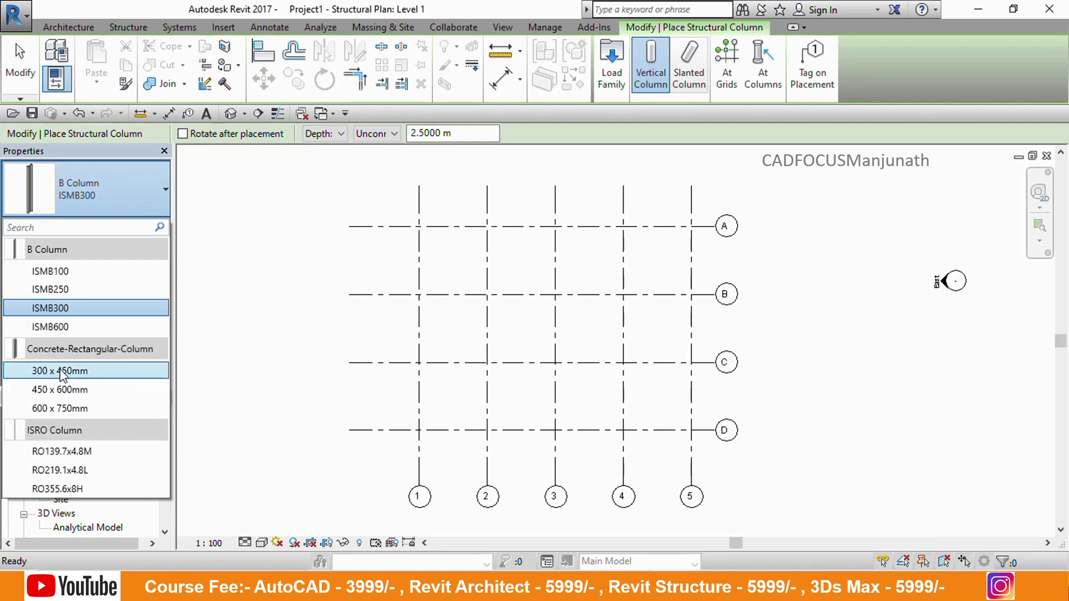
mouse_move(54, 371)
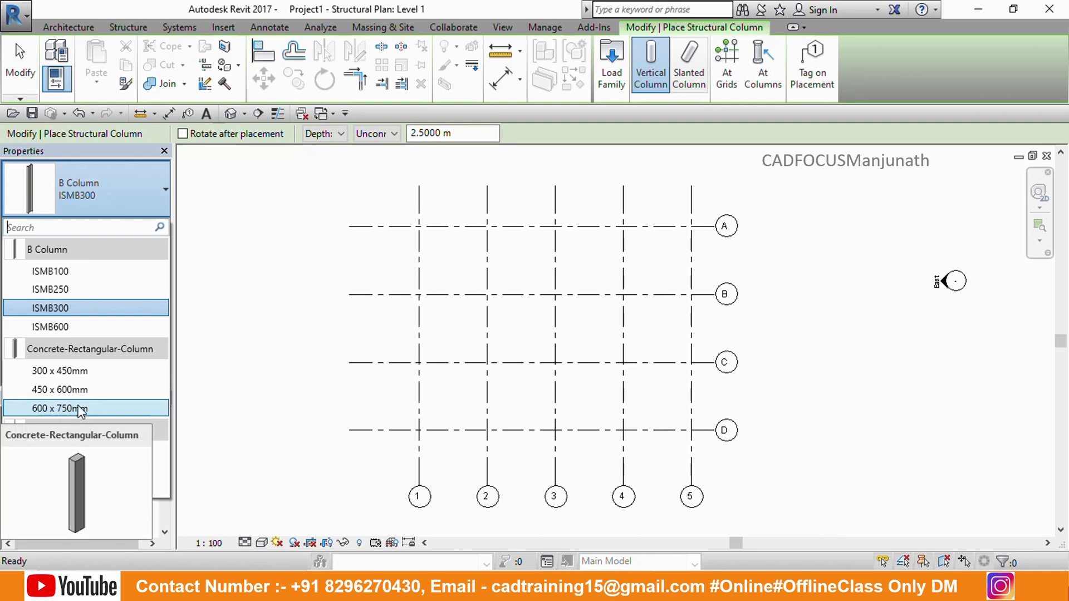
left_click(72, 373)
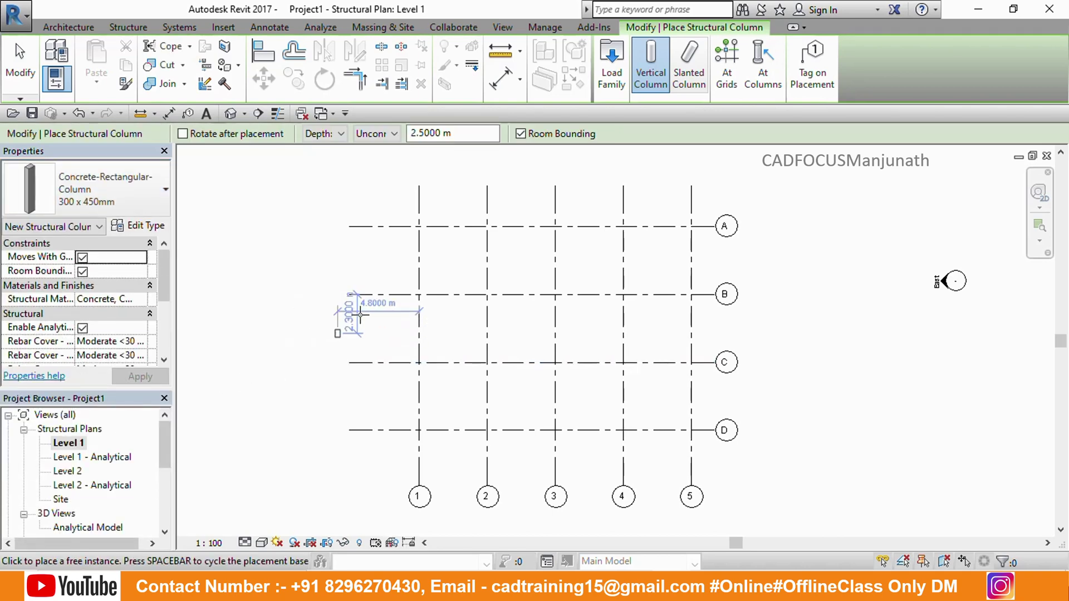
Step: Place 300 x 450mm concrete columns on grid A at its intersections with grids 1, 2, 3 and 4
scroll(412, 294, "up", 4)
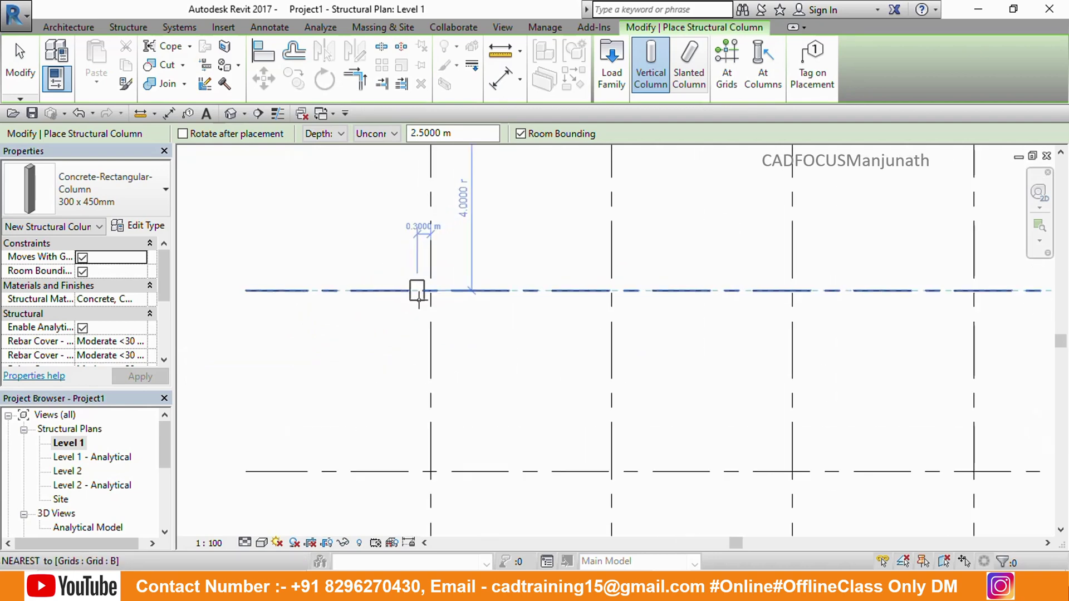
scroll(419, 299, "up", 1)
scroll(433, 289, "down", 4)
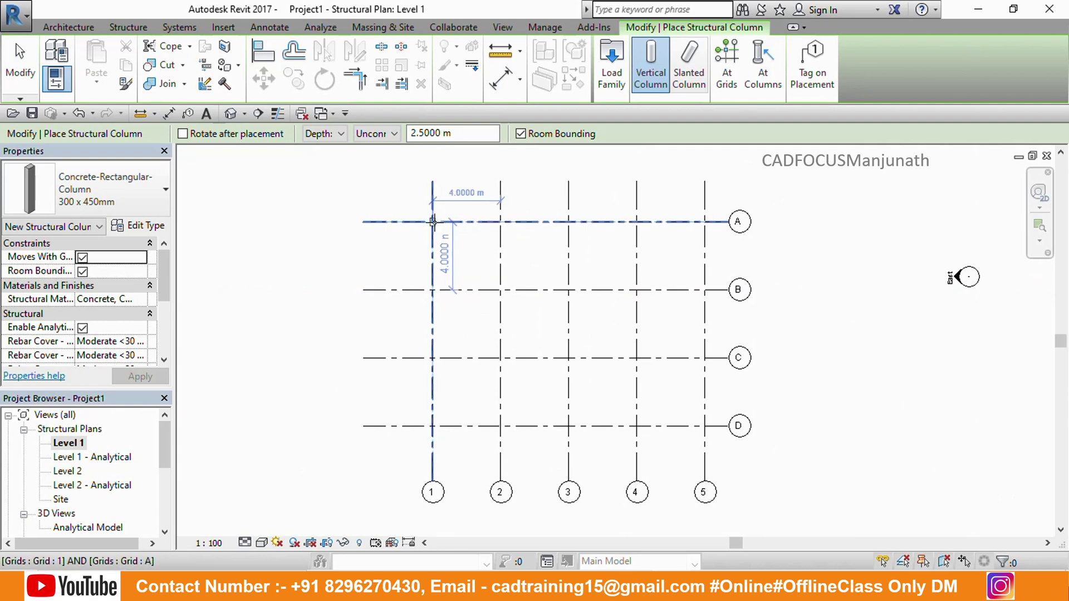
scroll(432, 211, "up", 4)
left_click(428, 222)
scroll(428, 221, "down", 2)
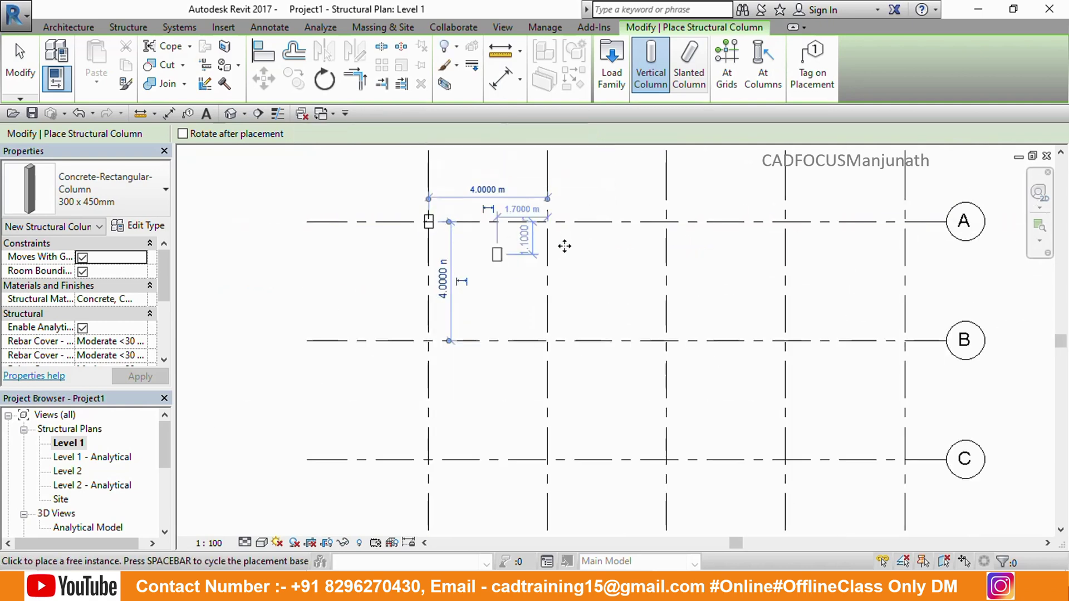
left_click(547, 222)
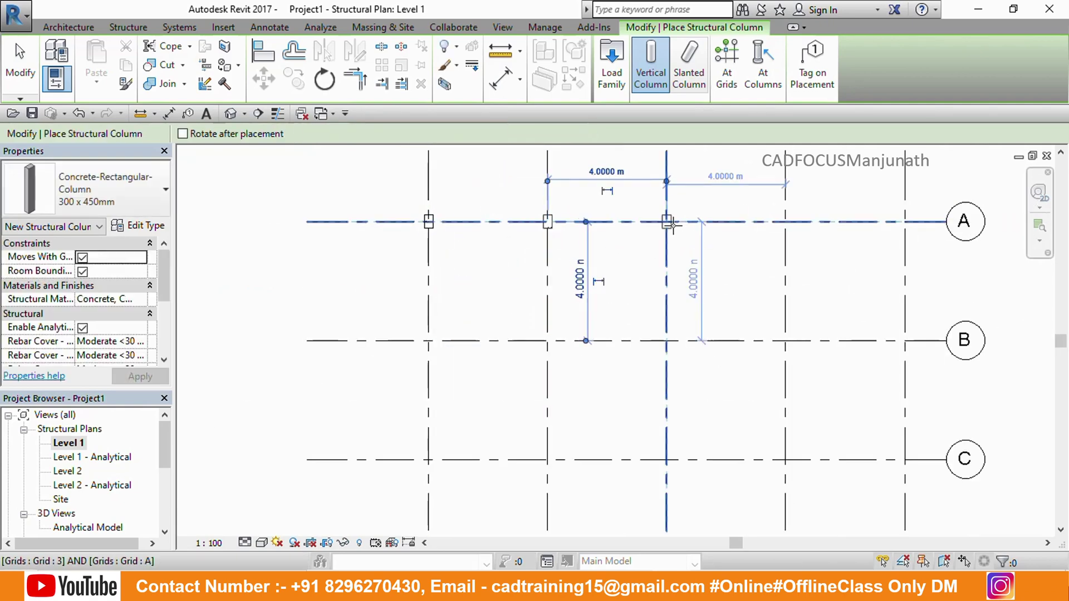
left_click(666, 221)
left_click(784, 222)
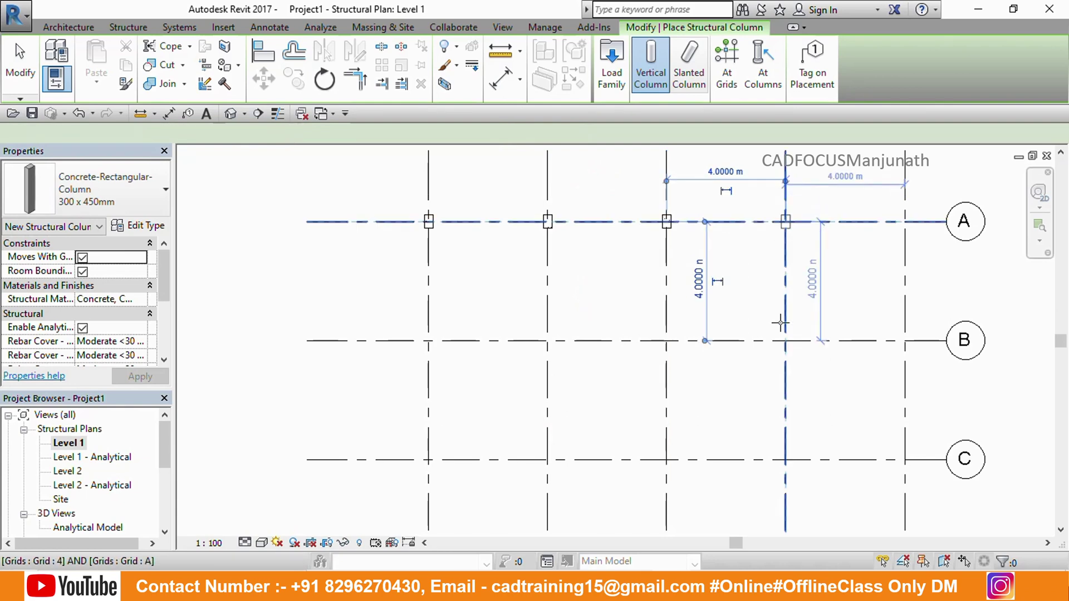
Step: Place 300 x 450mm columns along grid B at grids 4, 3, 2 and 1
left_click(785, 339)
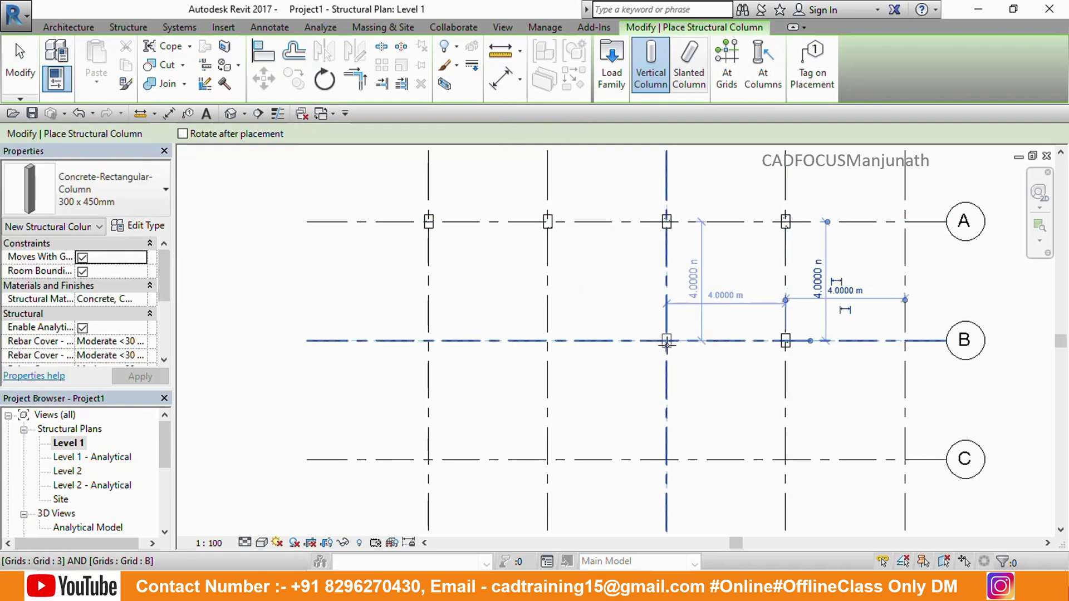
left_click(666, 340)
left_click(547, 341)
left_click(428, 341)
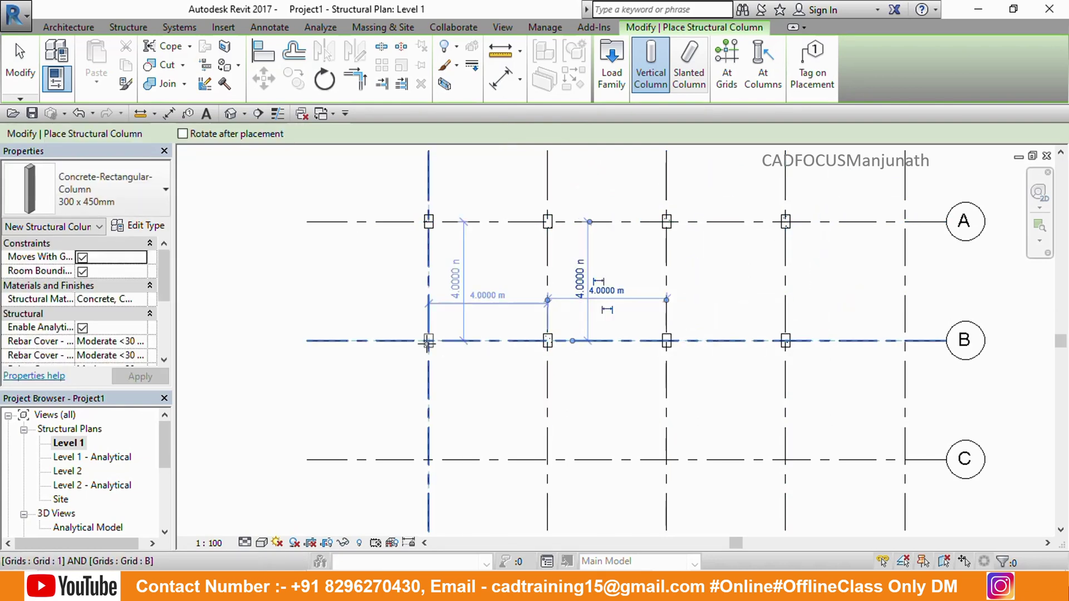
Step: Place columns along grid C at grids 1, 2, 3 and 4, and finish the column command
left_click(428, 460)
left_click(548, 459)
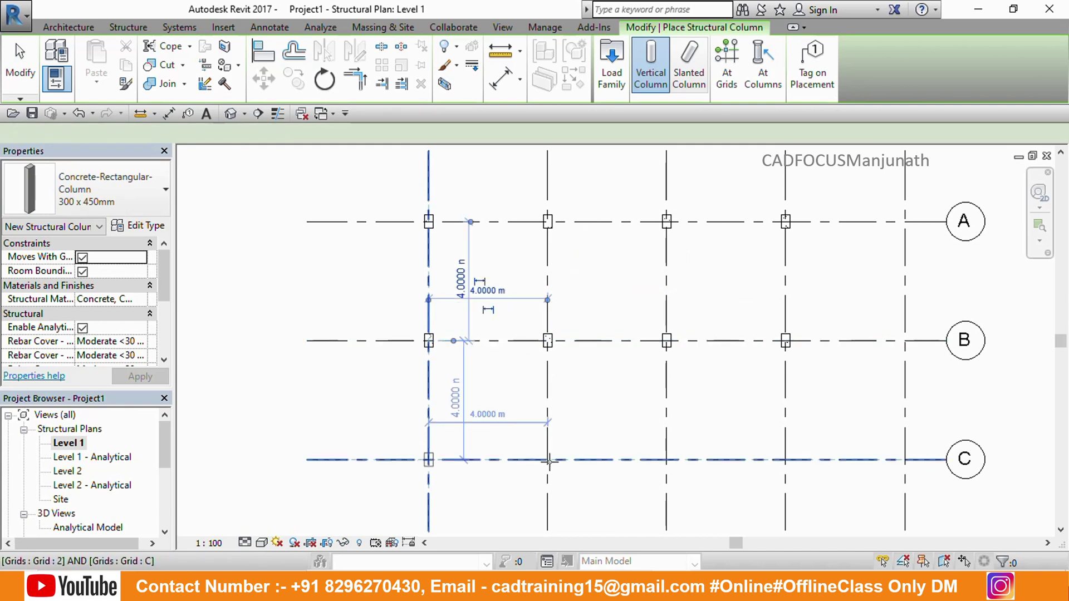
left_click(667, 460)
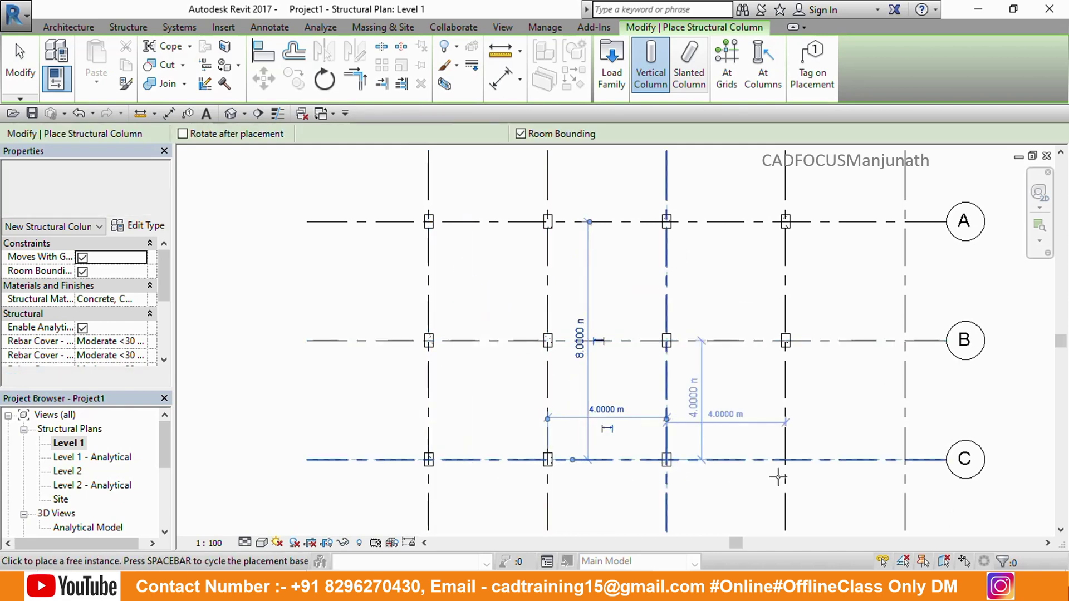
left_click(757, 472)
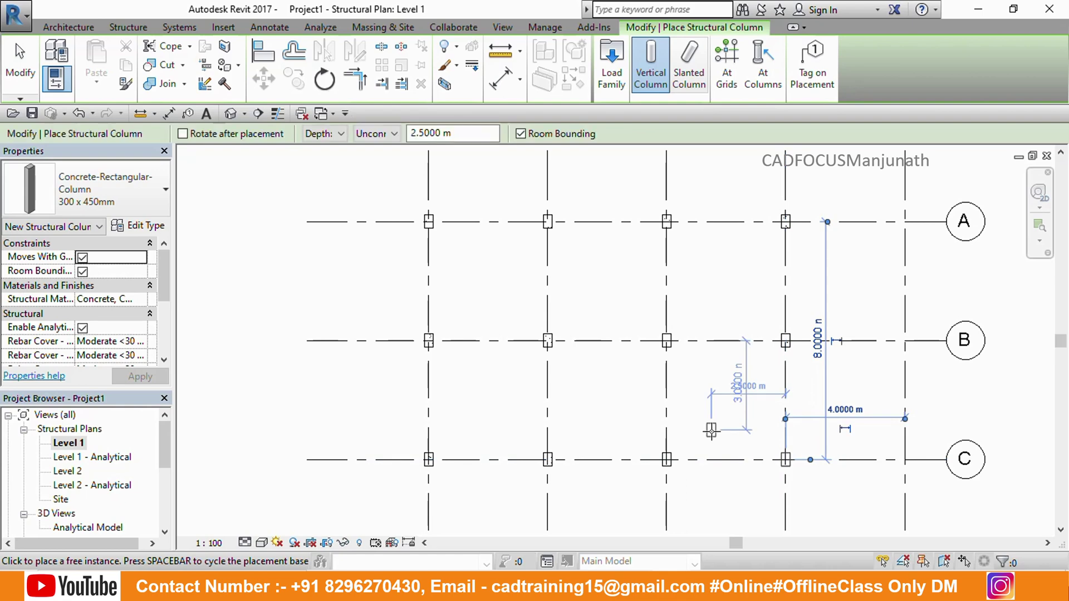
key("Escape")
key("Escape")
Step: Open the default 3D view, set its visual style to Realistic, and inspect the placed columns
scroll(706, 422, "down", 1)
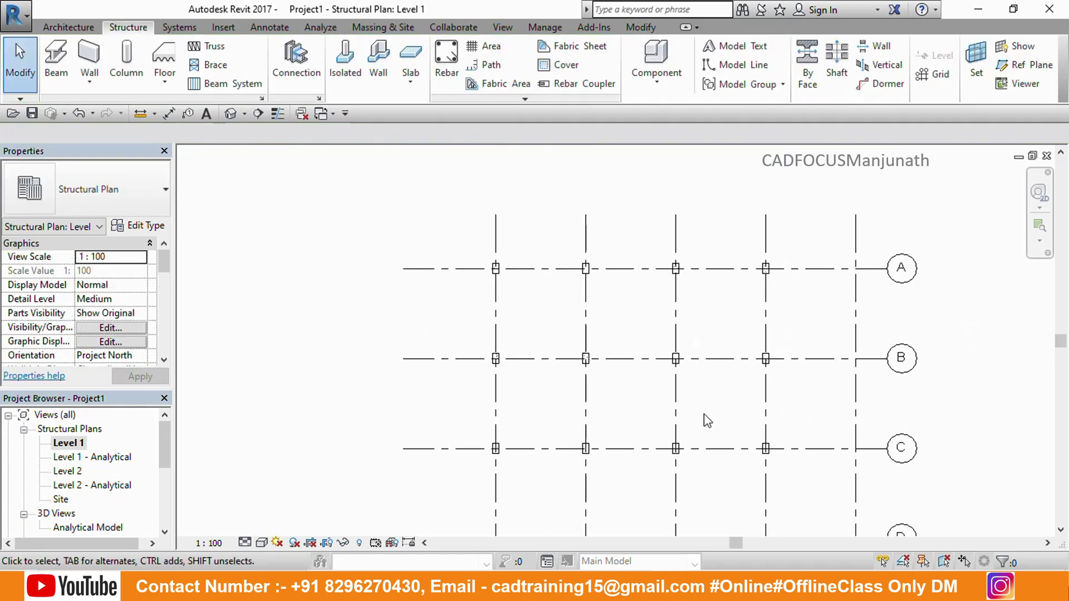
scroll(704, 415, "up", 1)
middle_click_drag(701, 428, 671, 435)
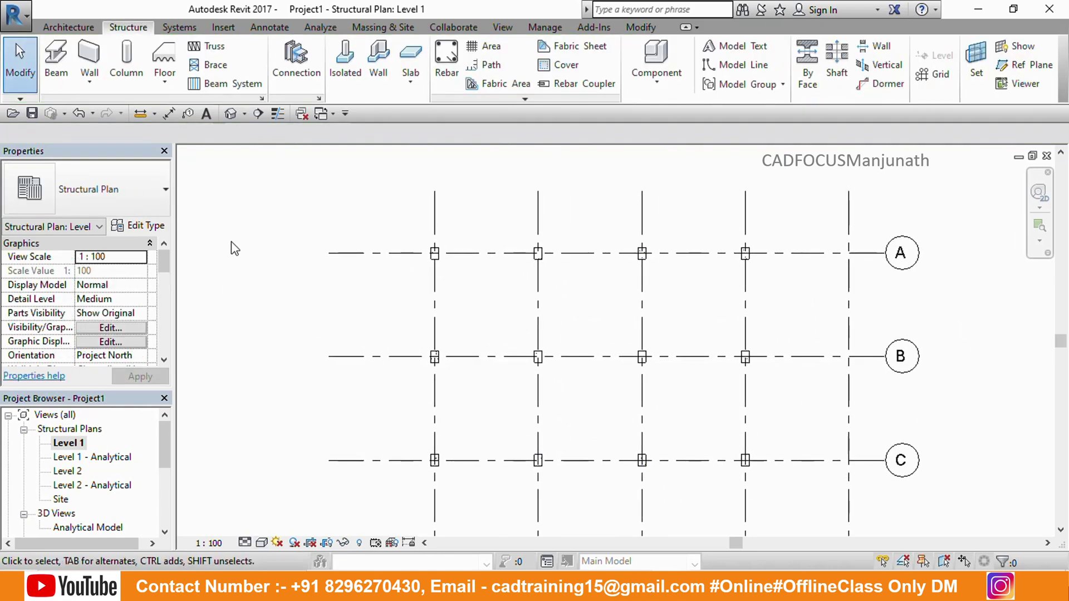
left_click(231, 117)
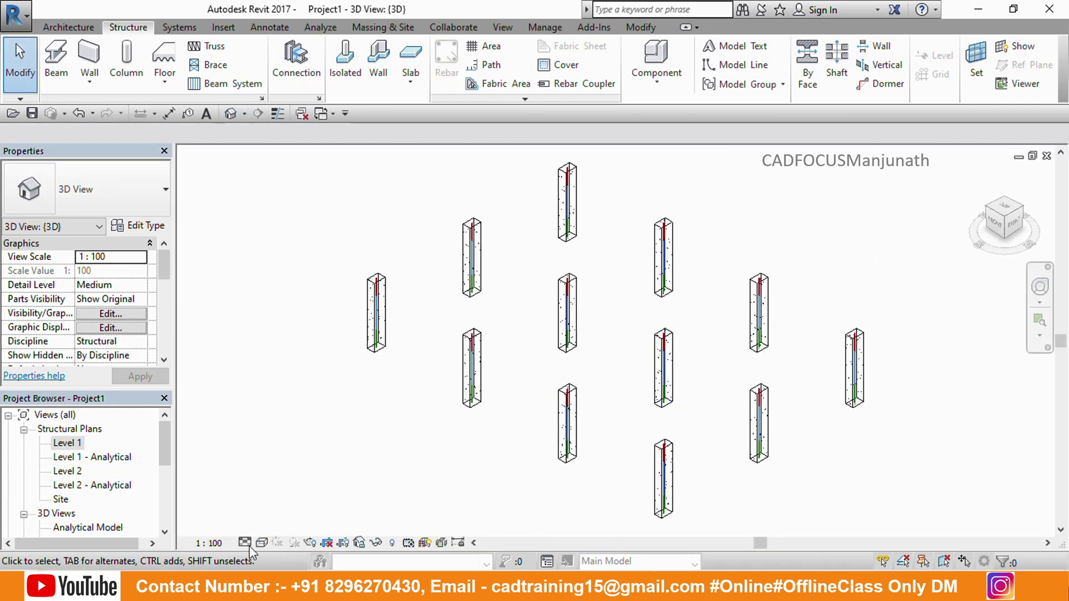
left_click(266, 546)
left_click(292, 508)
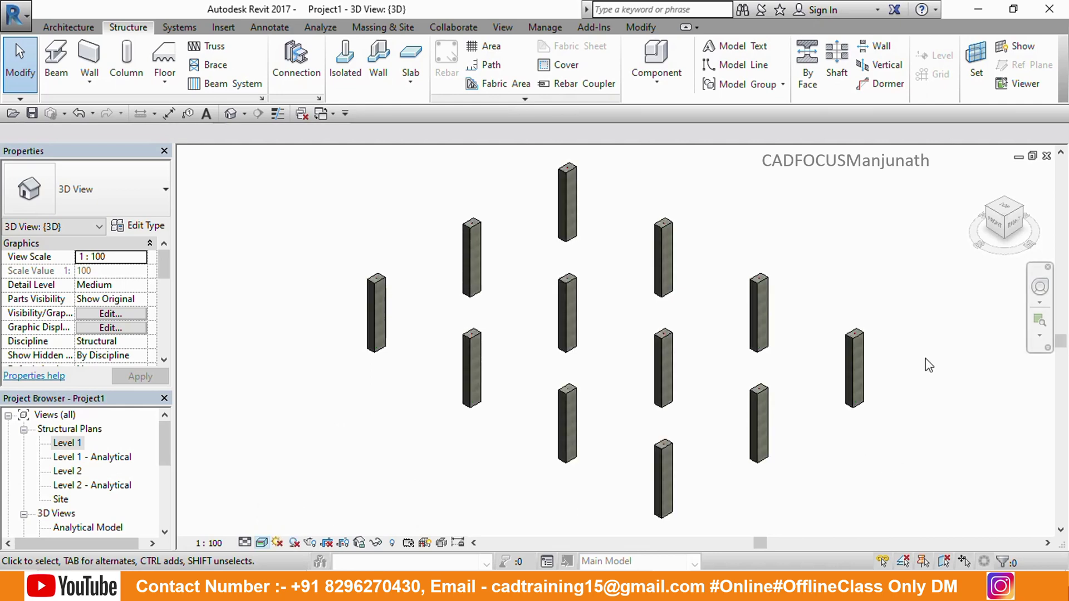
scroll(627, 305, "up", 6)
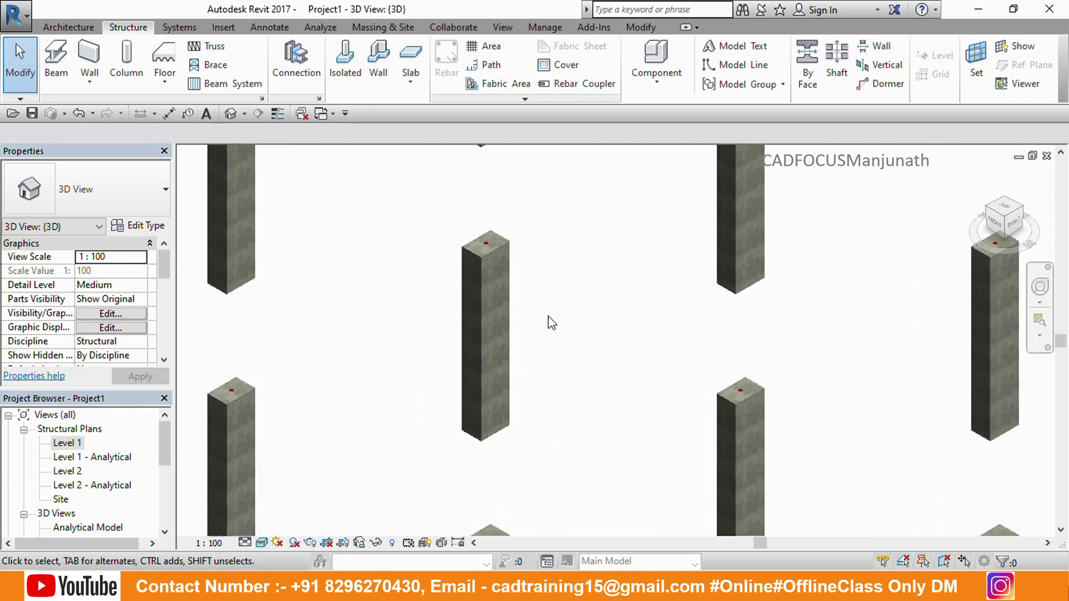
scroll(552, 322, "down", 8)
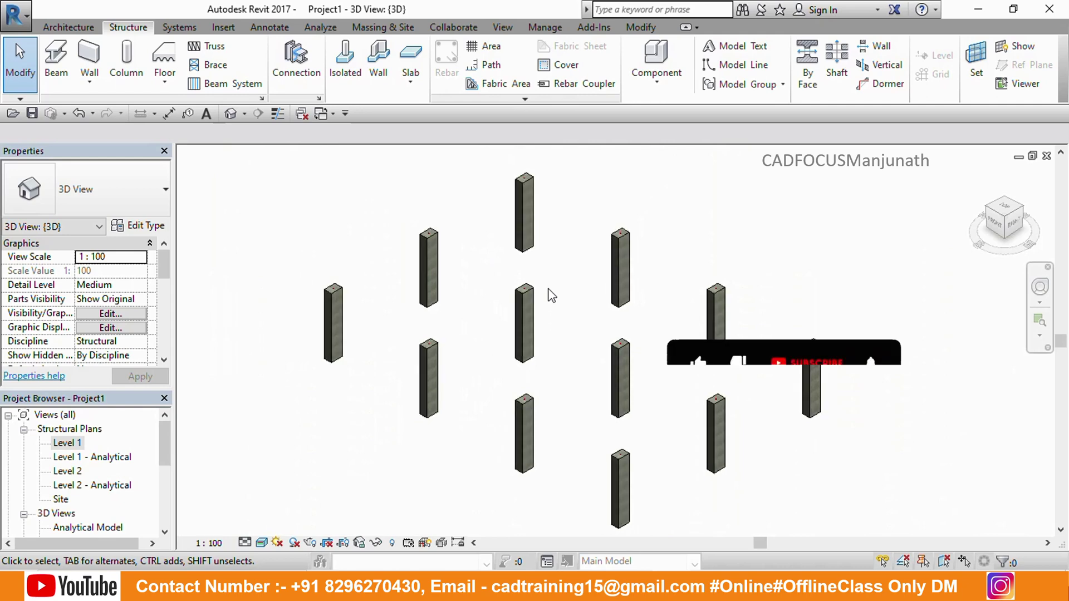
middle_click_drag(588, 364, 556, 340)
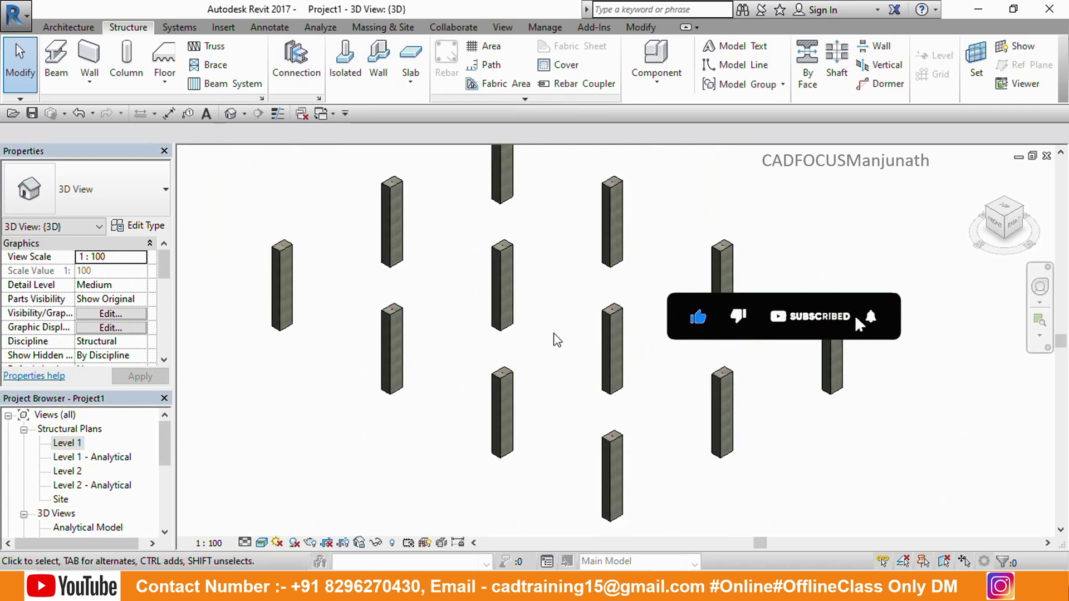
scroll(563, 371, "up", 2)
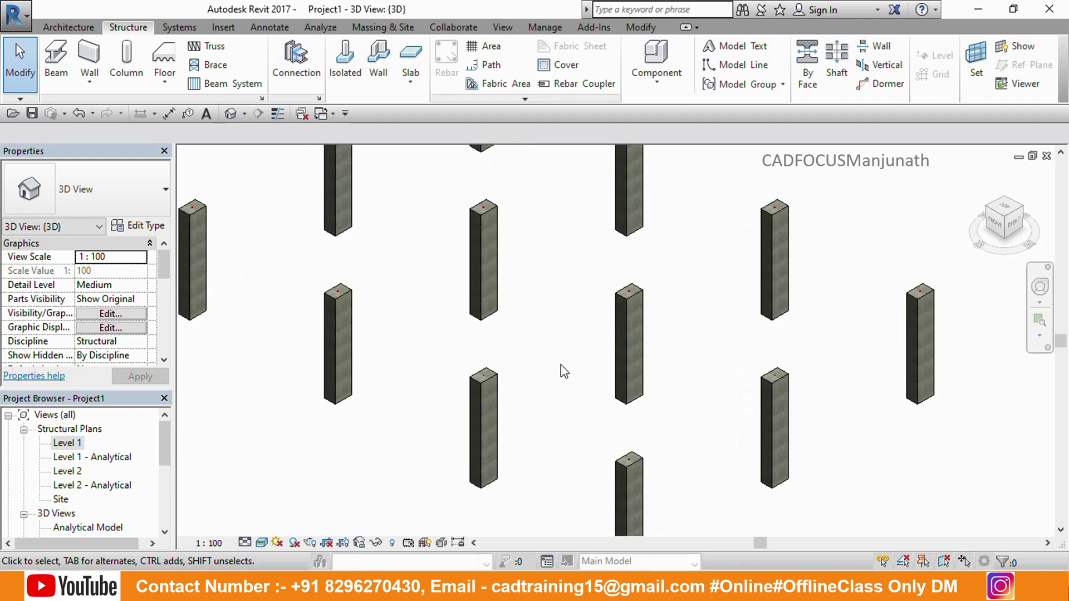
Step: Return to the Level 1 structural plan and delete all the columns on grids A, B and C
double_click(66, 448)
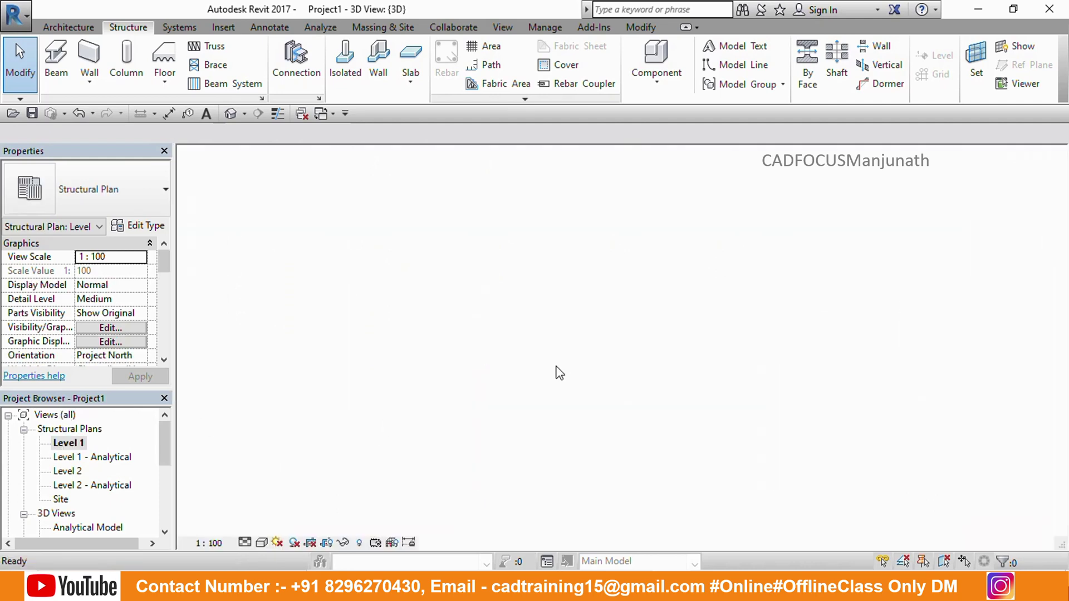
scroll(675, 329, "down", 2)
middle_click_drag(454, 307, 430, 284)
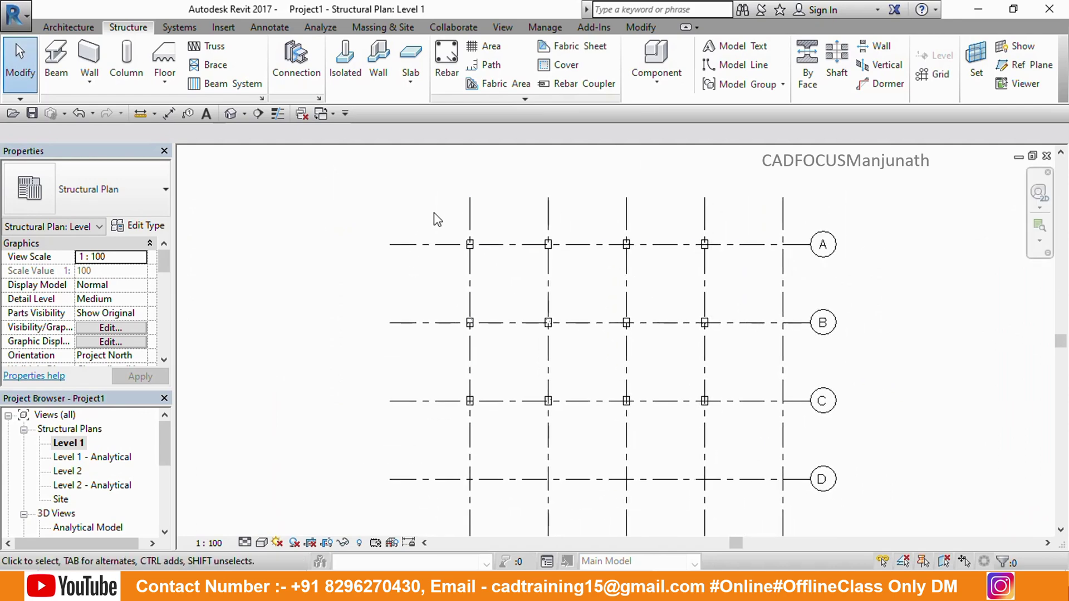
left_click_drag(425, 209, 746, 449)
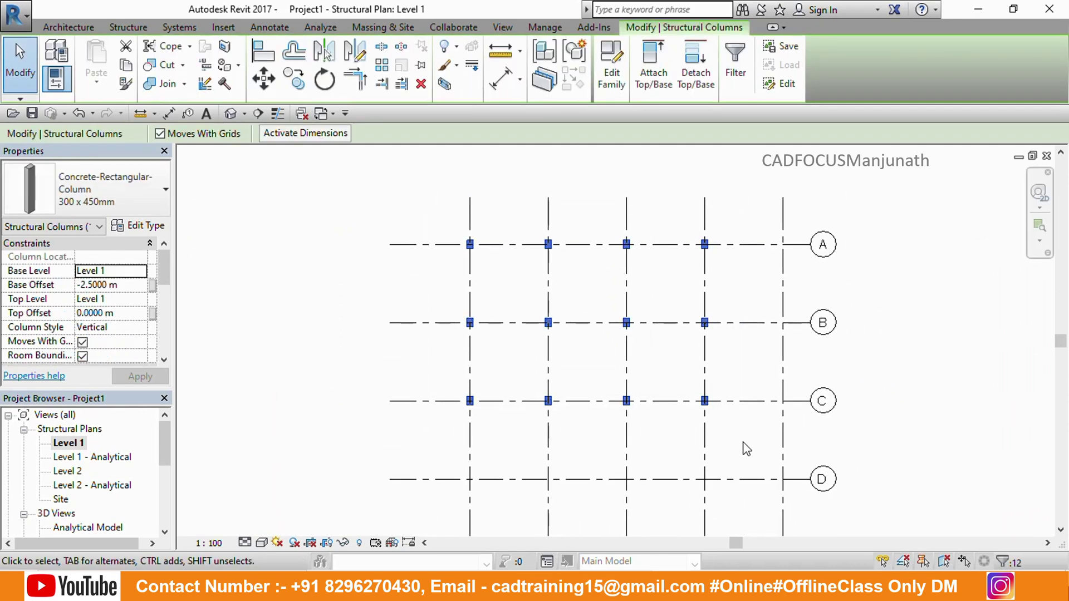
key("Delete")
Step: Restart structural column placement with the 300 x 450mm type at the intersection of grids A and 1
scroll(495, 256, "up", 2)
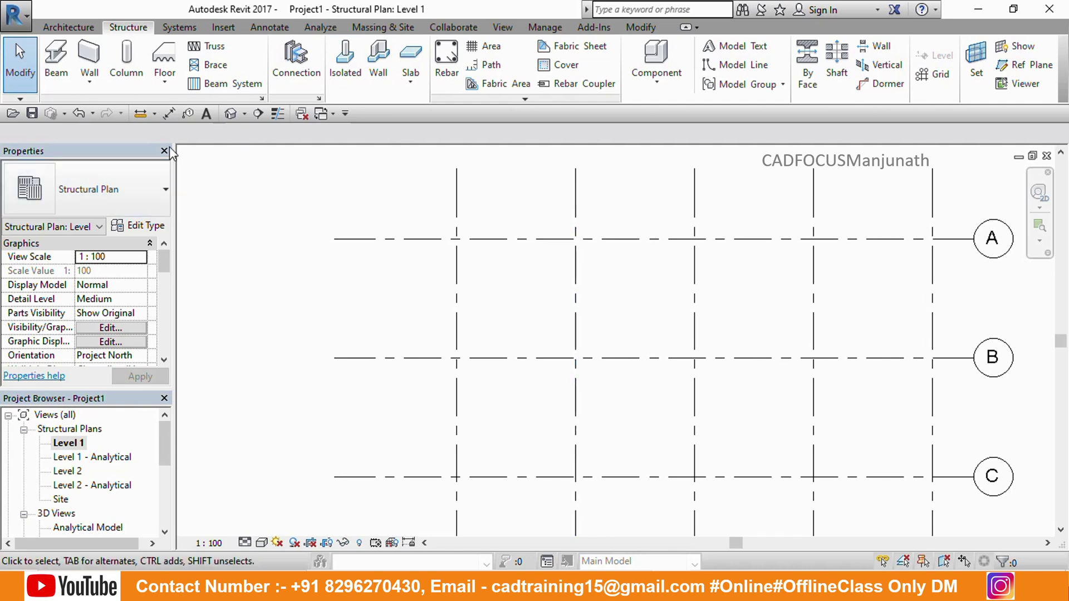
left_click(127, 61)
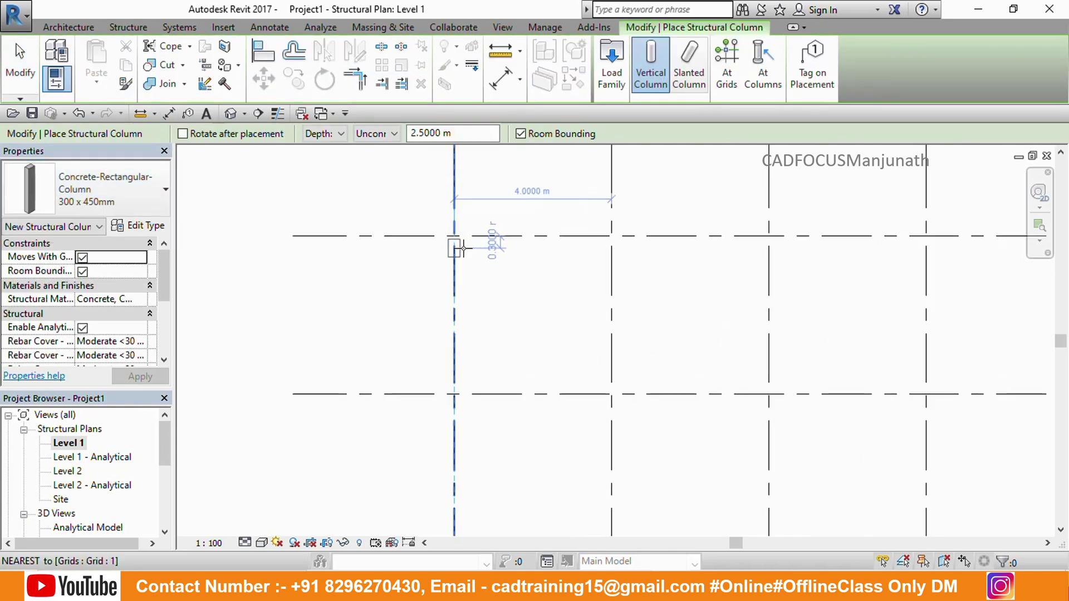
scroll(460, 248, "up", 2)
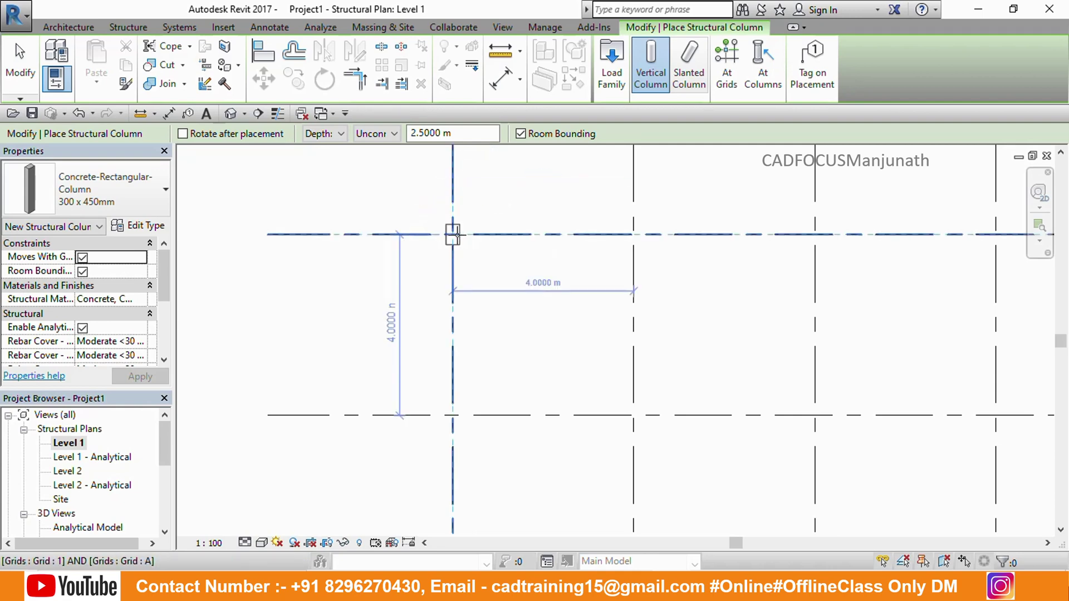
Step: Try rotating the column so its long side follows grid A, place it at A-1, and undo the placement
scroll(452, 234, "up", 5)
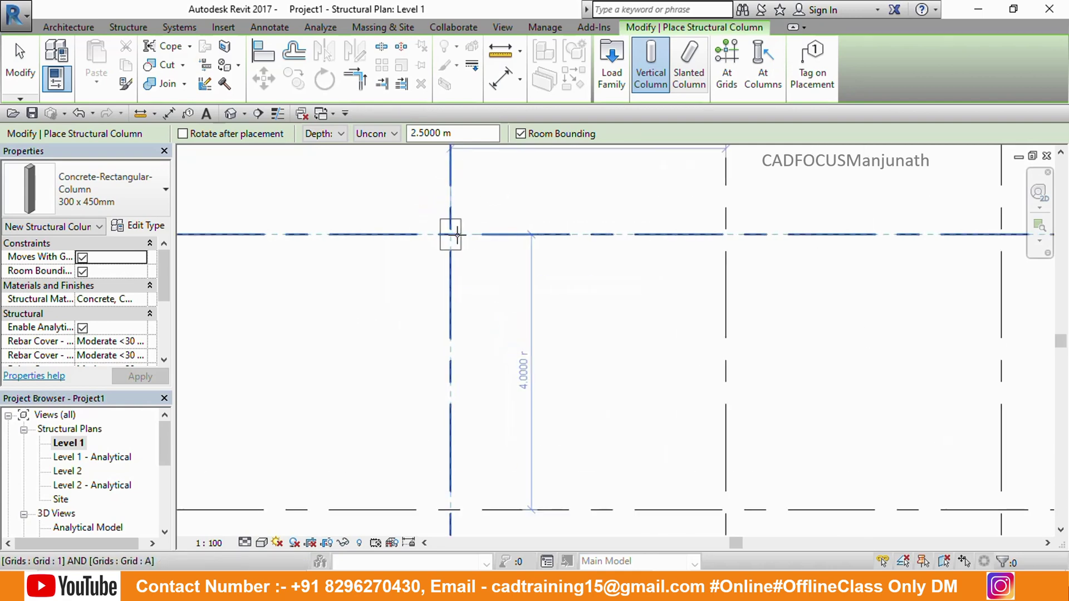
key("space")
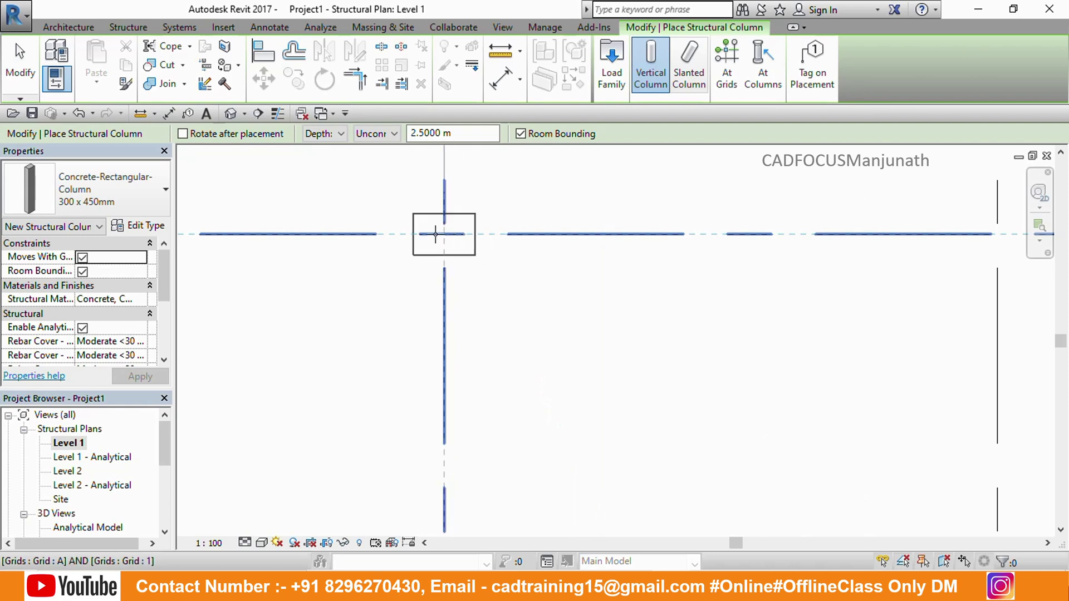
key("space")
key("space")
key("space")
key("space")
left_click(446, 236)
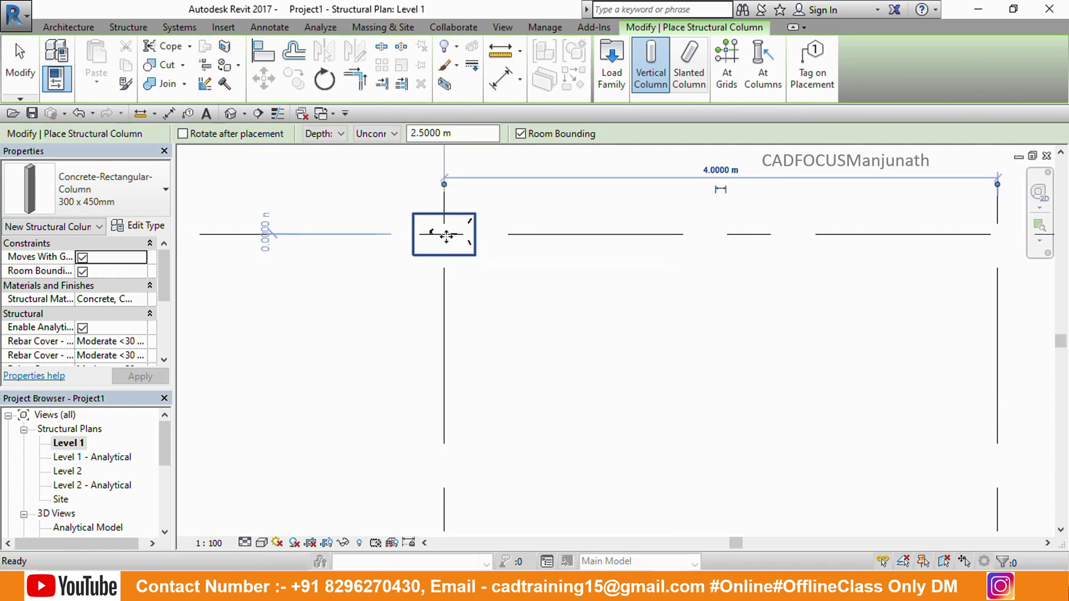
key("ctrl+z")
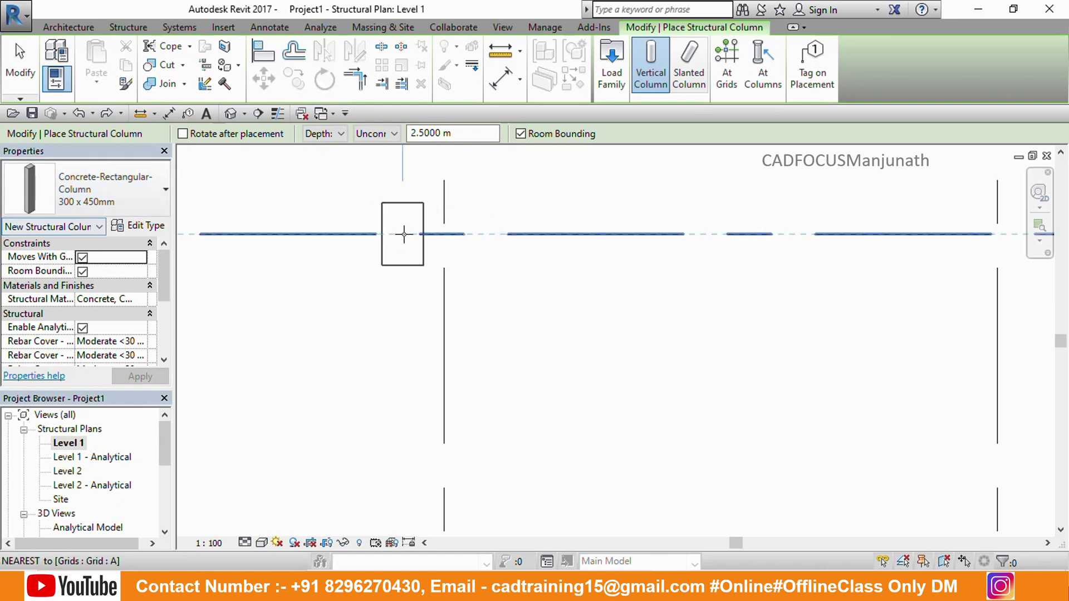
Step: Place columns with their long side along grid 1 at its intersections with grids A and B
left_click(444, 236)
scroll(444, 236, "down", 3)
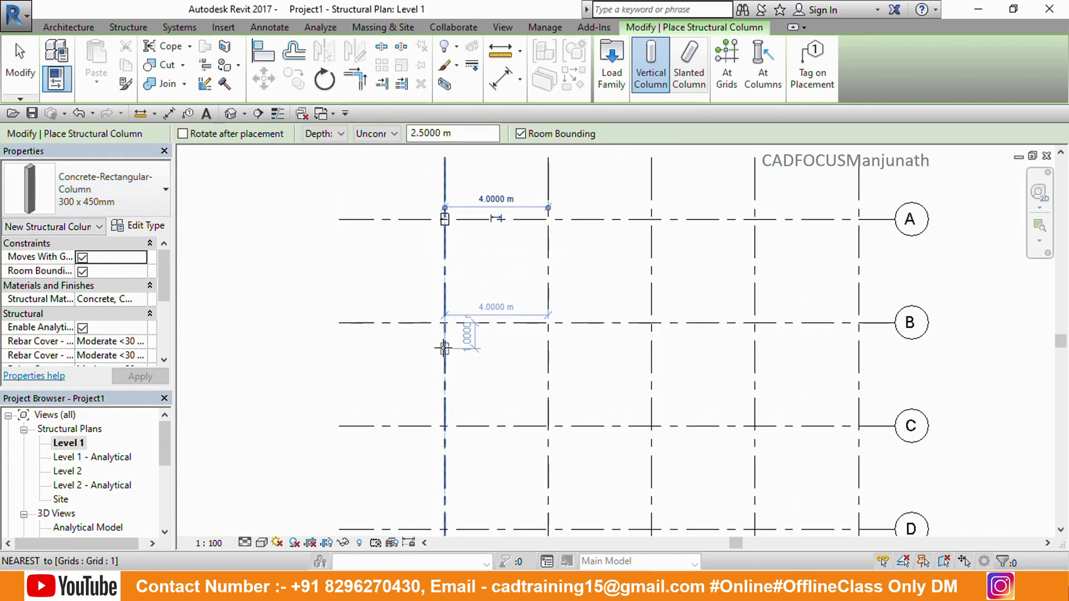
scroll(444, 334, "up", 3)
left_click(446, 308)
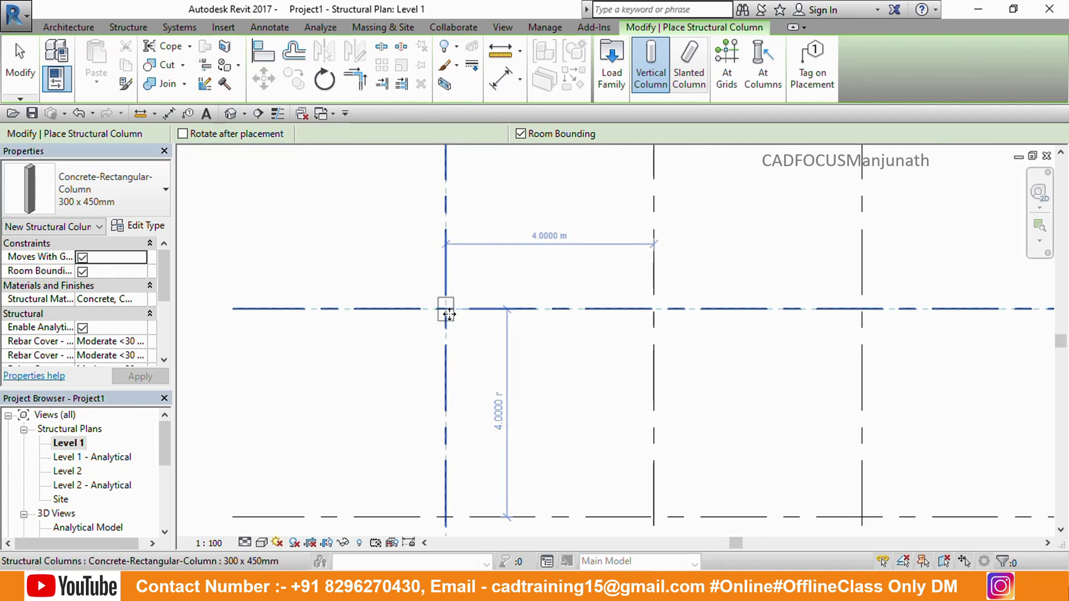
Step: Place two more columns on grid 1, at its intersections with grids C and D
scroll(446, 308, "down", 2)
middle_click_drag(513, 438, 502, 352)
scroll(502, 352, "up", 2)
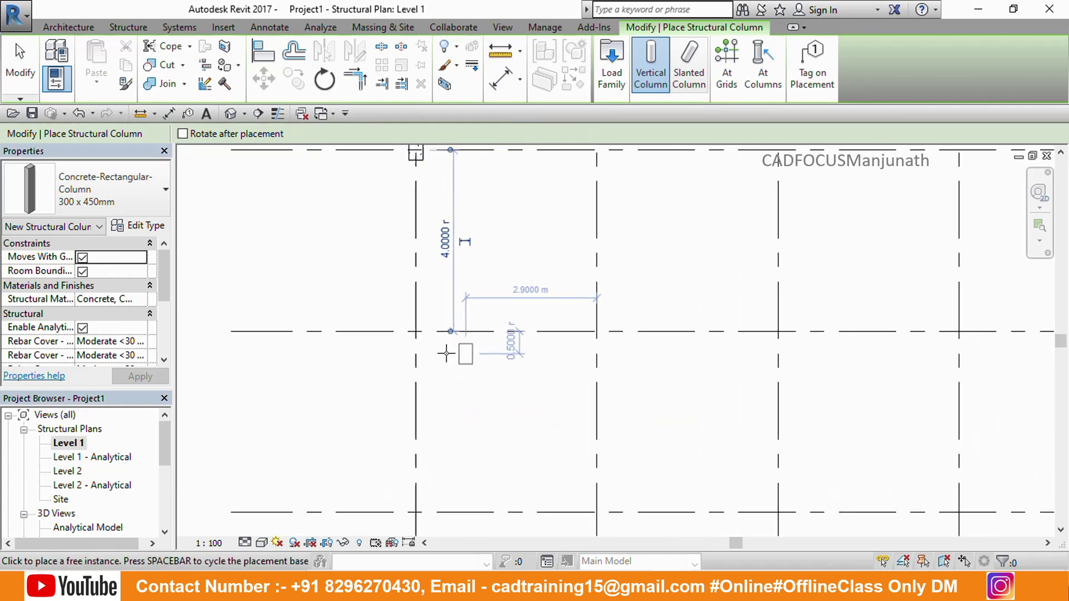
left_click(415, 332)
scroll(437, 367, "down", 2)
middle_click_drag(463, 406, 444, 356)
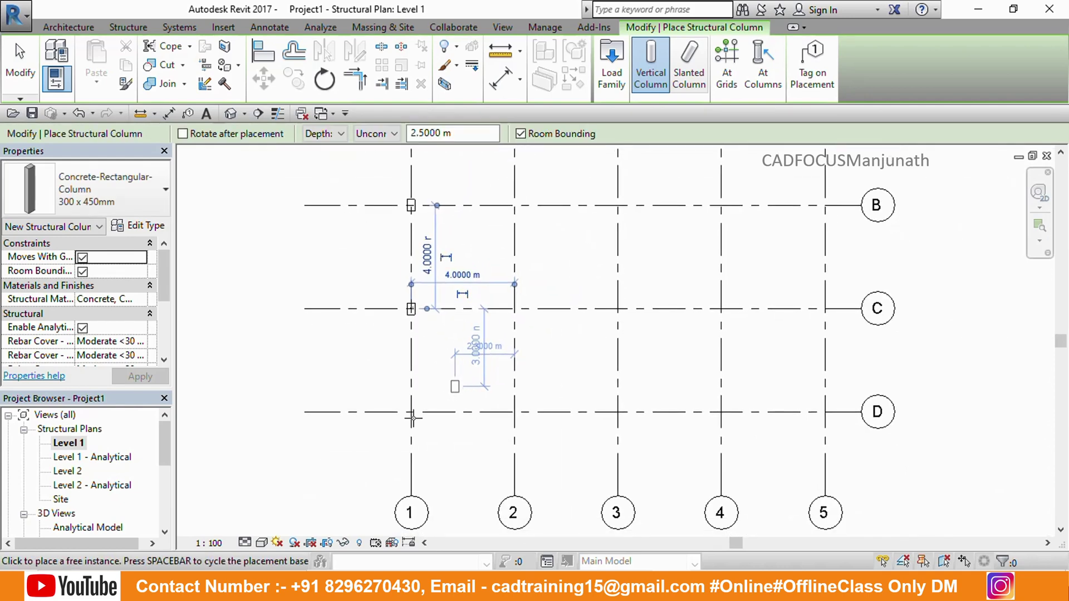
scroll(419, 403, "up", 4)
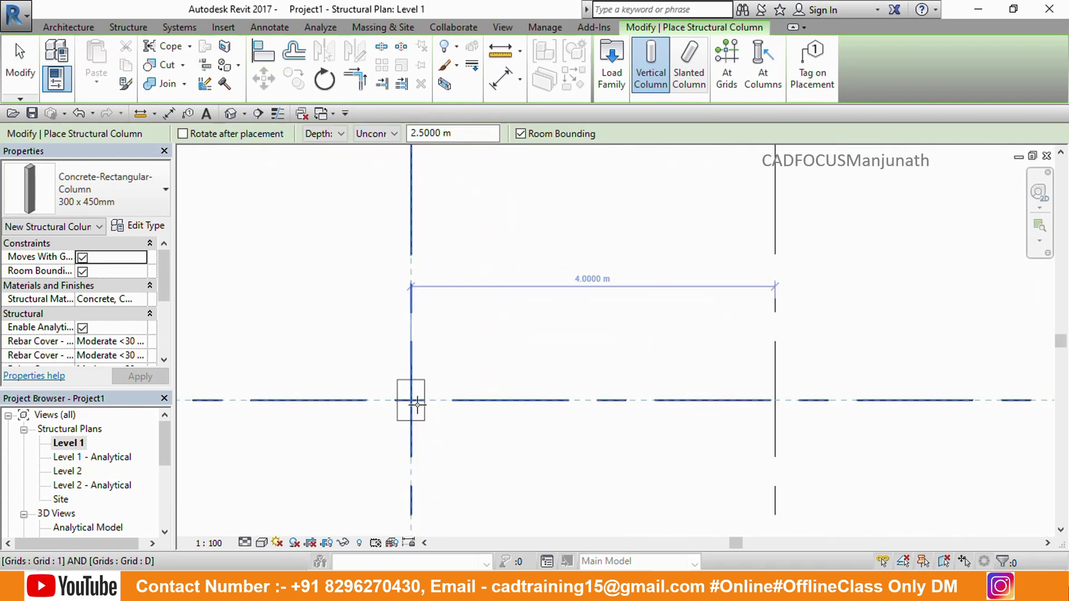
left_click(410, 401)
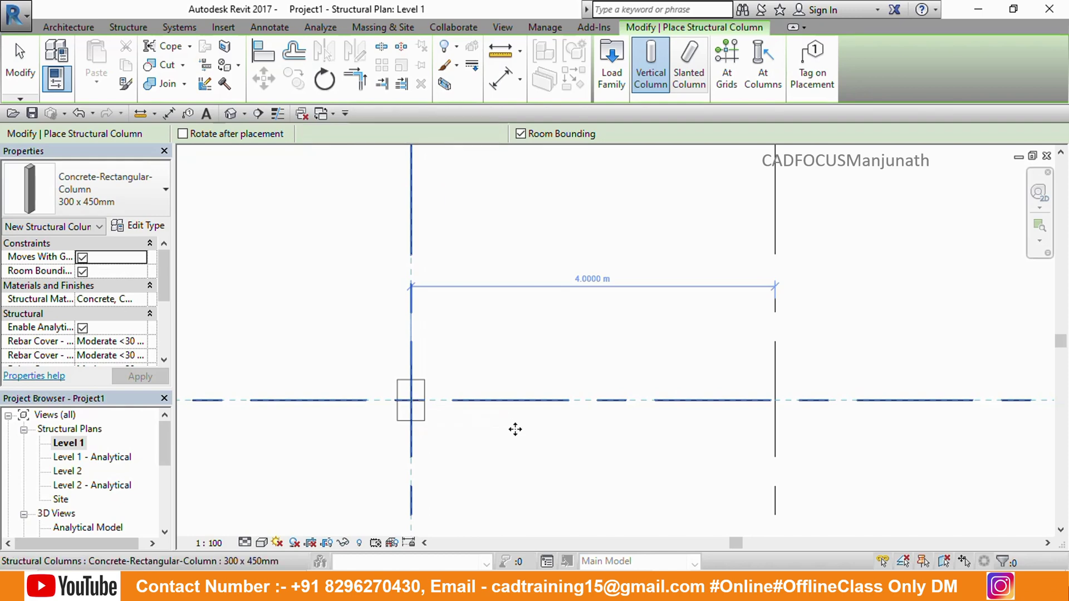
Step: Rotate the column so its long side follows grid D and place it at the intersection of grids D and 2
scroll(518, 418, "down", 2)
scroll(691, 411, "up", 1)
scroll(691, 411, "up", 2)
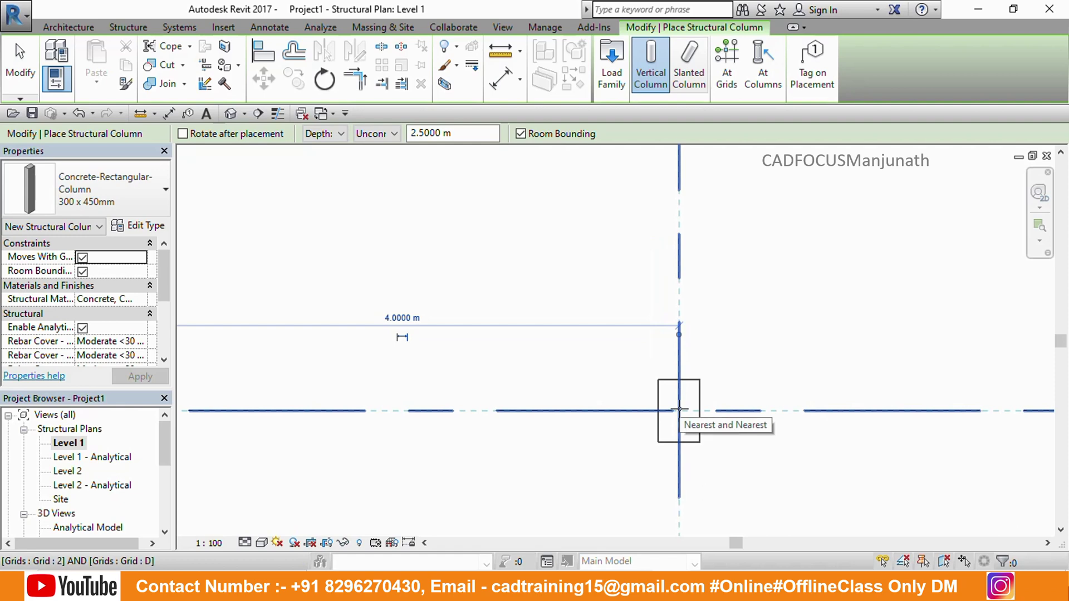
key("space")
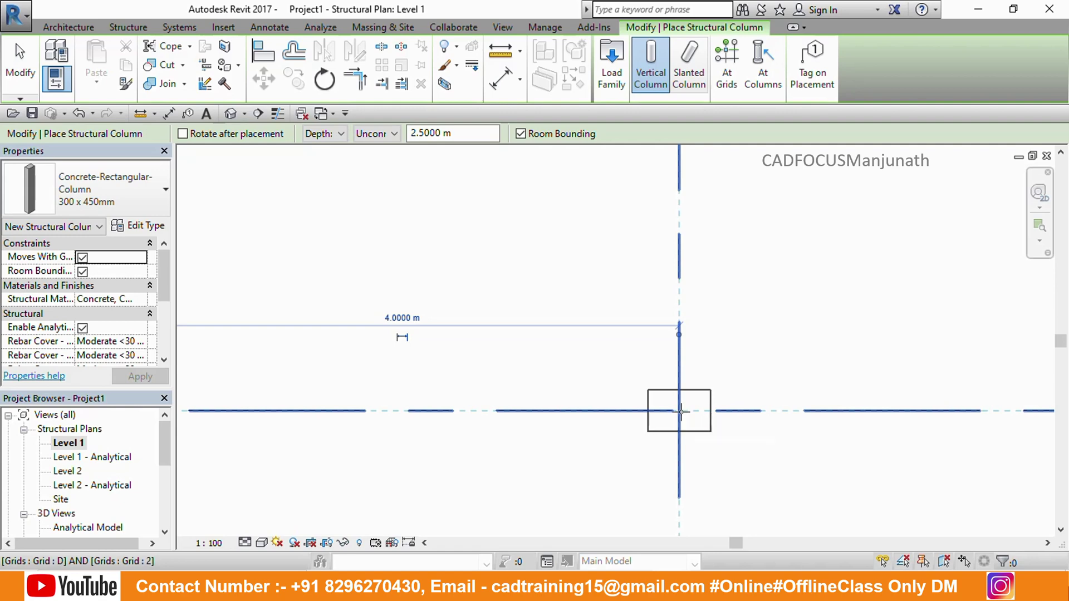
left_click(681, 412)
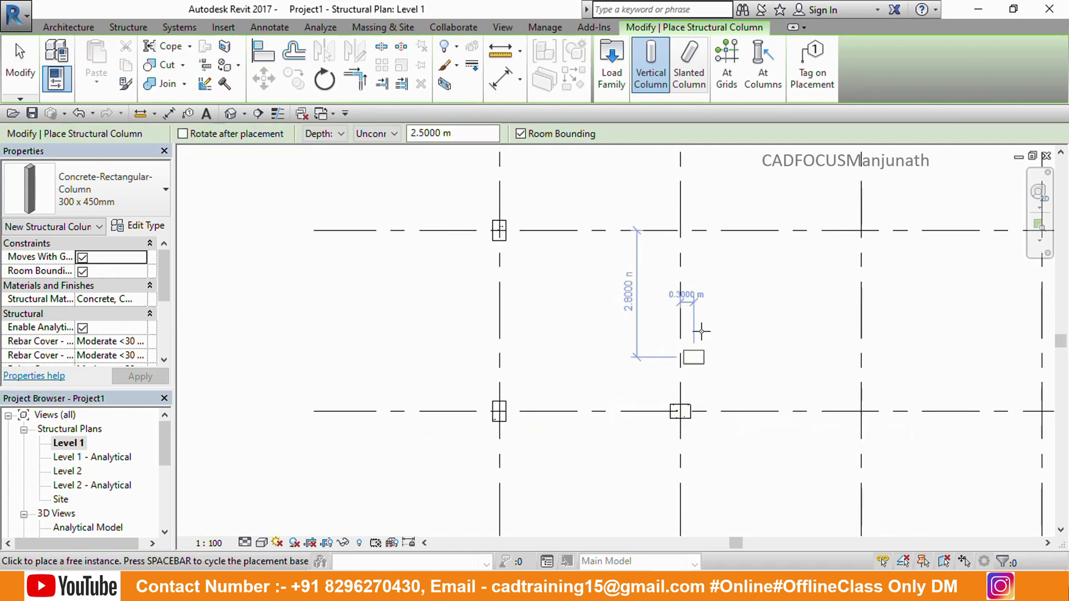
Step: Place columns with the same orientation along grid 2, at its intersections with grids C, B and A
middle_click_drag(706, 293, 620, 359)
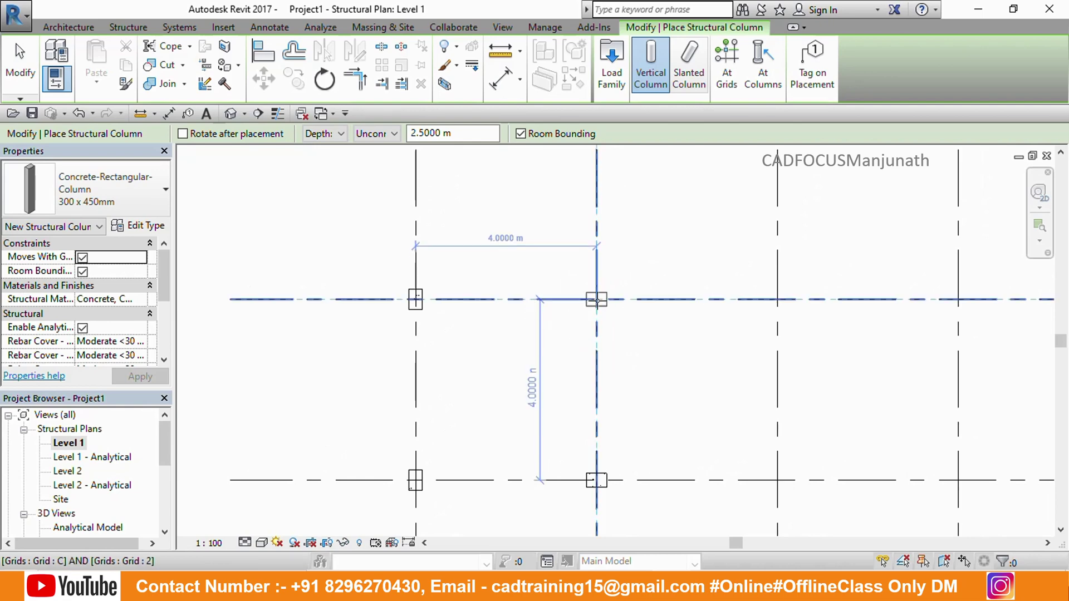
left_click(596, 301)
middle_click_drag(620, 222, 614, 393)
left_click(591, 290)
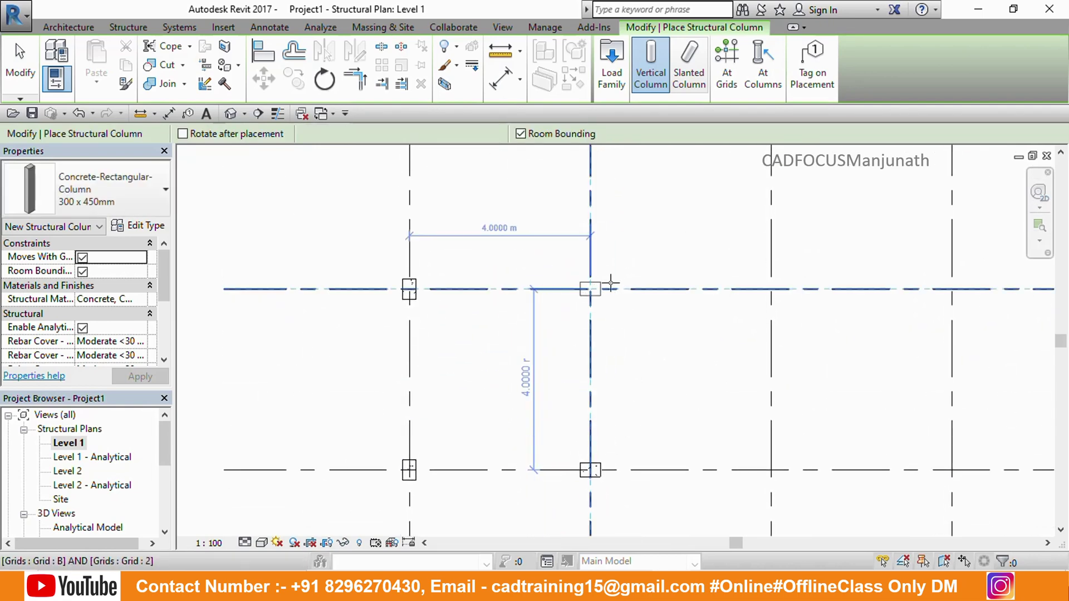
middle_click_drag(623, 260, 573, 246)
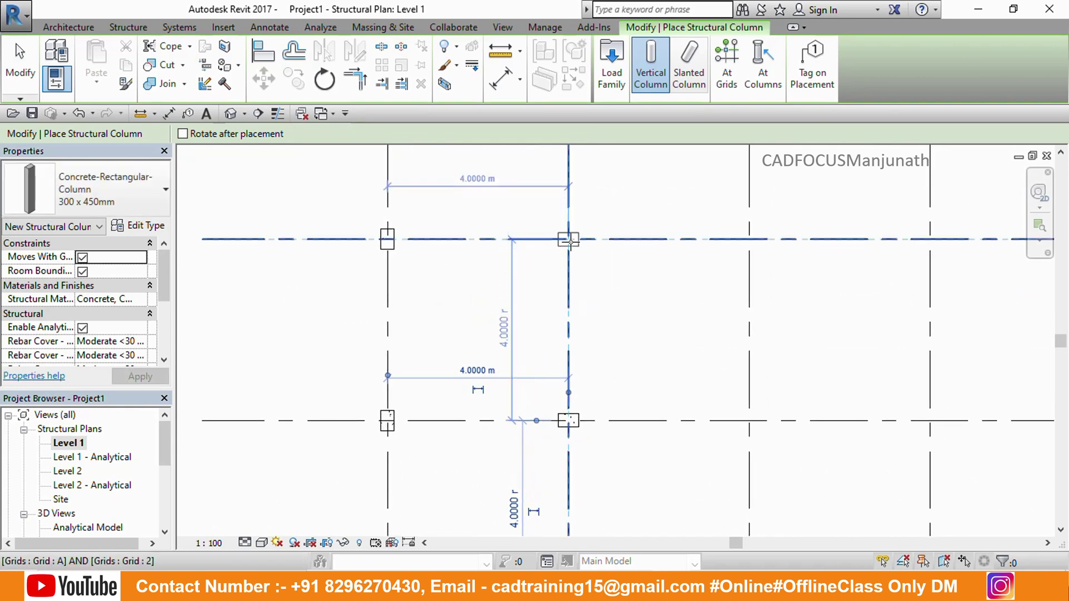
middle_click_drag(610, 290, 615, 437)
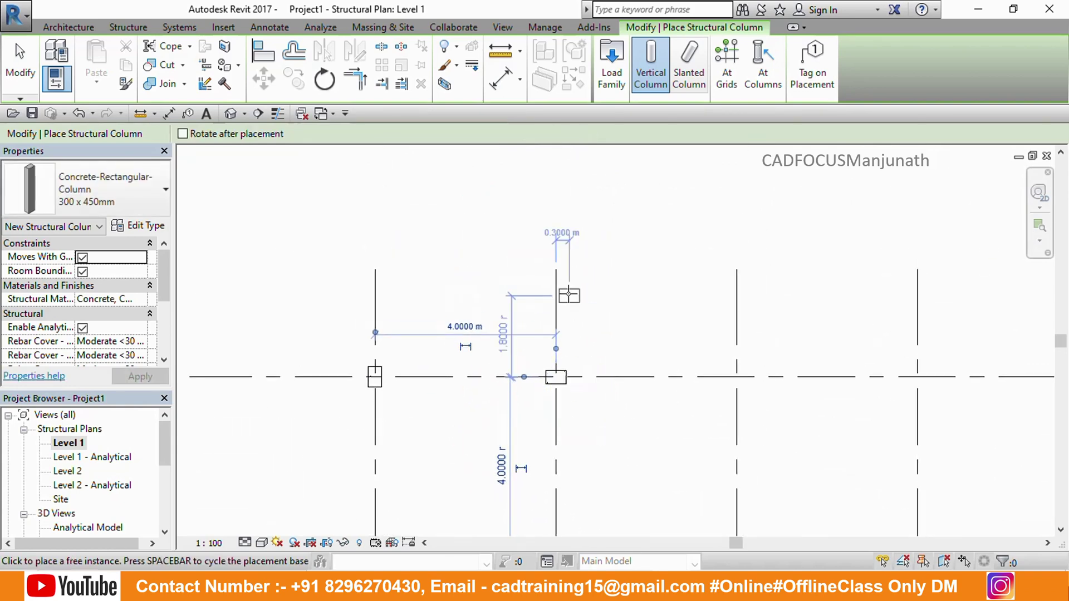
Step: Place two columns on grid C, at its intersections with grids 3 and 4, with their long sides along grid C
scroll(583, 328, "down", 2)
scroll(583, 328, "down", 1)
middle_click_drag(583, 328, 538, 308)
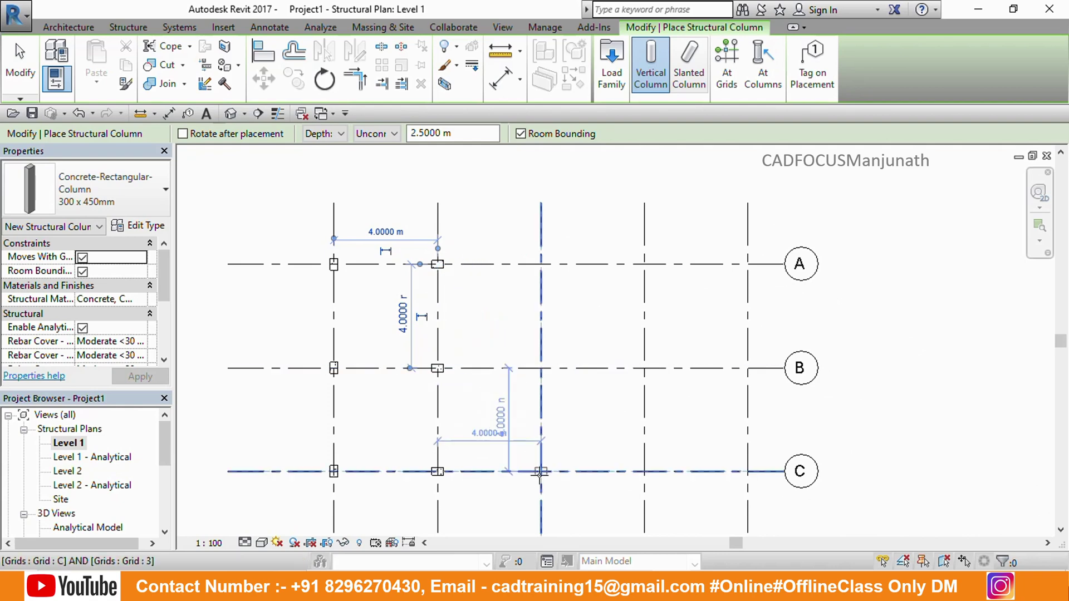
left_click(586, 473)
left_click(644, 471)
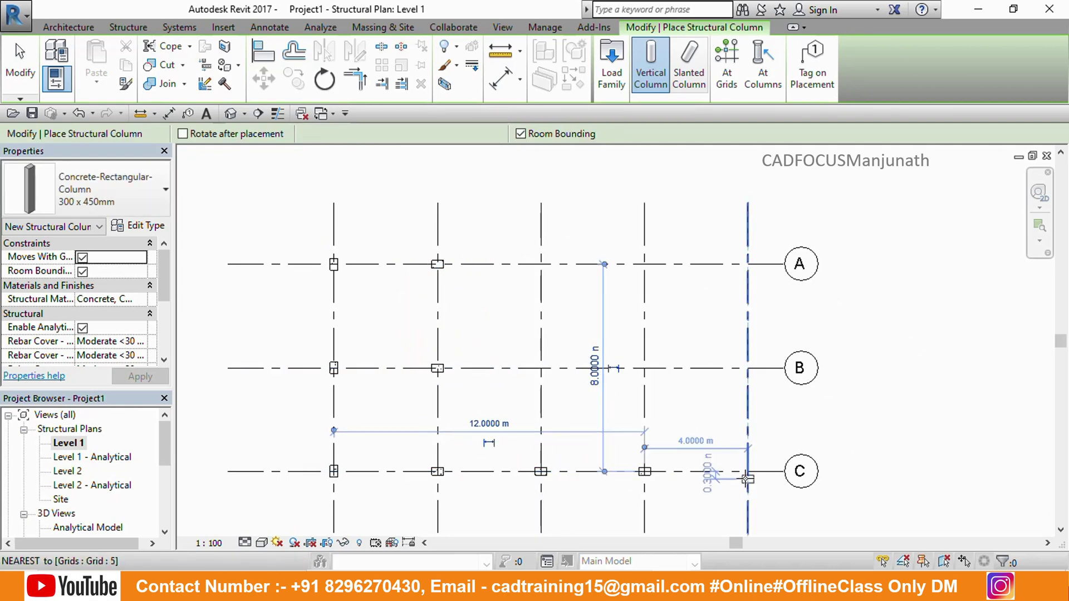
Step: Rotate the column so its long side follows grid 5 and place one at each intersection with grids C, B and A
scroll(748, 472, "up", 5)
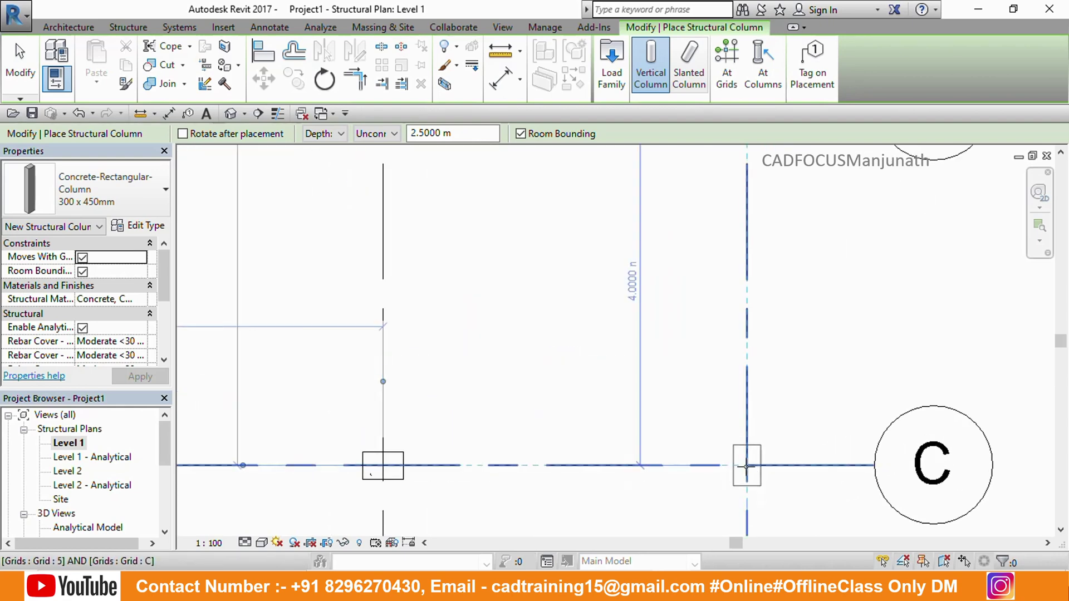
left_click(746, 466)
scroll(746, 466, "down", 4)
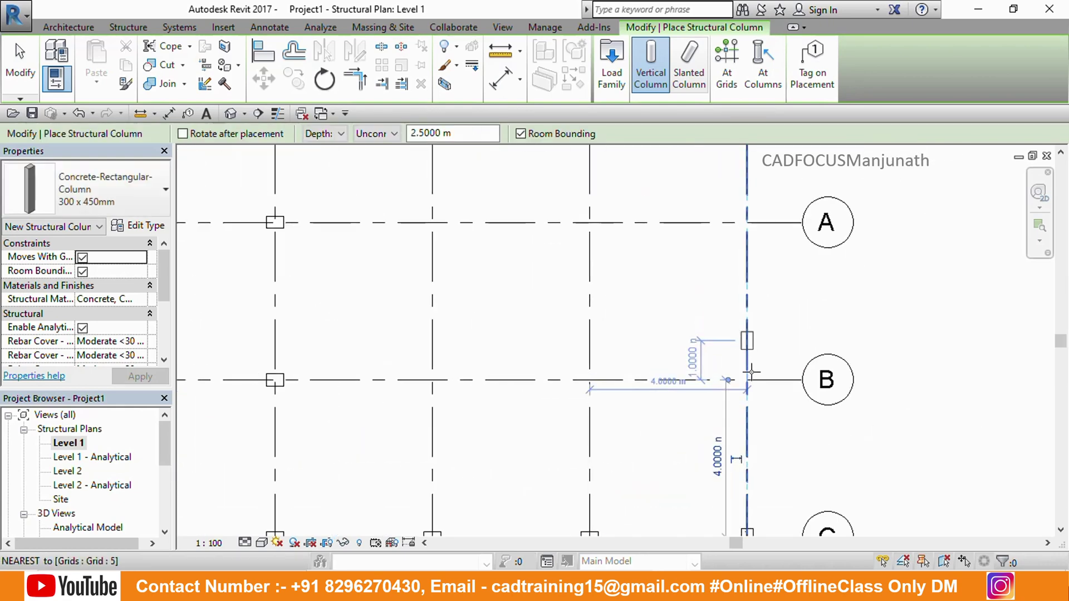
scroll(751, 373, "up", 4)
left_click(744, 388)
scroll(744, 388, "down", 5)
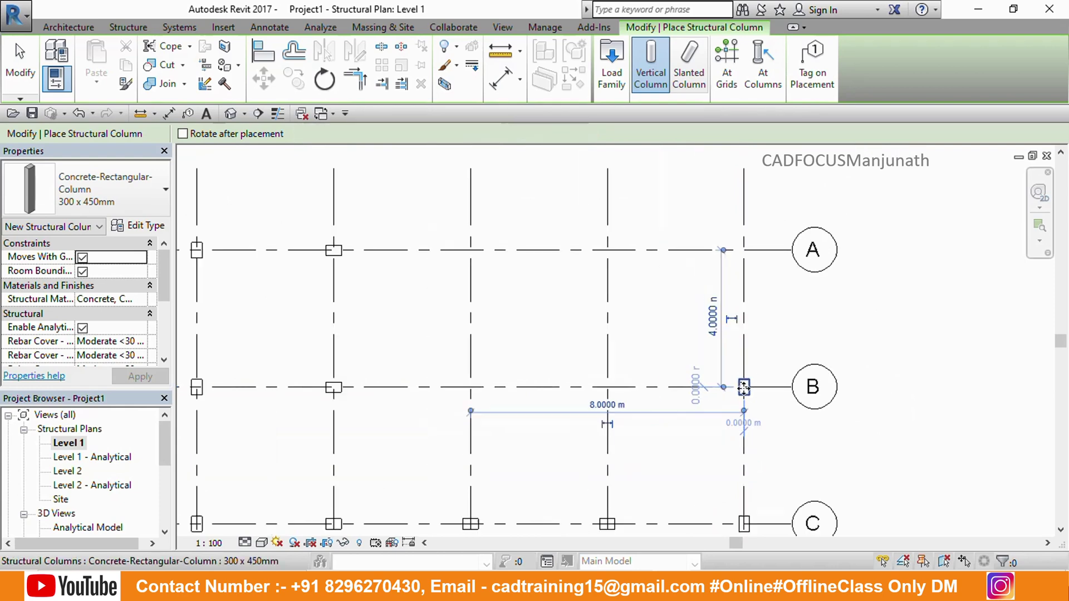
scroll(743, 248, "up", 3)
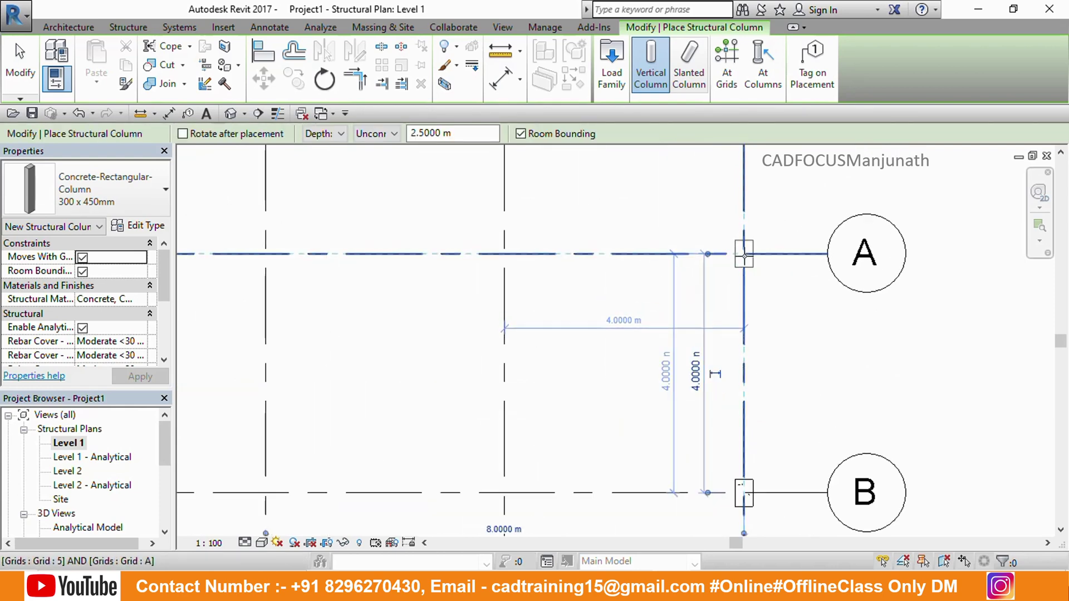
left_click(743, 254)
scroll(743, 254, "down", 3)
Step: Place columns with their long side along grid A at its intersections with grids 4 and 3
scroll(629, 251, "up", 3)
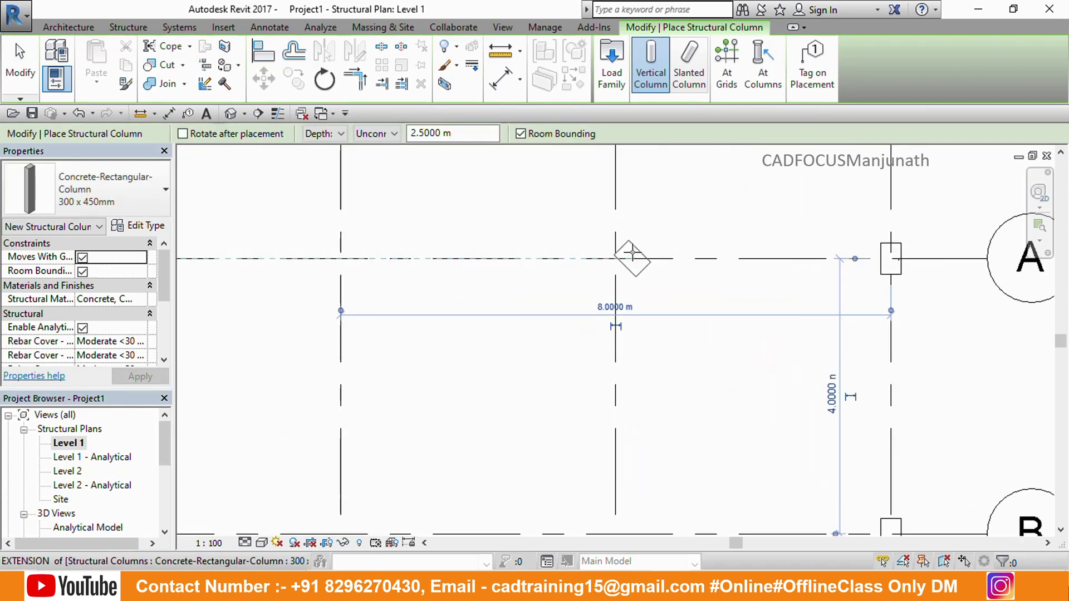
left_click(632, 252)
scroll(584, 261, "down", 3)
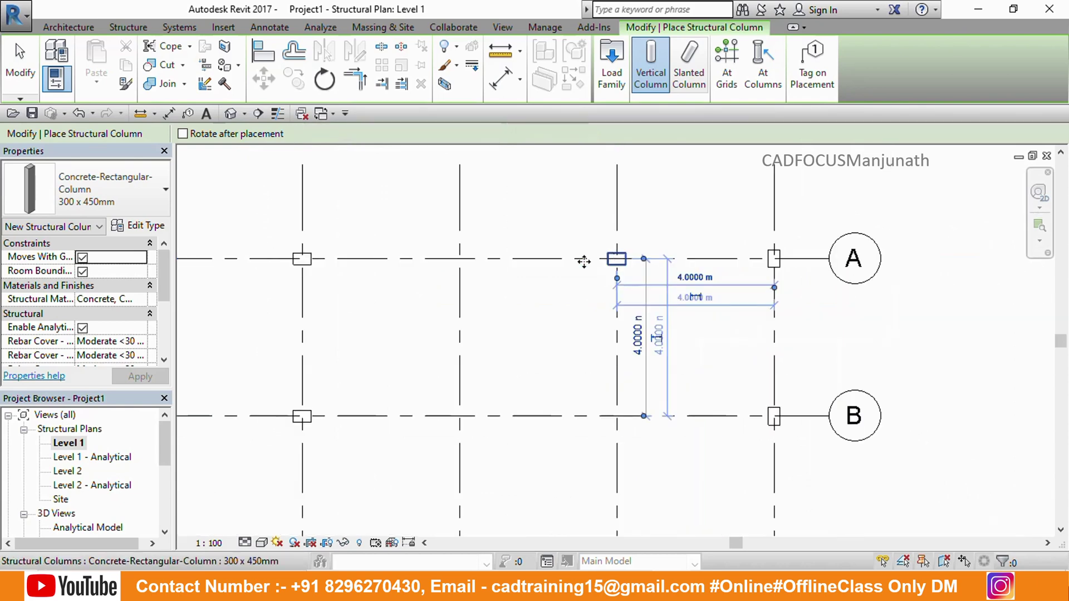
scroll(460, 258, "up", 2)
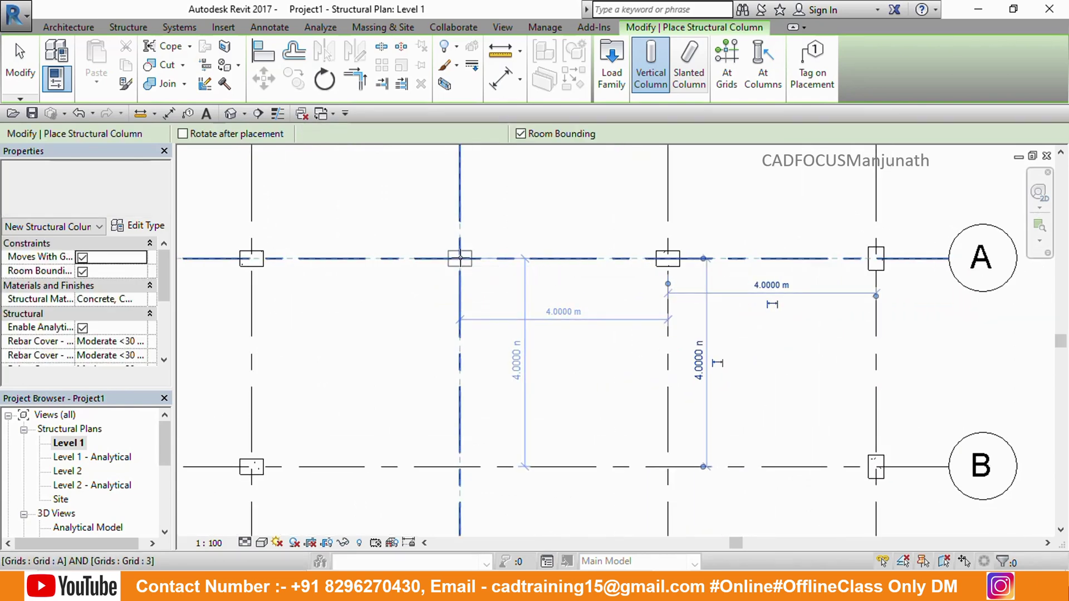
left_click(460, 258)
scroll(584, 430, "down", 3)
Step: Place columns on grid B at its intersections with grids 3 and 4, and end column placement
scroll(451, 363, "up", 3)
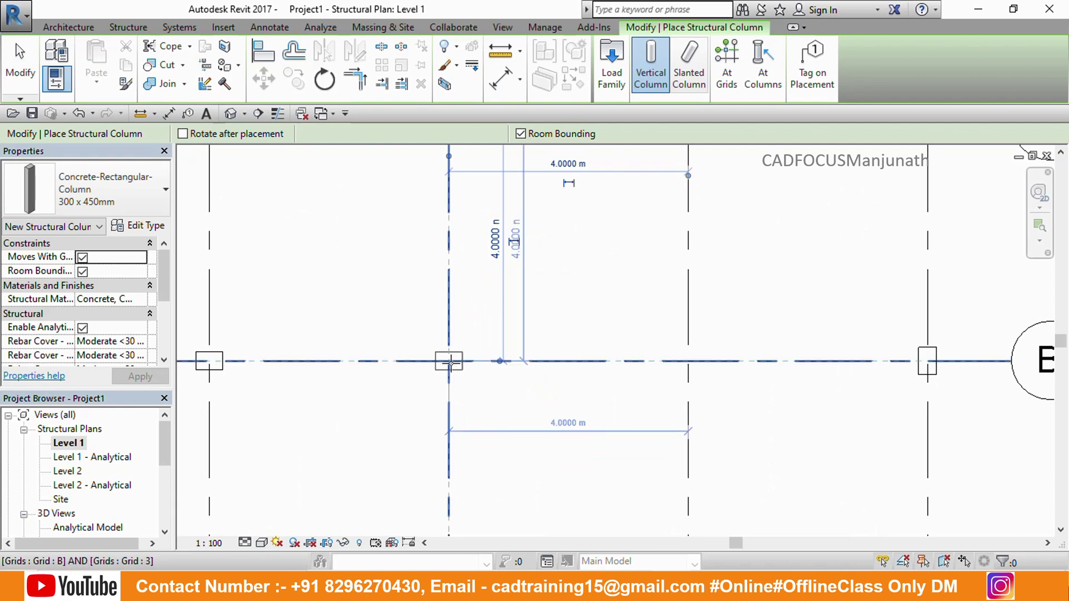
left_click(451, 363)
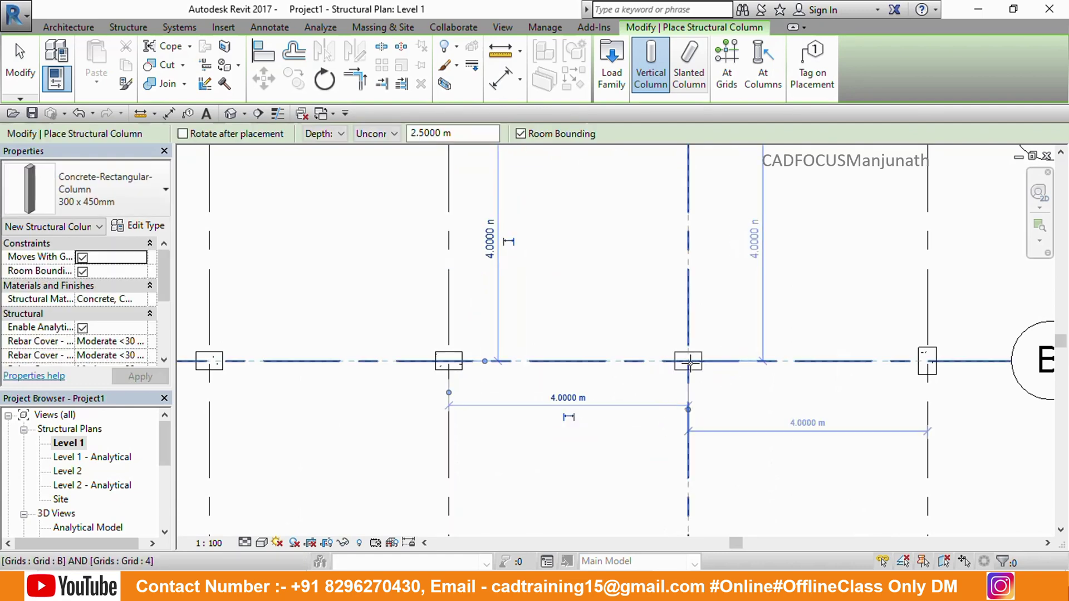
left_click(690, 363)
scroll(640, 365, "down", 3)
middle_click_drag(658, 389, 613, 412)
key("Escape")
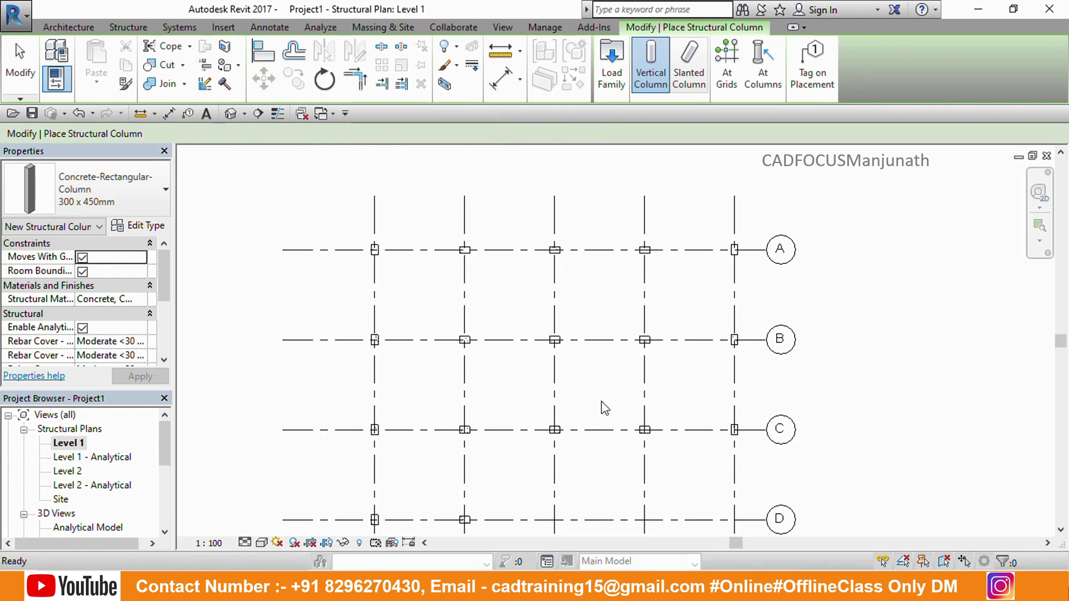
key("Escape")
middle_click_drag(586, 476, 566, 457)
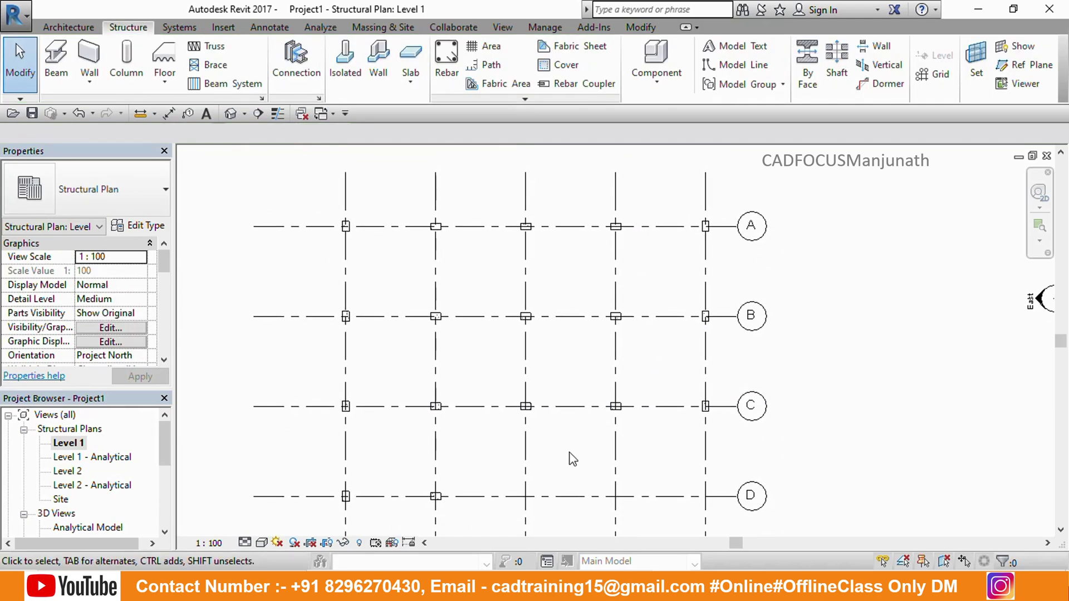
Step: Open the default 3D view and inspect the placed columns and their orientations
left_click(231, 114)
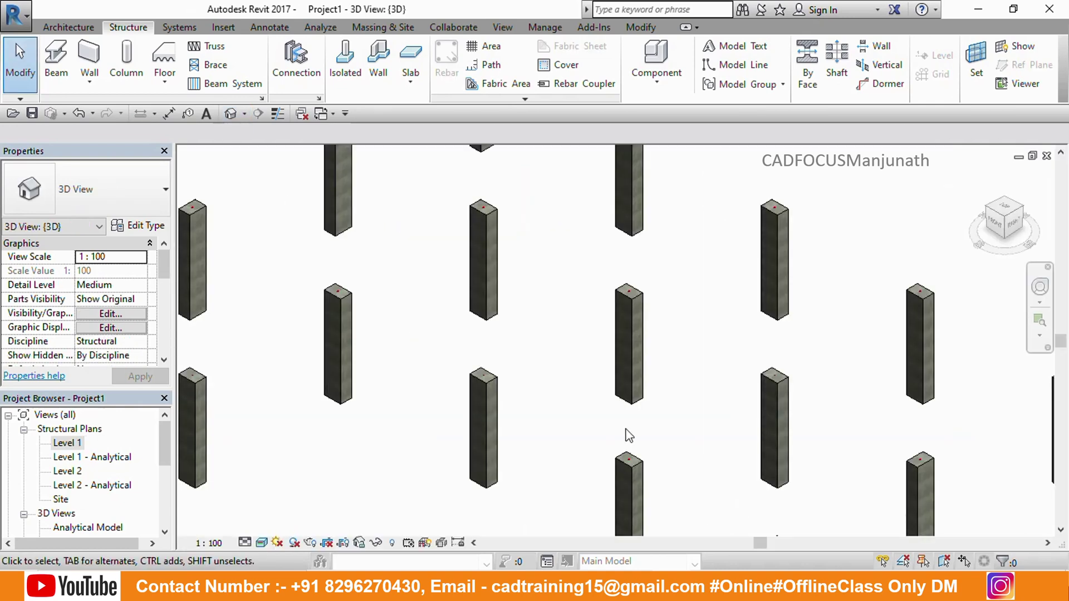
scroll(625, 434, "down", 3)
middle_click_drag(584, 488, 609, 443)
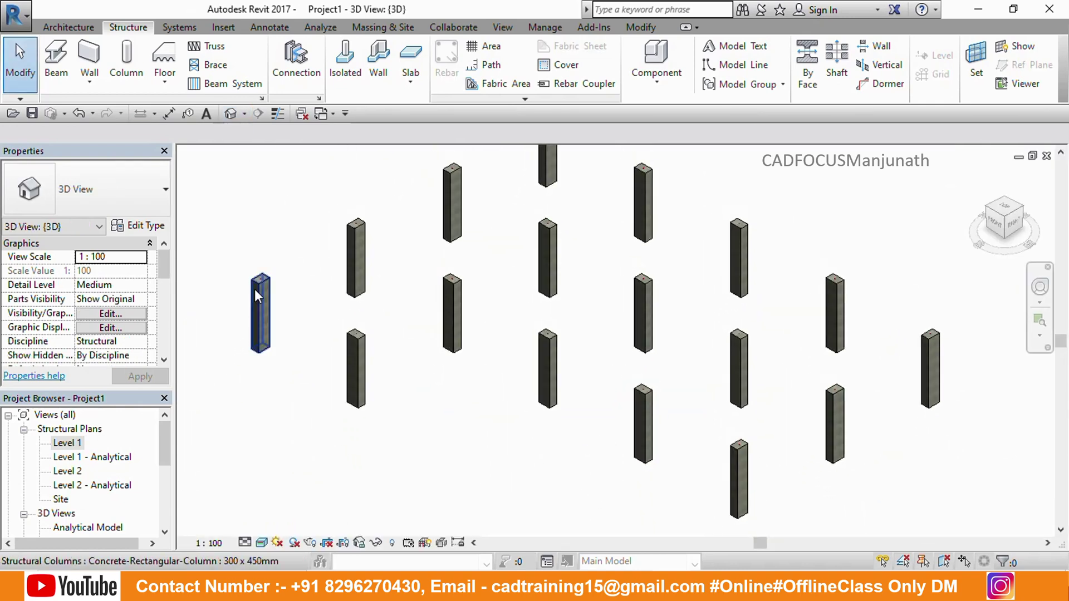
scroll(254, 285, "up", 5)
middle_click_drag(372, 367, 341, 315)
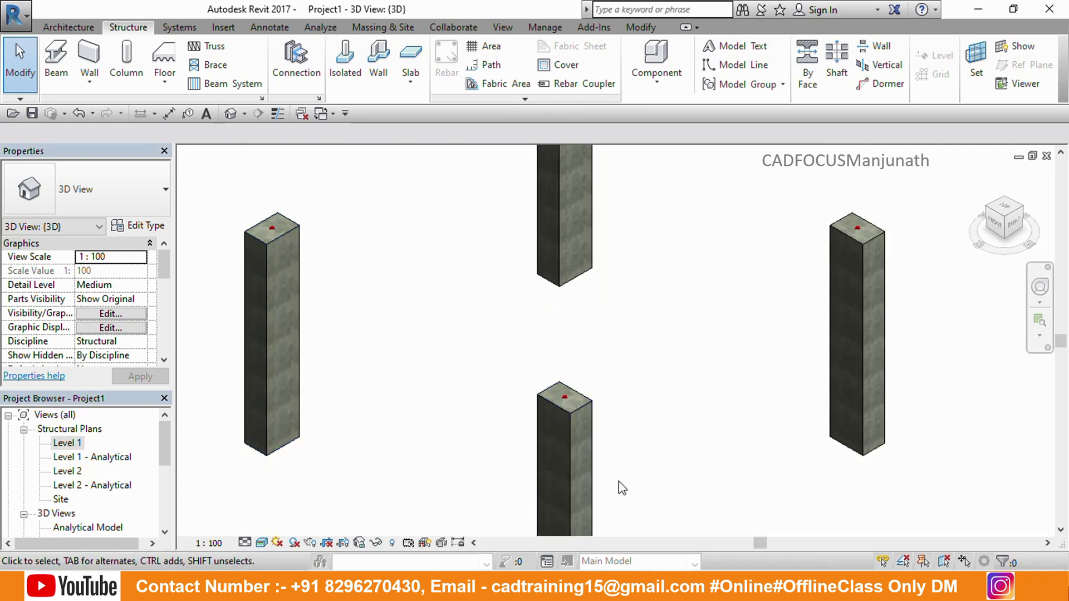
scroll(559, 428, "down", 6)
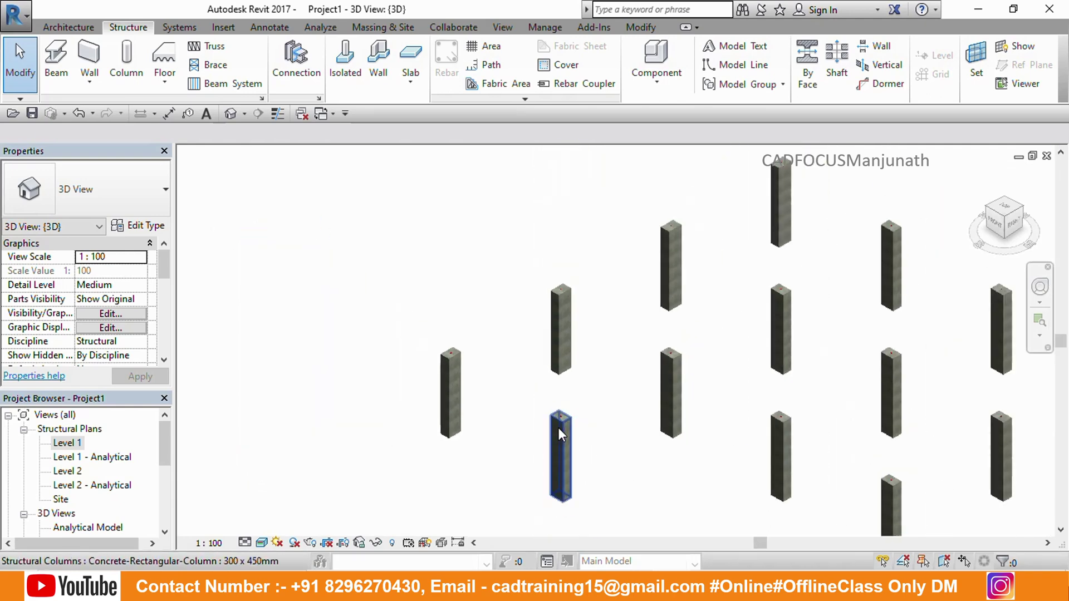
Step: Open the North elevation to check the columns against Level 1 and Level 2
left_click_drag(162, 440, 164, 482)
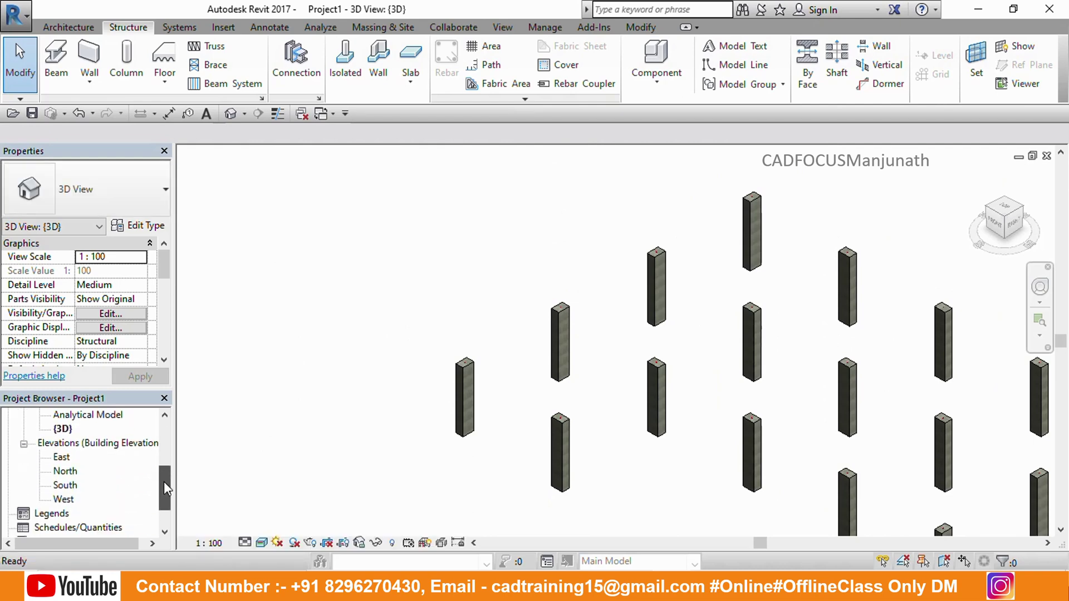
double_click(63, 486)
scroll(605, 334, "down", 5)
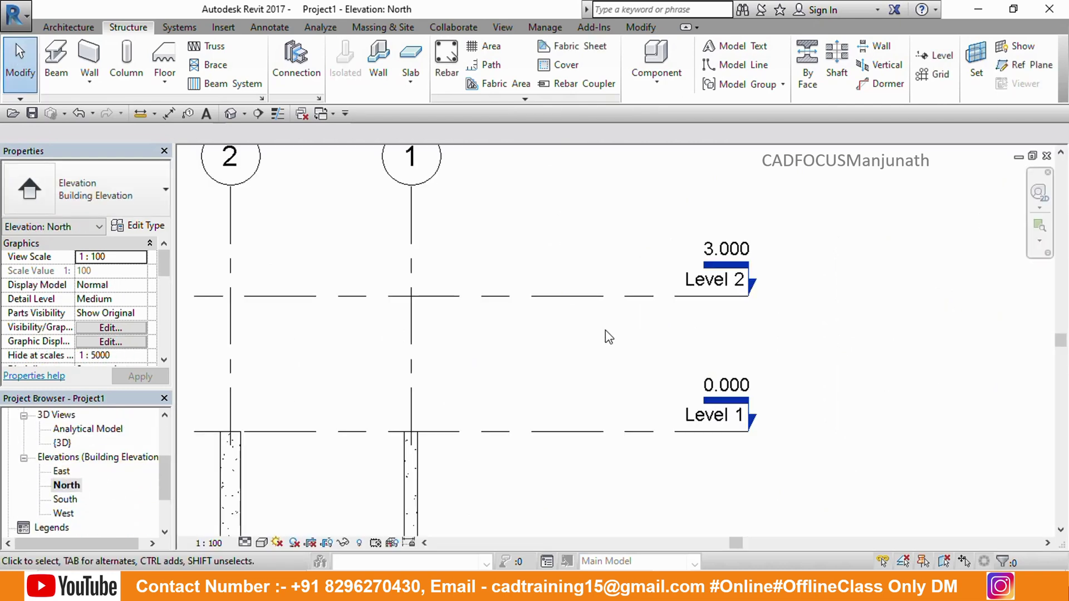
scroll(545, 349, "up", 3)
middle_click_drag(575, 332, 646, 339)
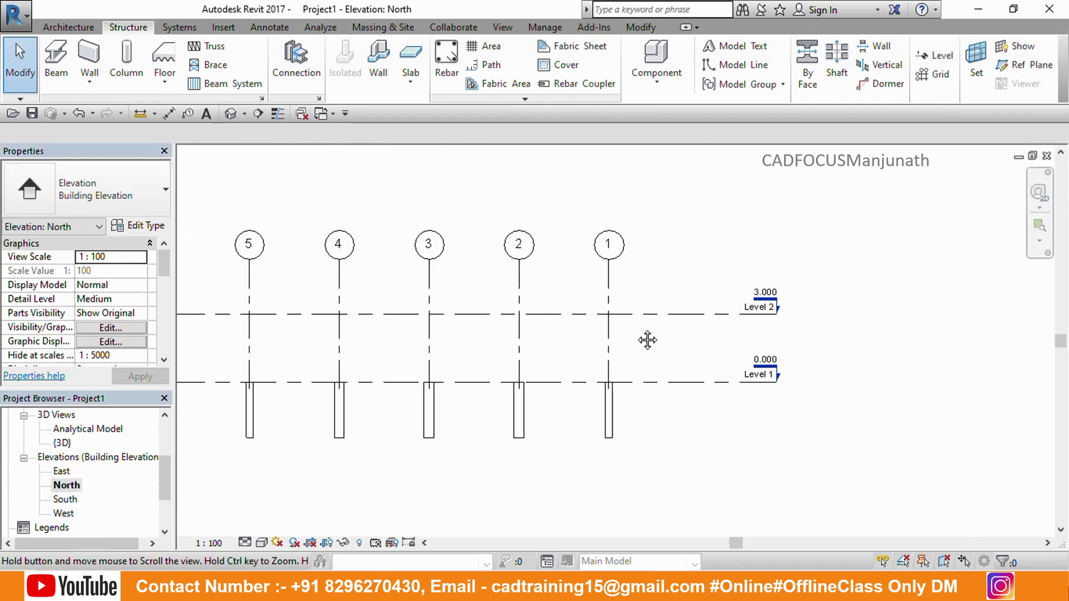
scroll(635, 338, "up", 1)
middle_click_drag(632, 408, 690, 391)
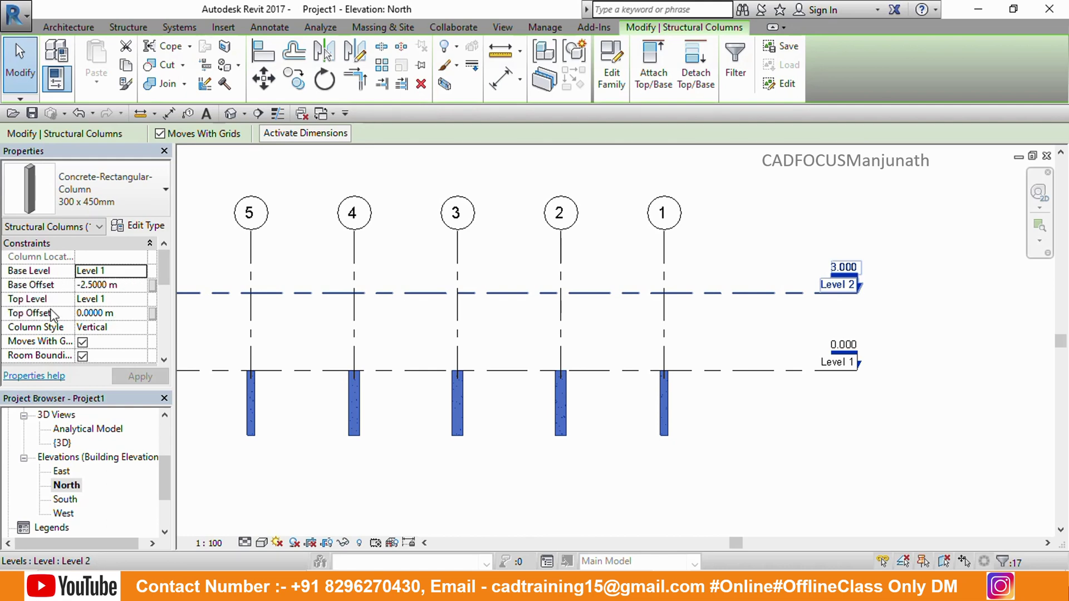
Step: For all the columns, set the top level to Level 2 and the base offset to 0 m, and clear the selection
left_click(139, 300)
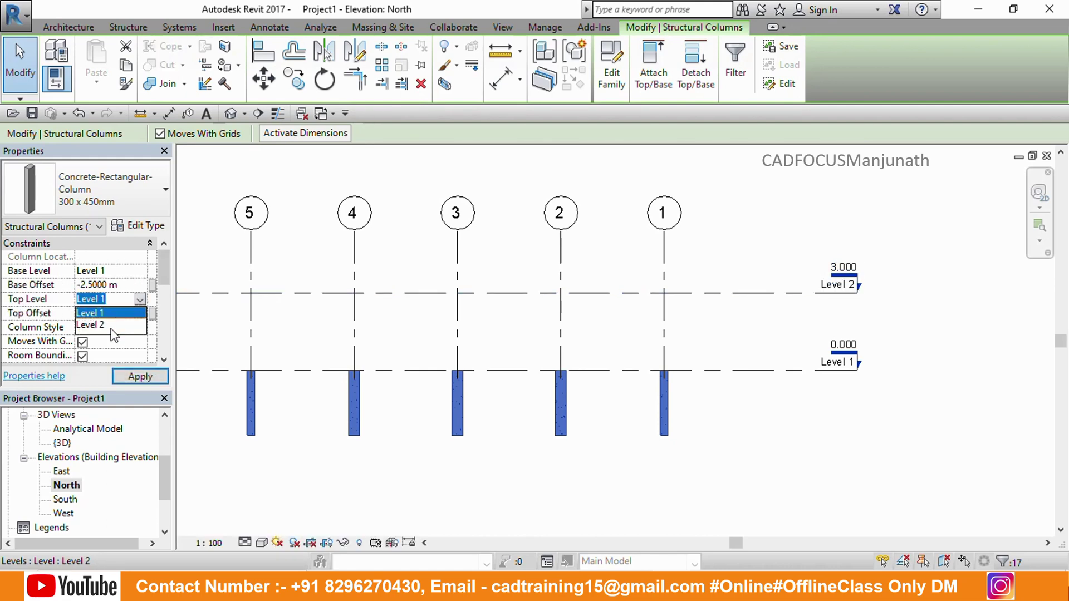
left_click(111, 326)
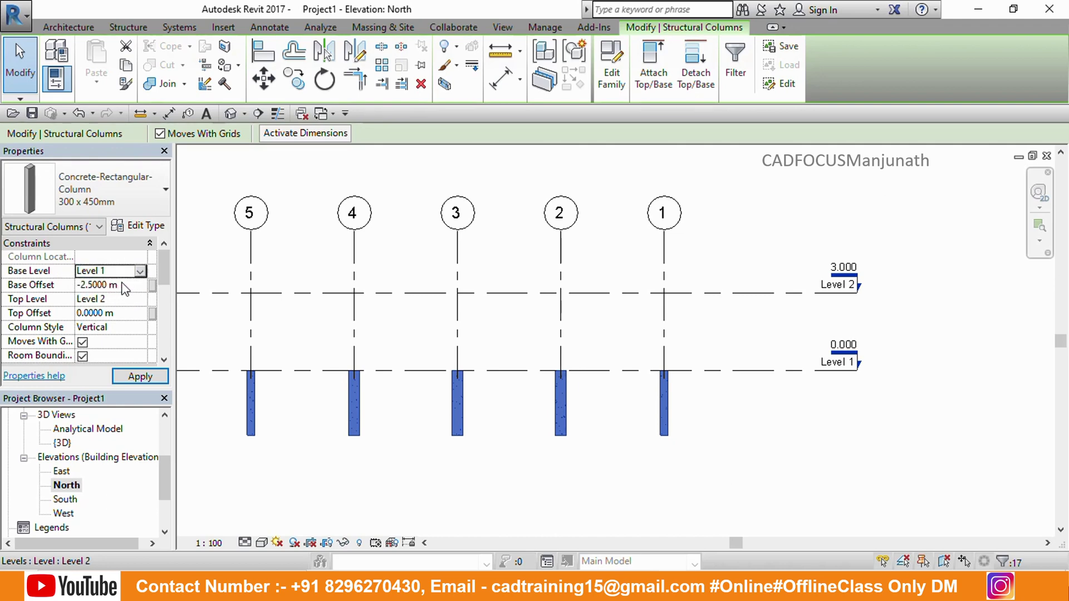
left_click(140, 377)
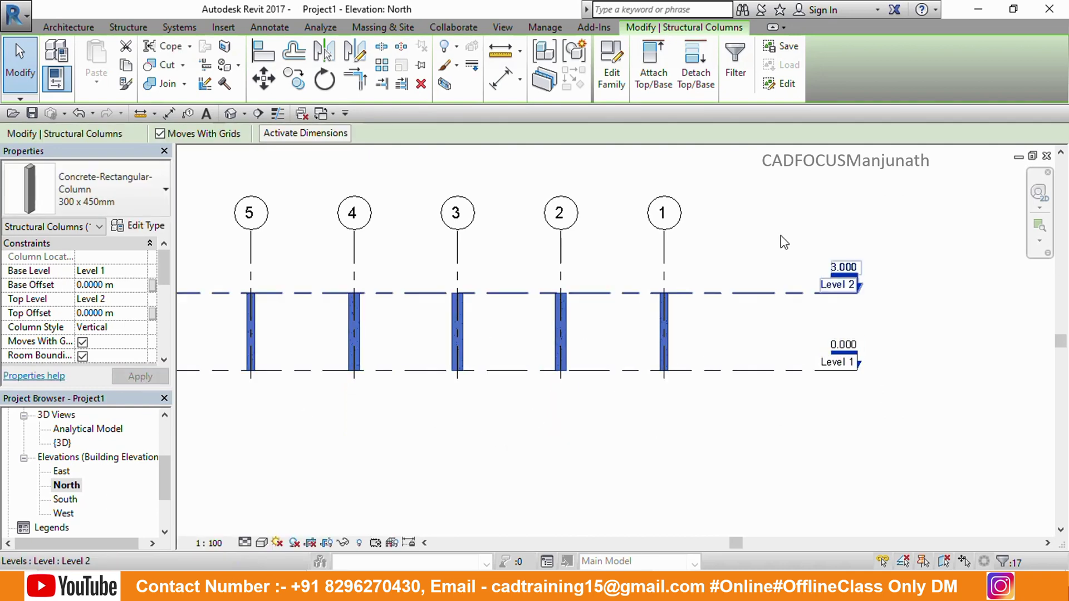
middle_click_drag(696, 351, 768, 354)
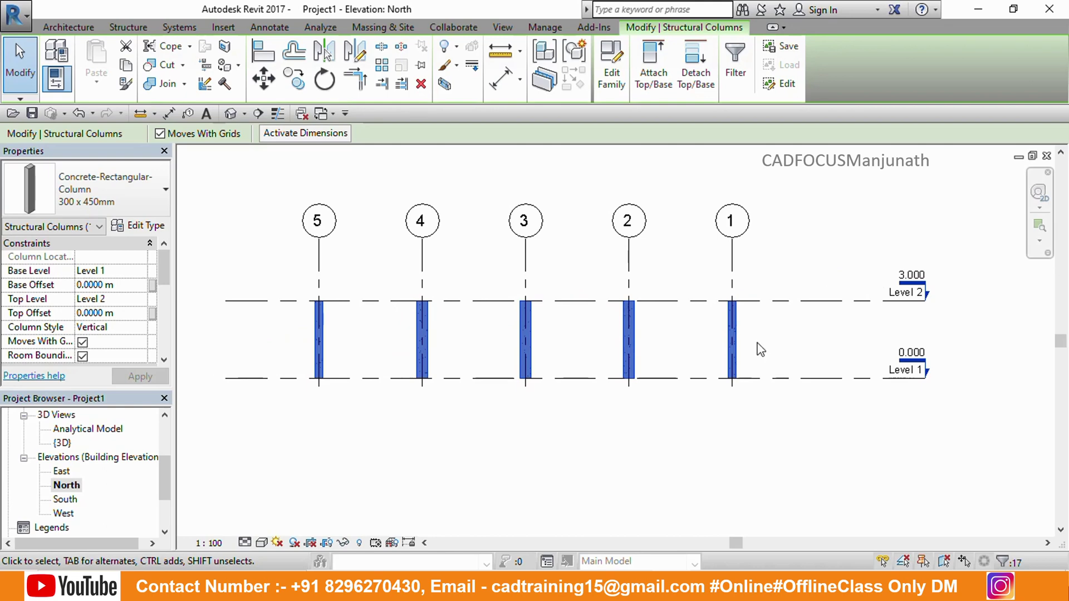
left_click(761, 350)
Step: Set the North elevation's visual style to Realistic
scroll(760, 349, "up", 2)
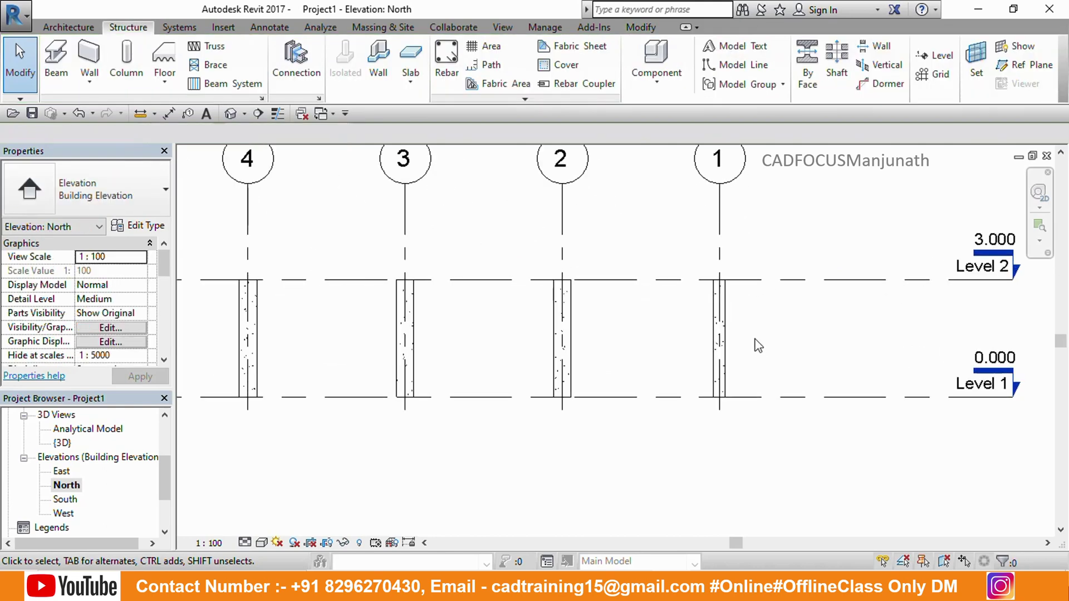
middle_click_drag(765, 350, 852, 370)
scroll(842, 363, "down", 1)
middle_click_drag(779, 369, 807, 371)
left_click(261, 543)
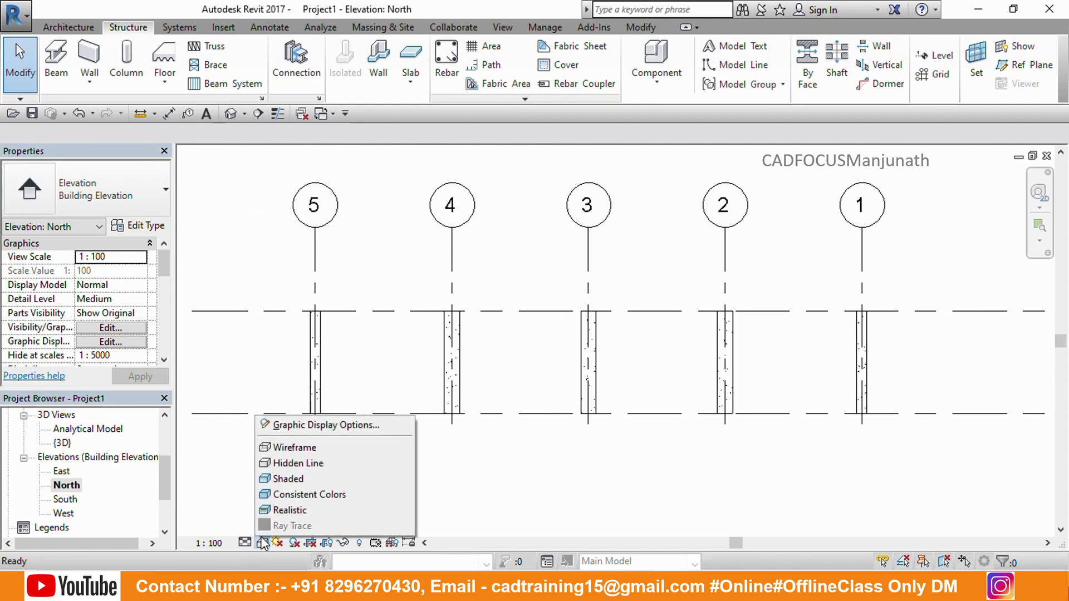
left_click(285, 507)
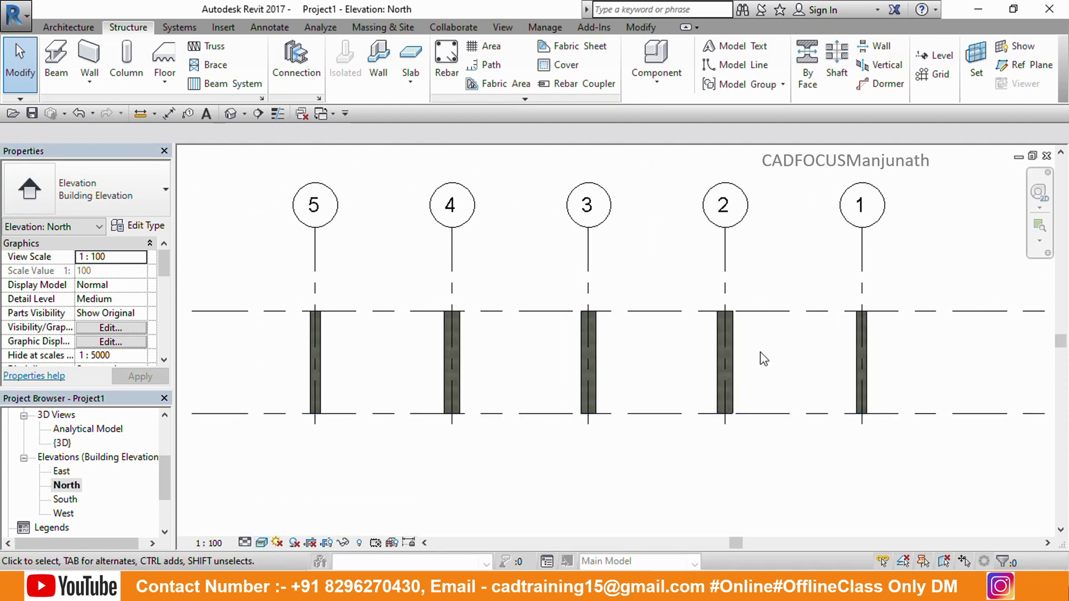
middle_click_drag(816, 391, 700, 390)
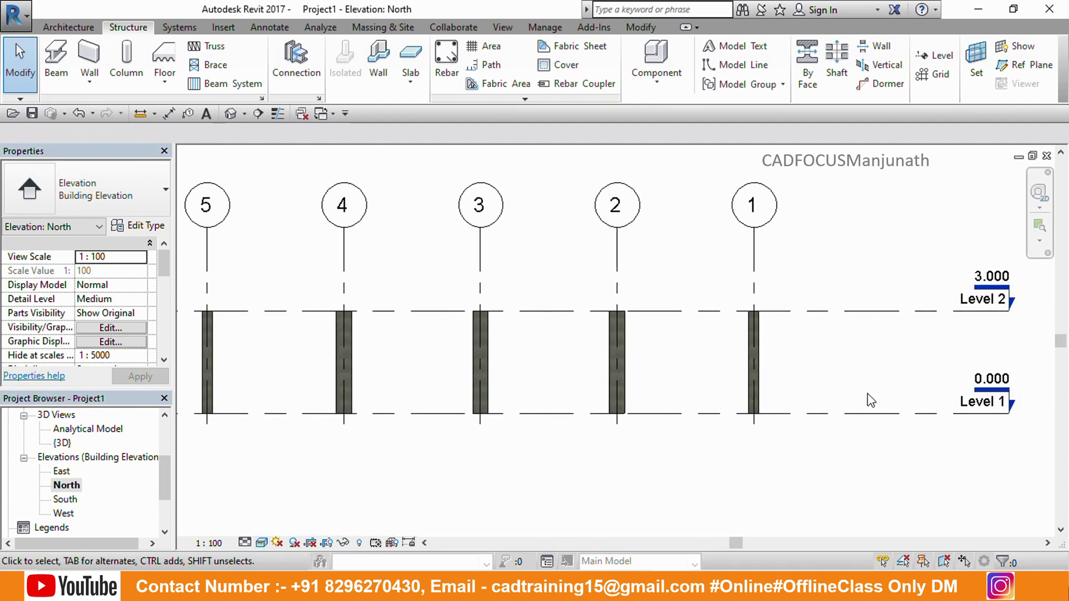
middle_click_drag(889, 391, 875, 391)
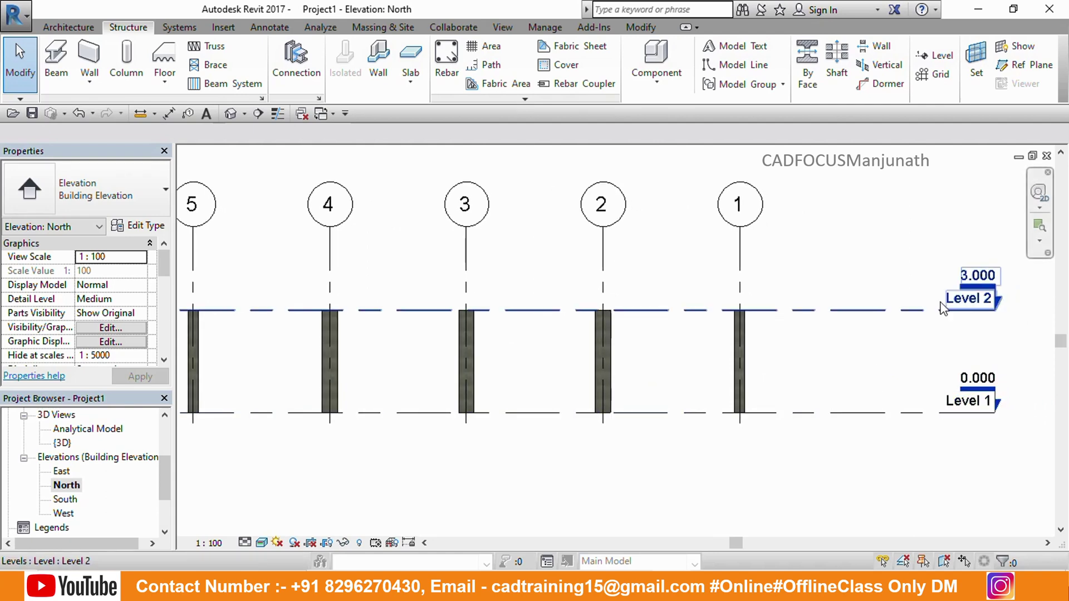
scroll(701, 390, "down", 2)
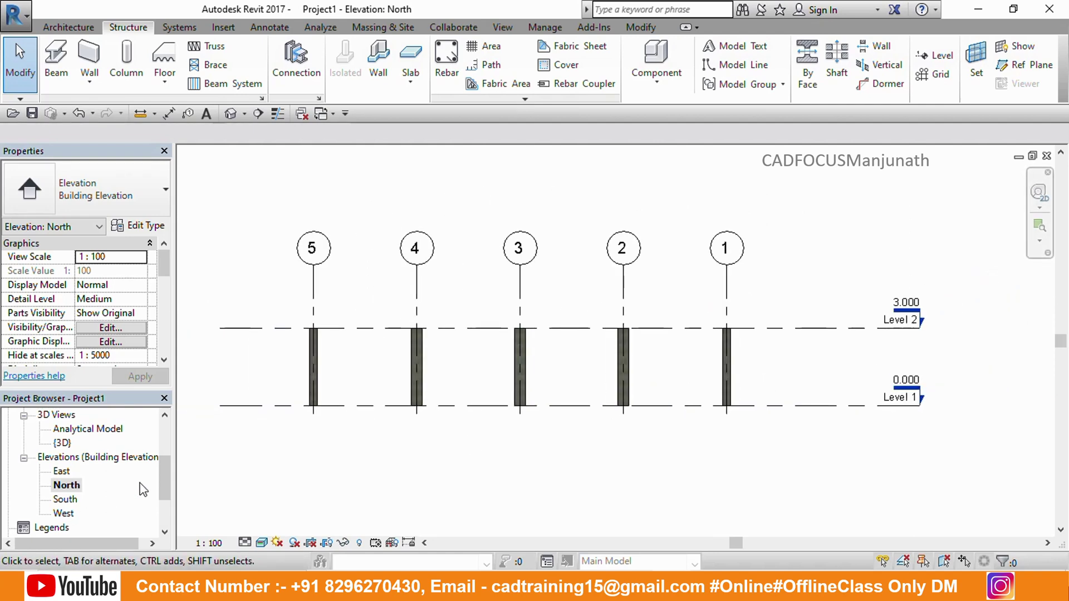
Step: Open the Level 1 structural plan and delete all the concrete columns, keeping the grid lines
left_click_drag(162, 479, 165, 443)
double_click(65, 443)
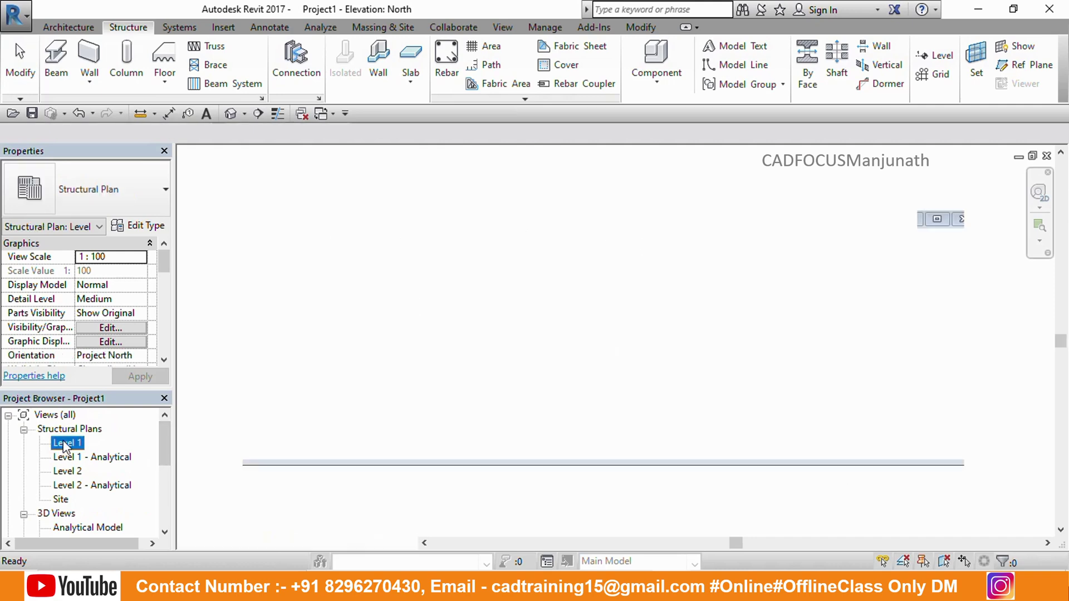
scroll(486, 379, "up", 2)
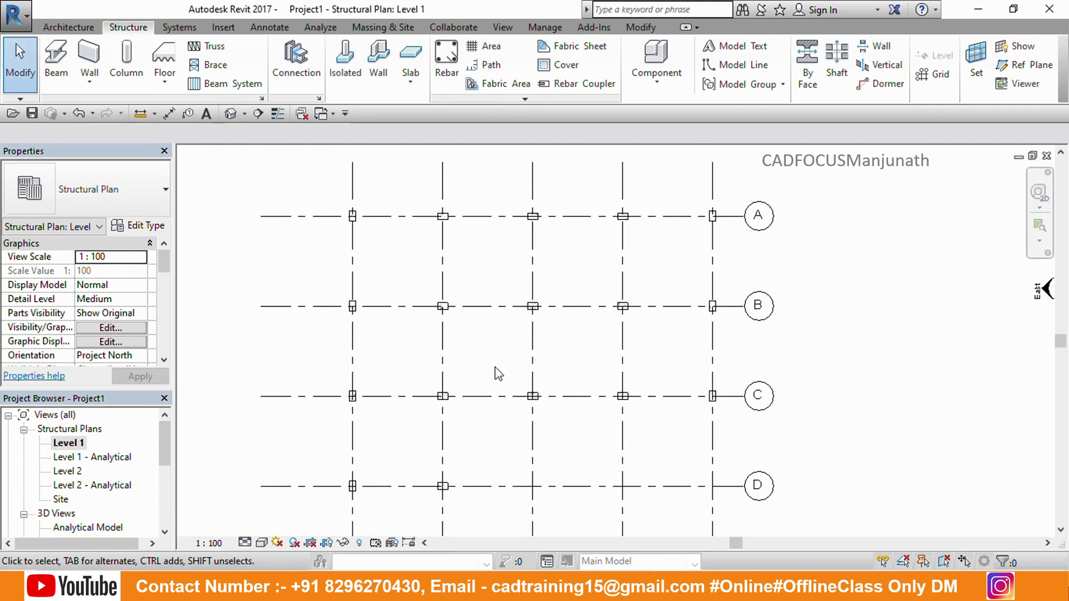
middle_click_drag(498, 373, 524, 373)
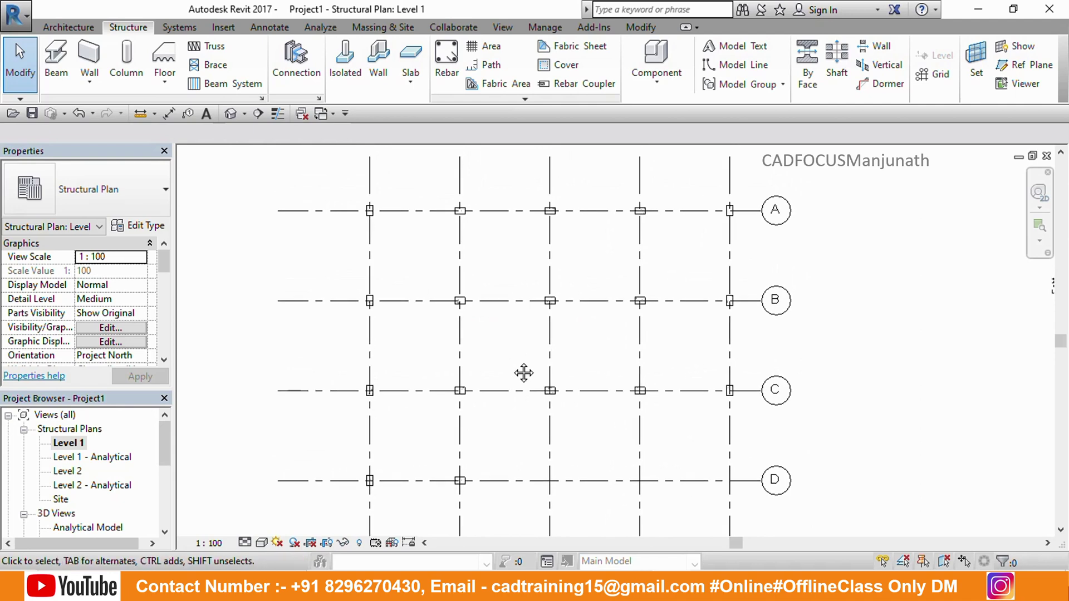
left_click_drag(342, 181, 746, 508)
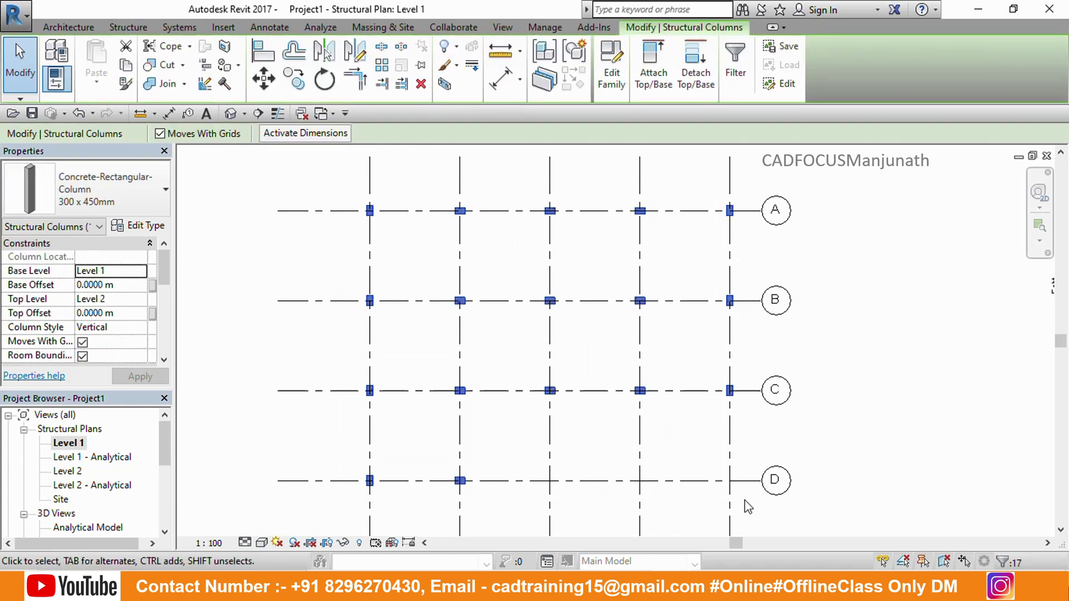
key("Delete")
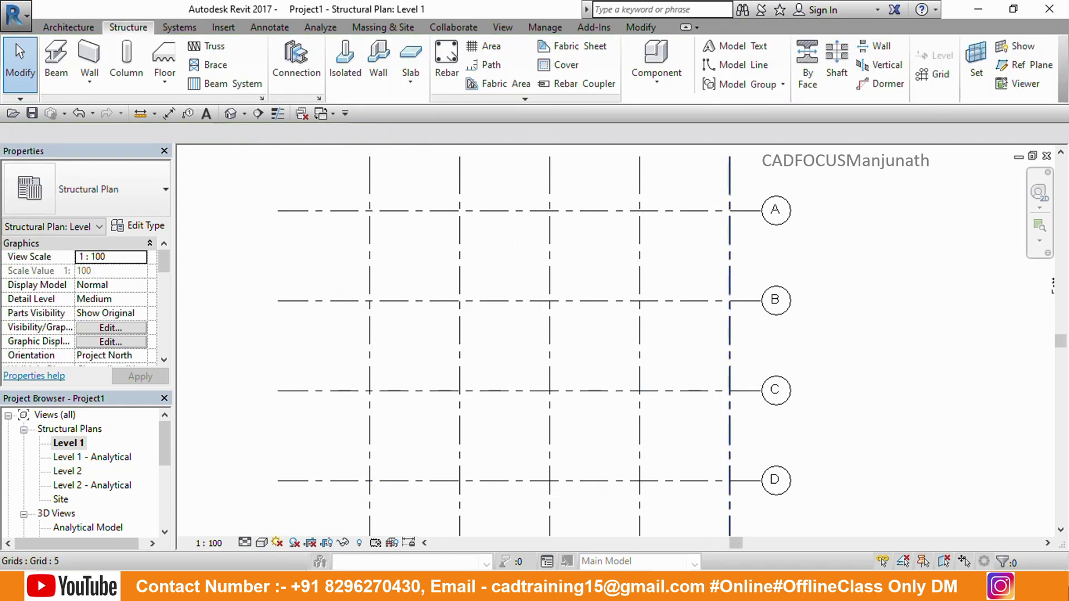
left_click_drag(730, 583, 628, 410)
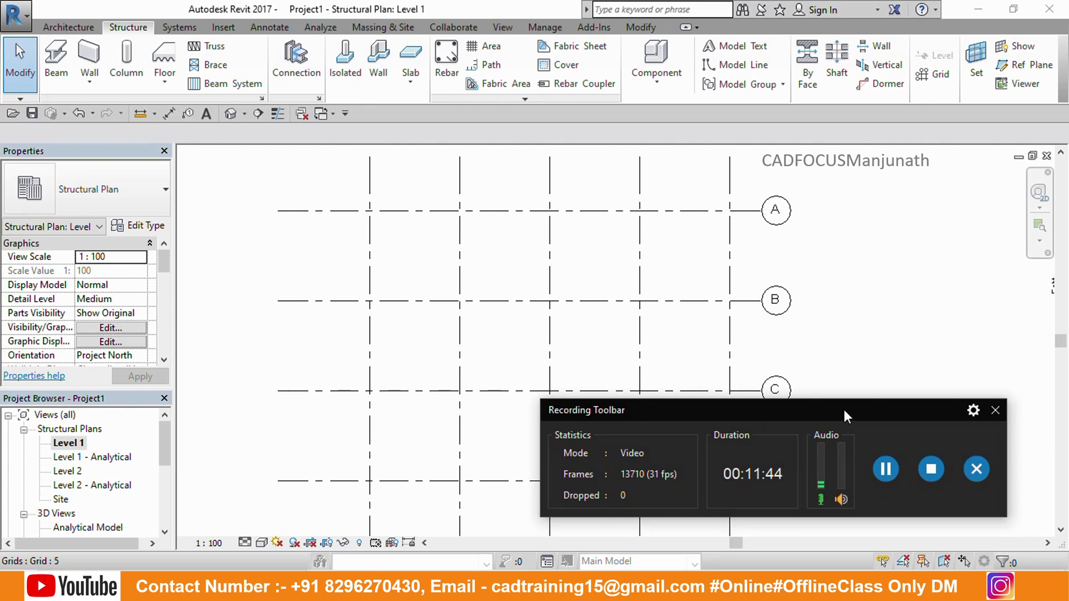
left_click_drag(844, 411, 929, 588)
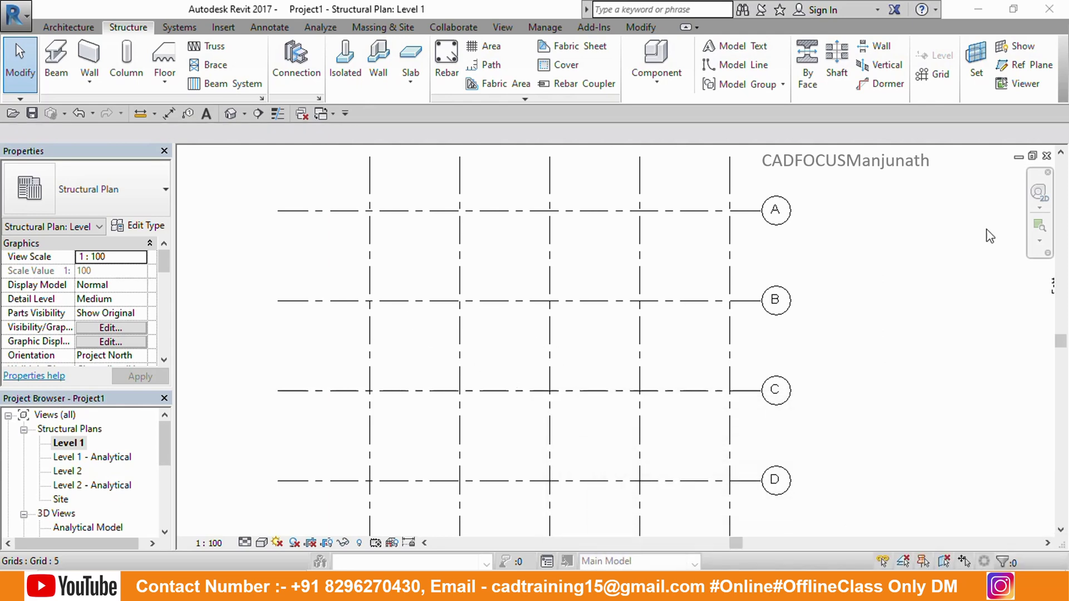
Step: Place vertical B Column ISMB300 structural columns along grid A at its intersections with the first four vertical grids
left_click(126, 59)
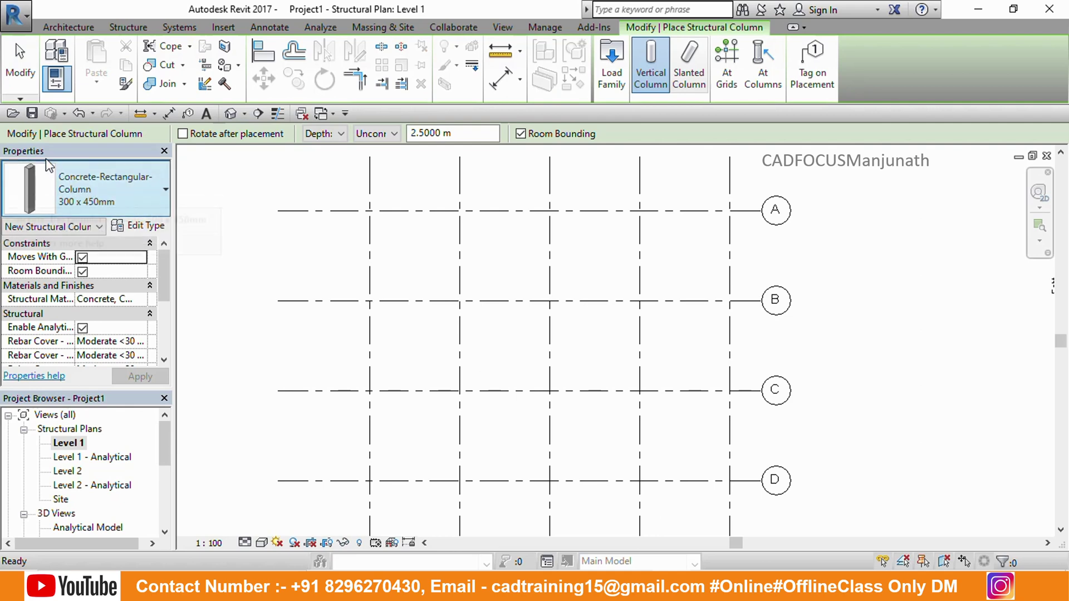
left_click(99, 192)
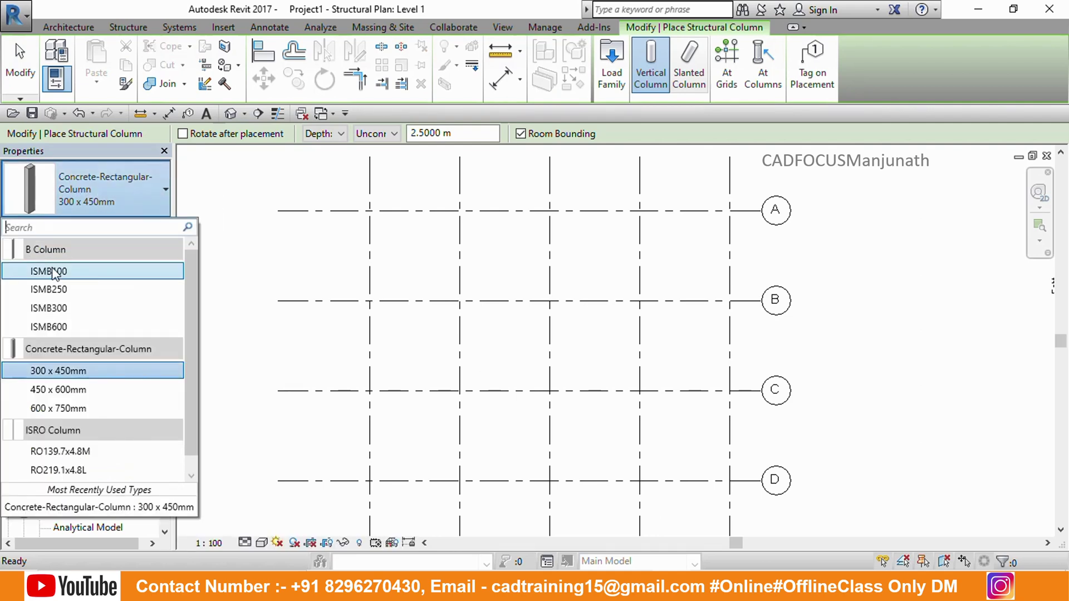
mouse_move(57, 277)
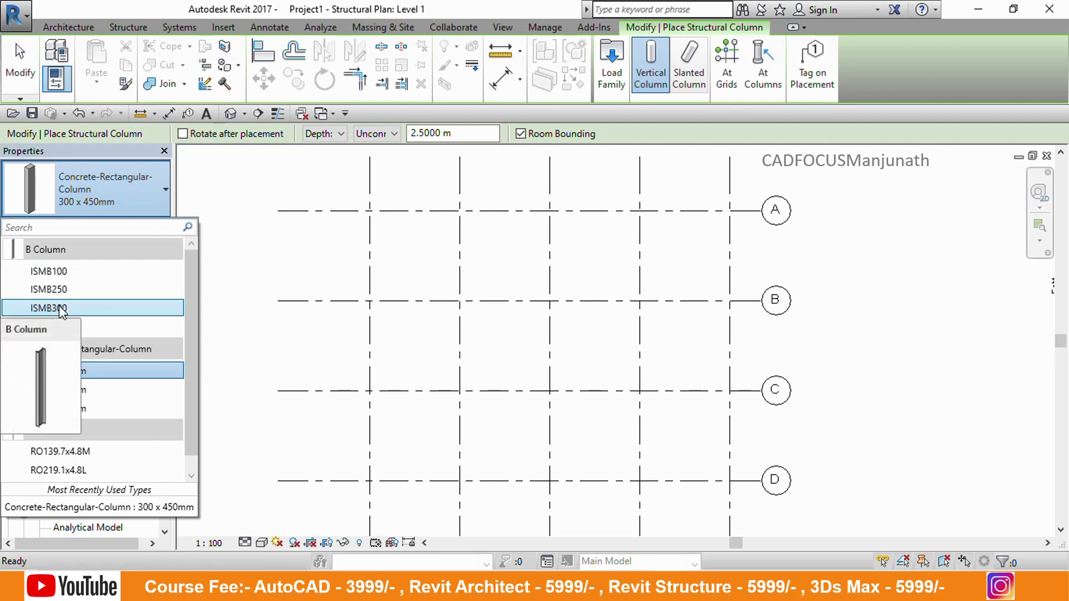
left_click(60, 308)
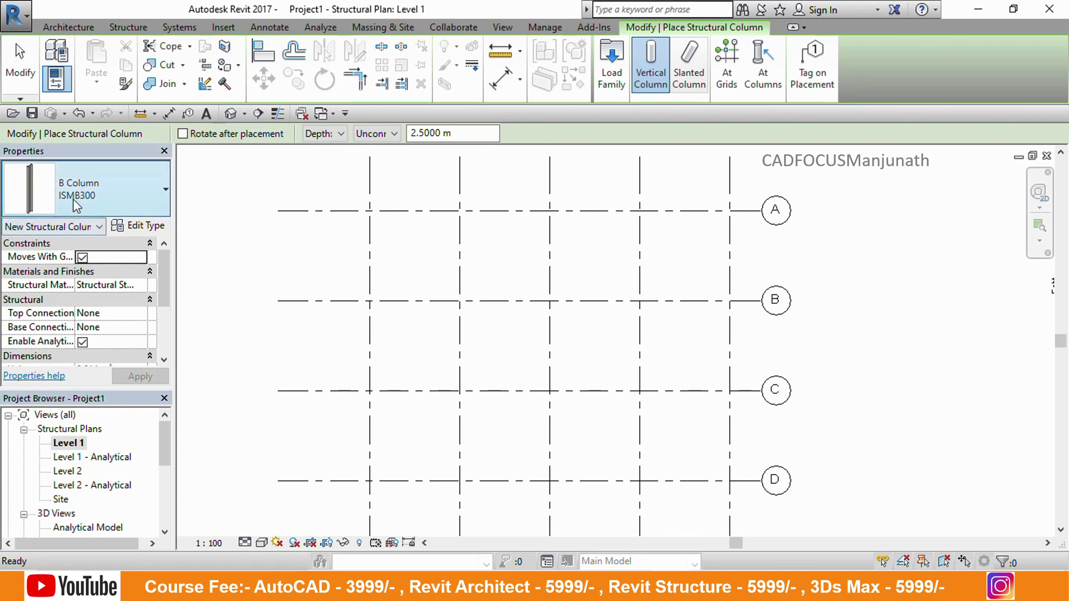
scroll(370, 210, "up", 7)
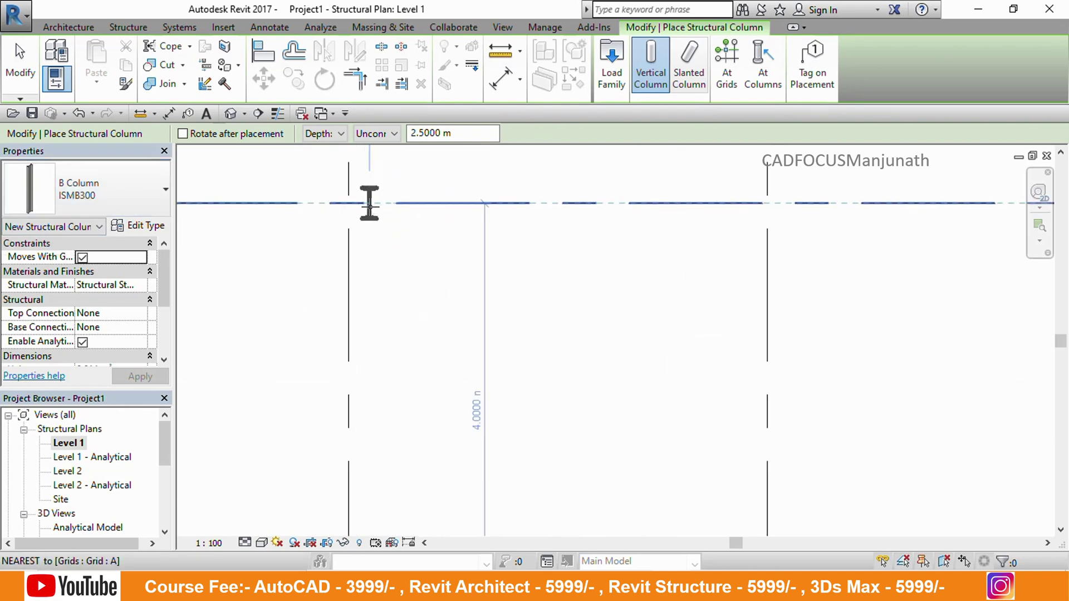
left_click(348, 203)
scroll(348, 203, "down", 3)
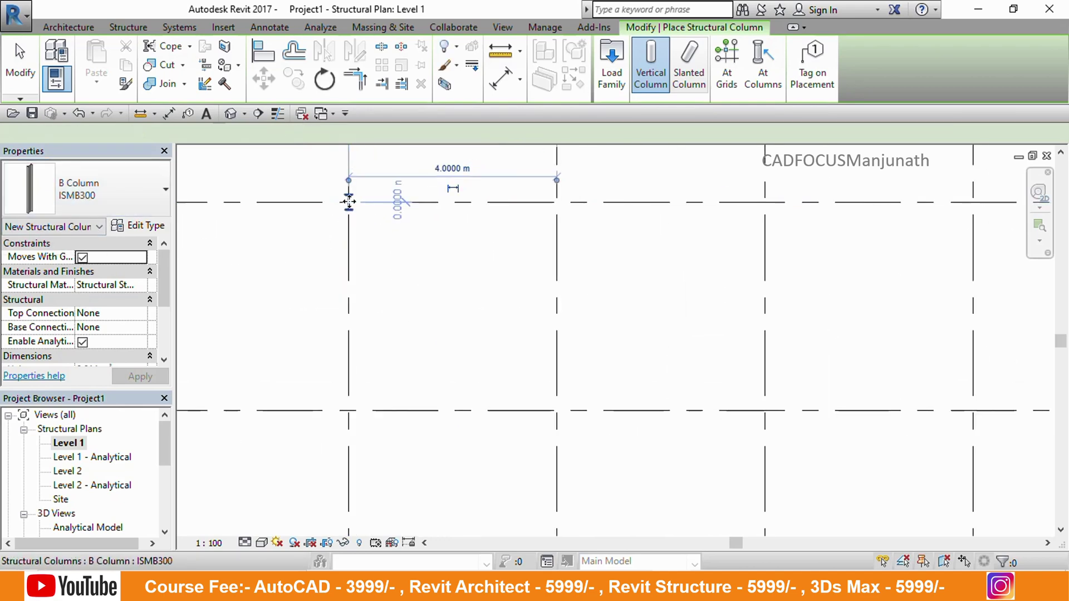
left_click(597, 215)
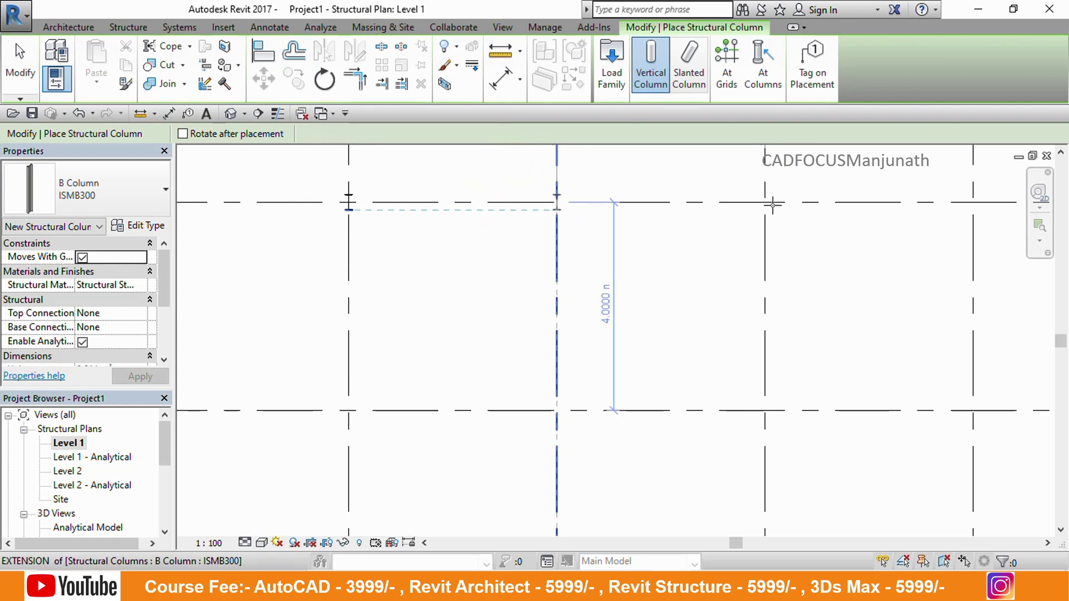
left_click(848, 234)
scroll(866, 251, "up", 1)
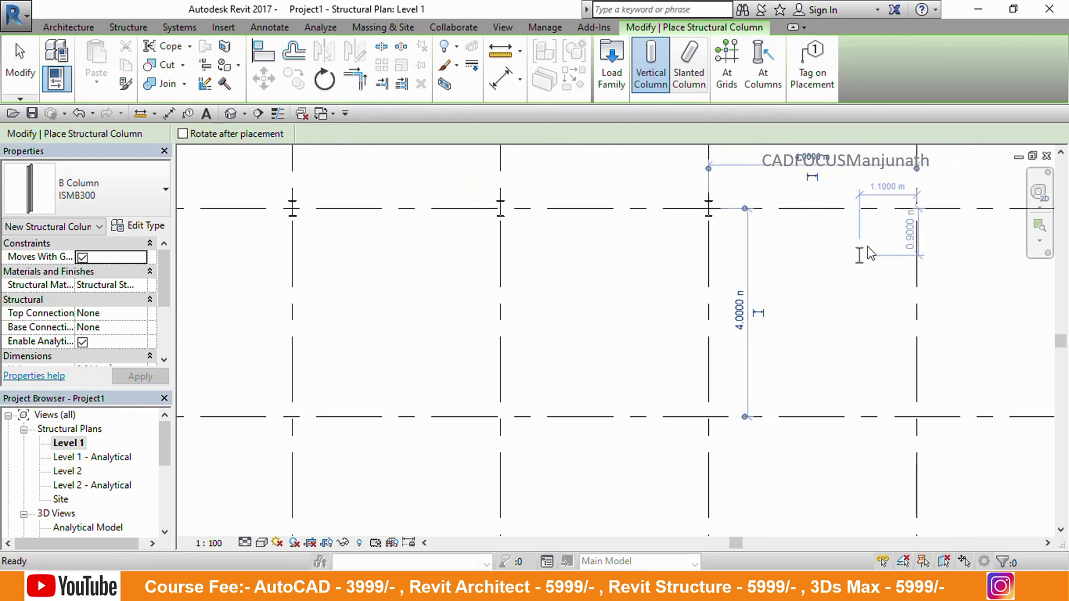
Step: Place ISMB300 columns with the same orientation along grid B at its intersections with the first four vertical grids
scroll(836, 263, "down", 2)
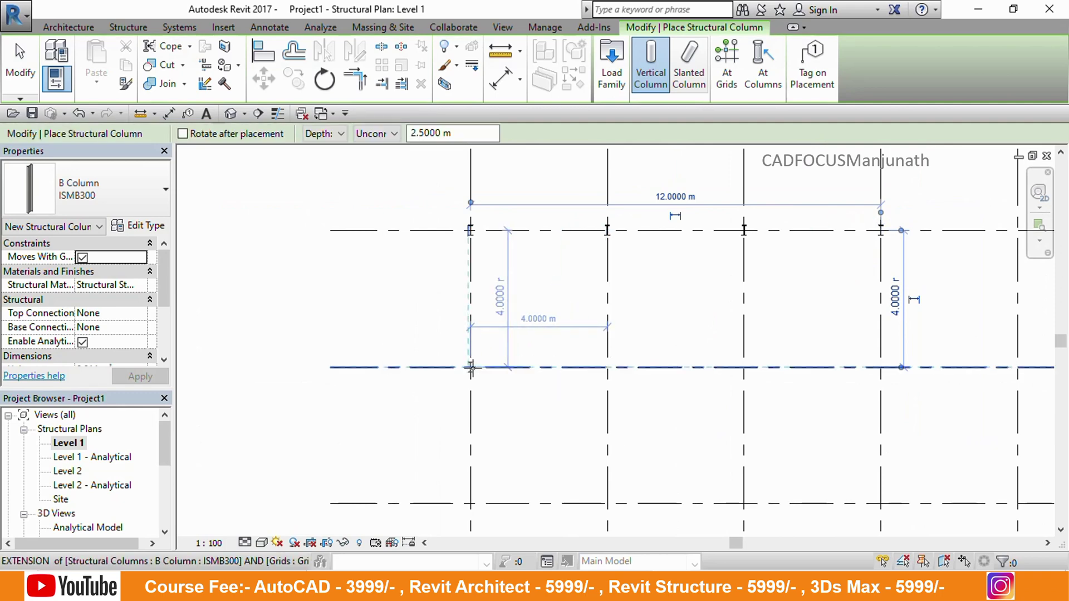
scroll(470, 368, "up", 2)
scroll(615, 371, "down", 2)
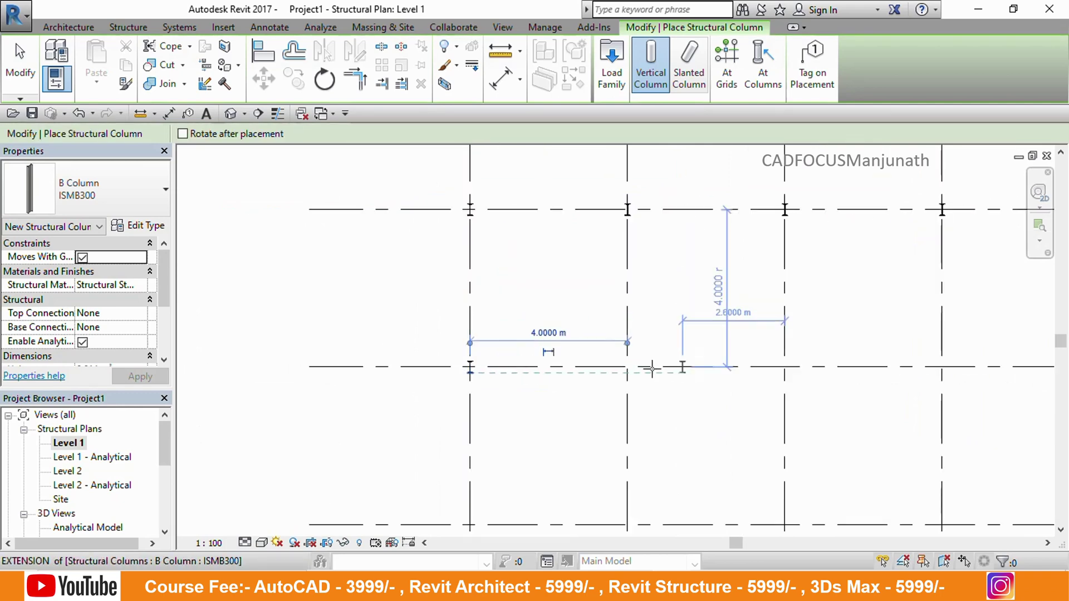
left_click(627, 367)
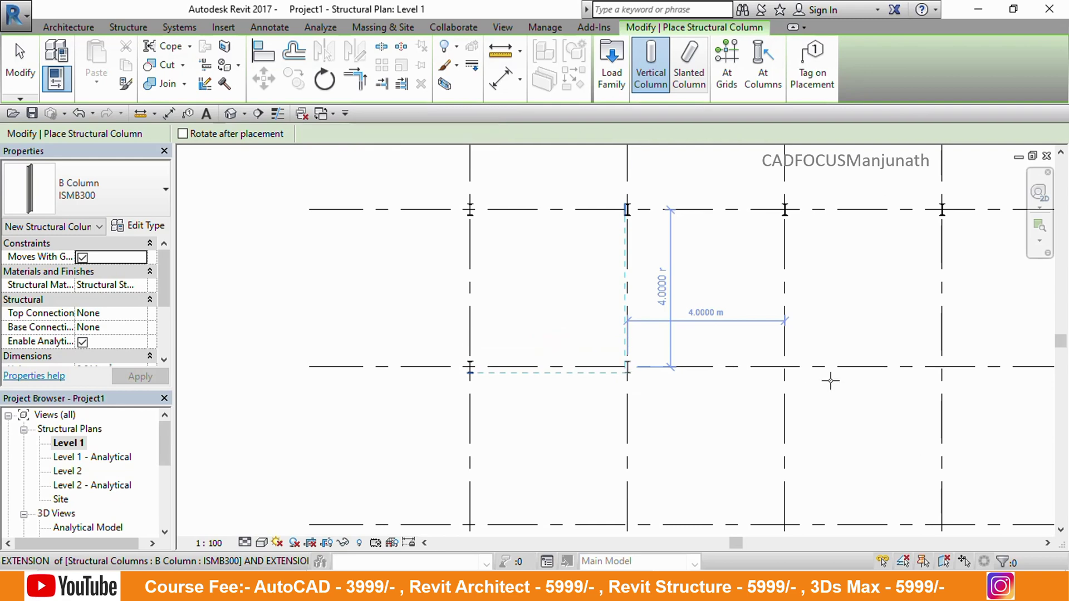
left_click(785, 367)
middle_click_drag(886, 392, 745, 394)
left_click(803, 366)
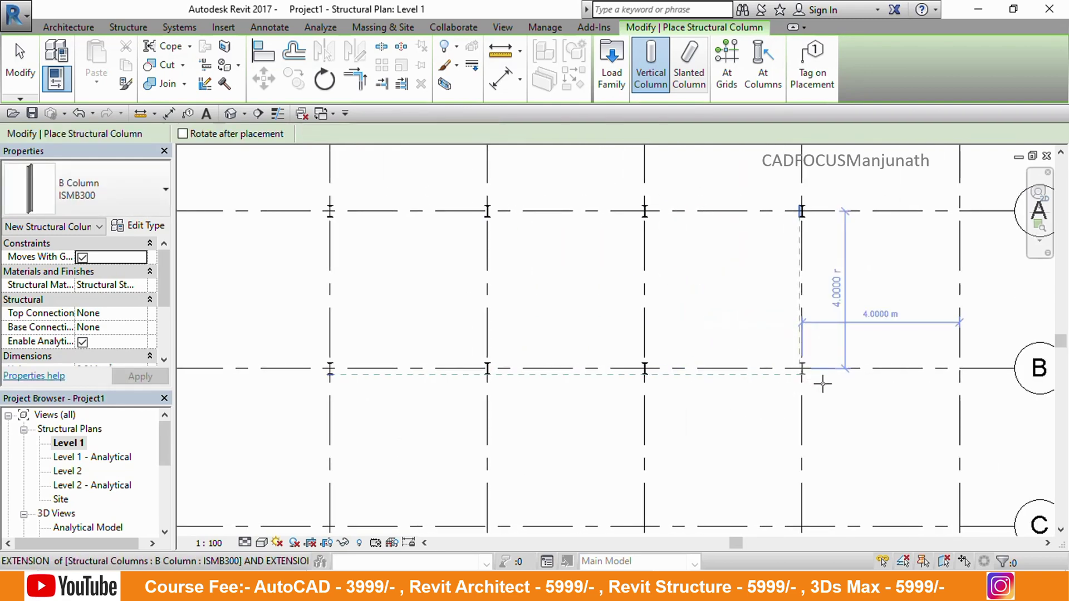
Step: Turn the ISMB300 column 90° and place it on grid C at the fourth and third vertical grids
scroll(824, 383, "down", 2)
middle_click_drag(780, 445, 715, 389)
scroll(748, 395, "up", 1)
scroll(735, 386, "up", 1)
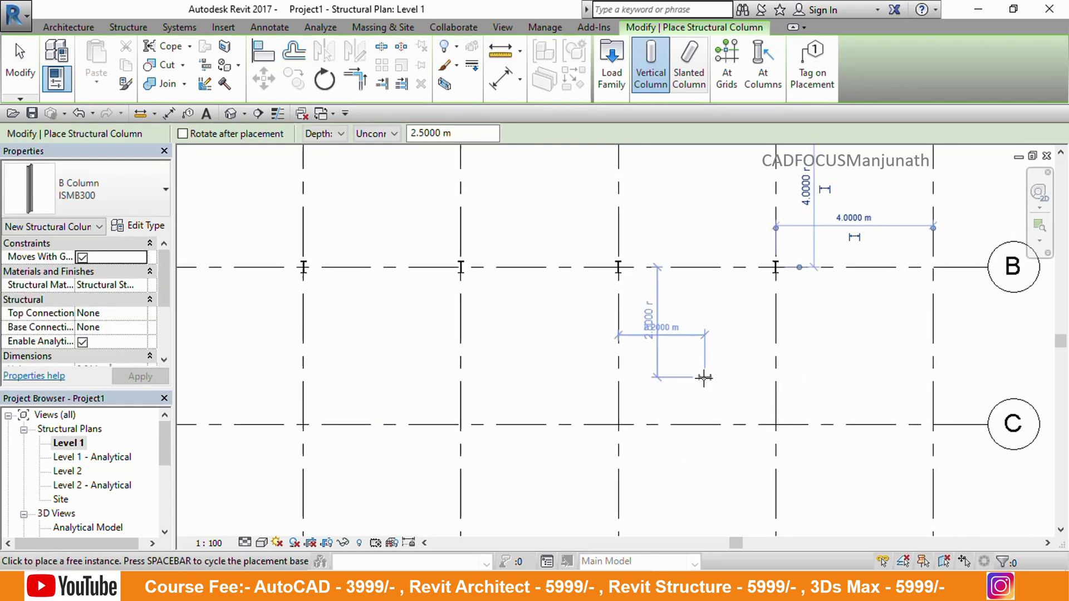
scroll(777, 426, "up", 5)
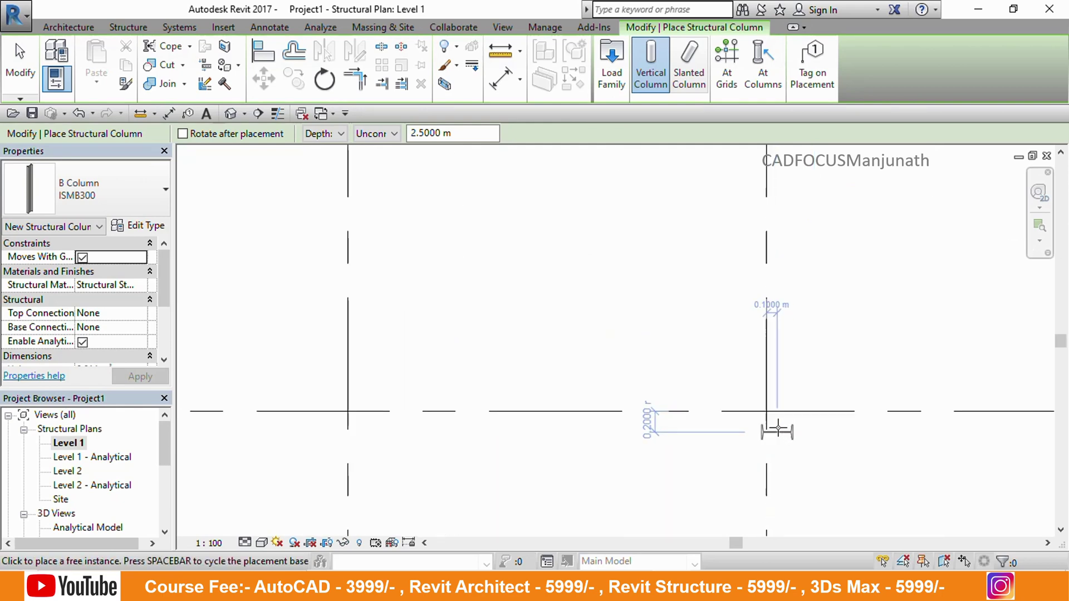
left_click(765, 409)
scroll(765, 409, "down", 3)
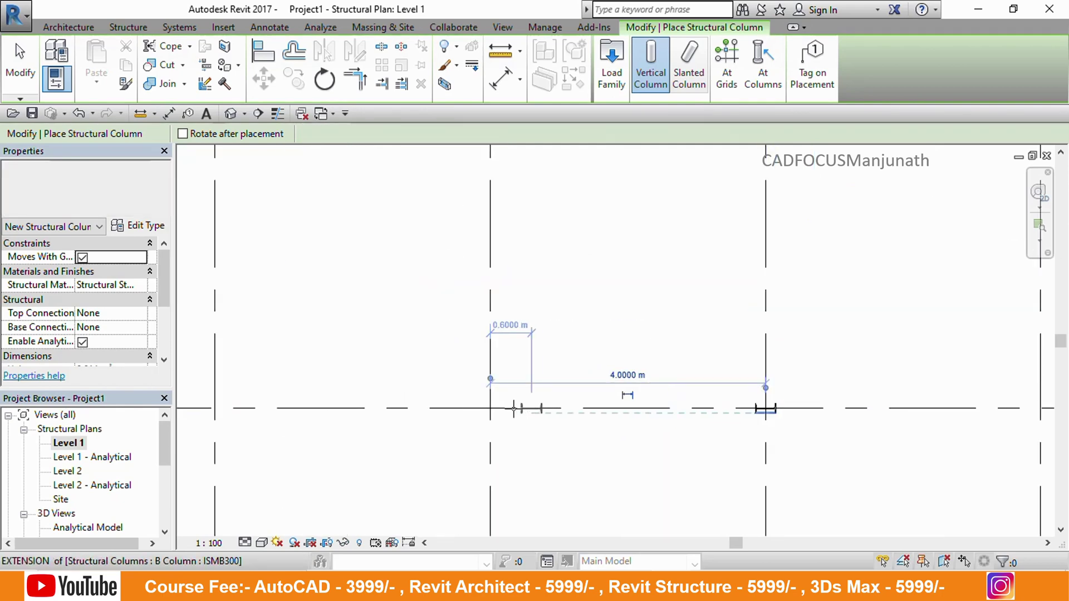
middle_click_drag(427, 447, 696, 450)
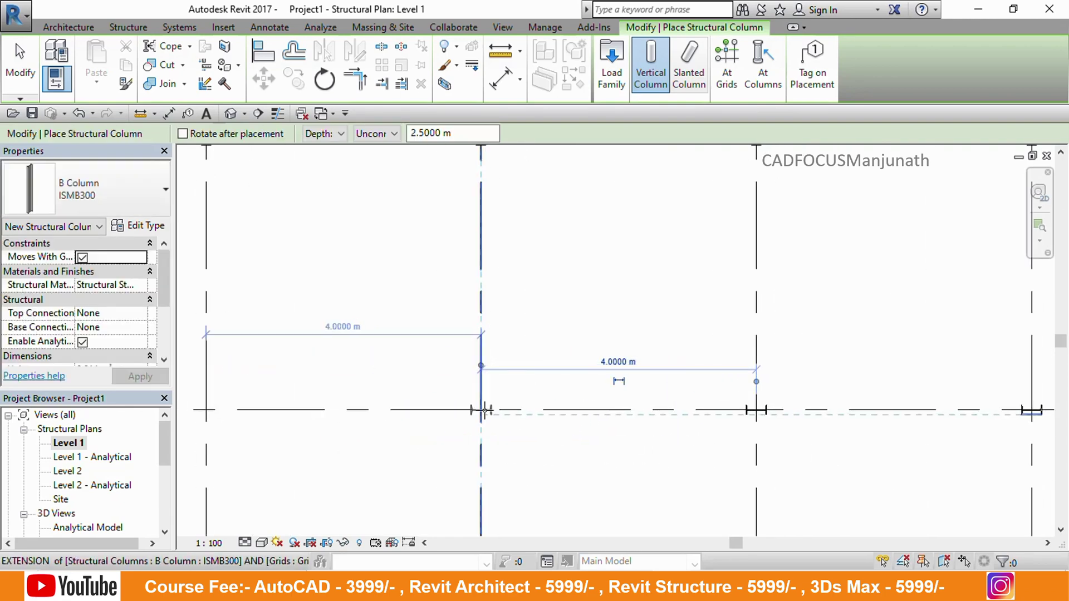
Step: Place the turned ISMB300 column on grid C at the second and first vertical grids, and end column placement
left_click(484, 410)
scroll(484, 410, "down", 2)
scroll(325, 409, "up", 2)
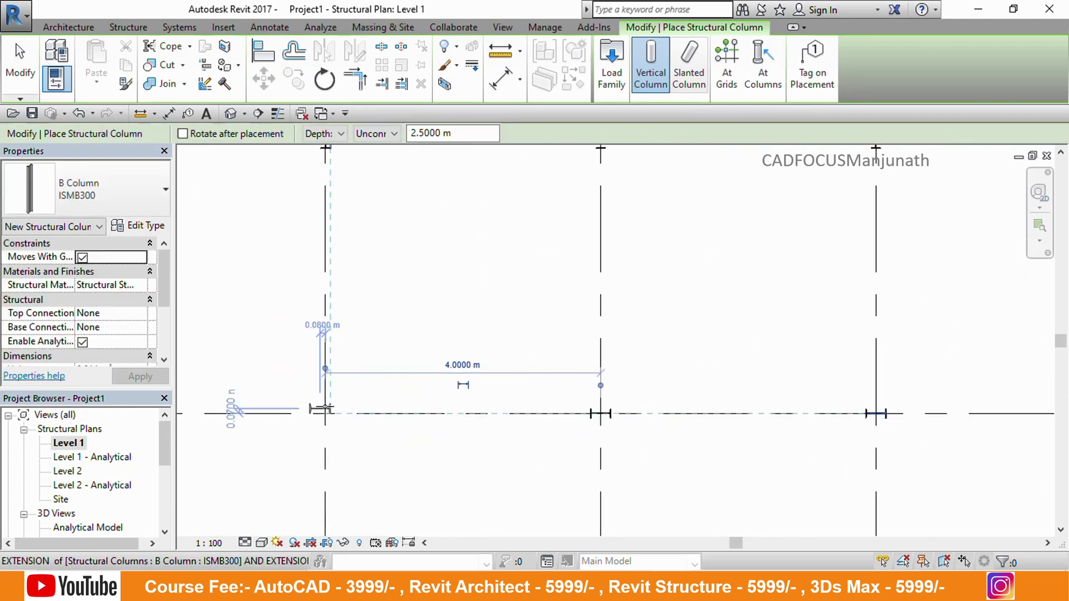
left_click(328, 414)
scroll(444, 475, "down", 5)
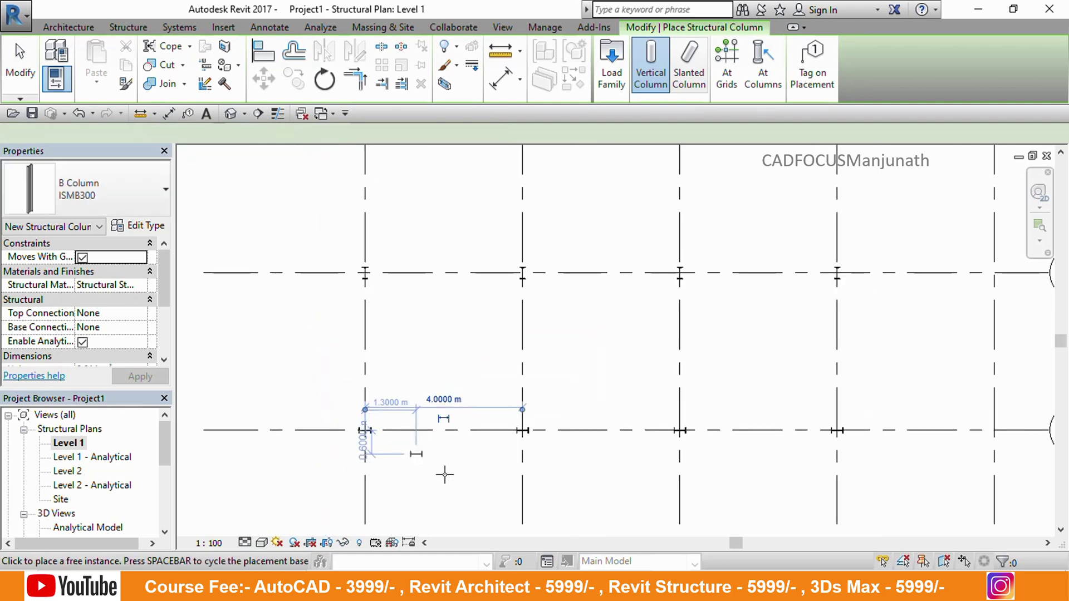
scroll(440, 423, "up", 4)
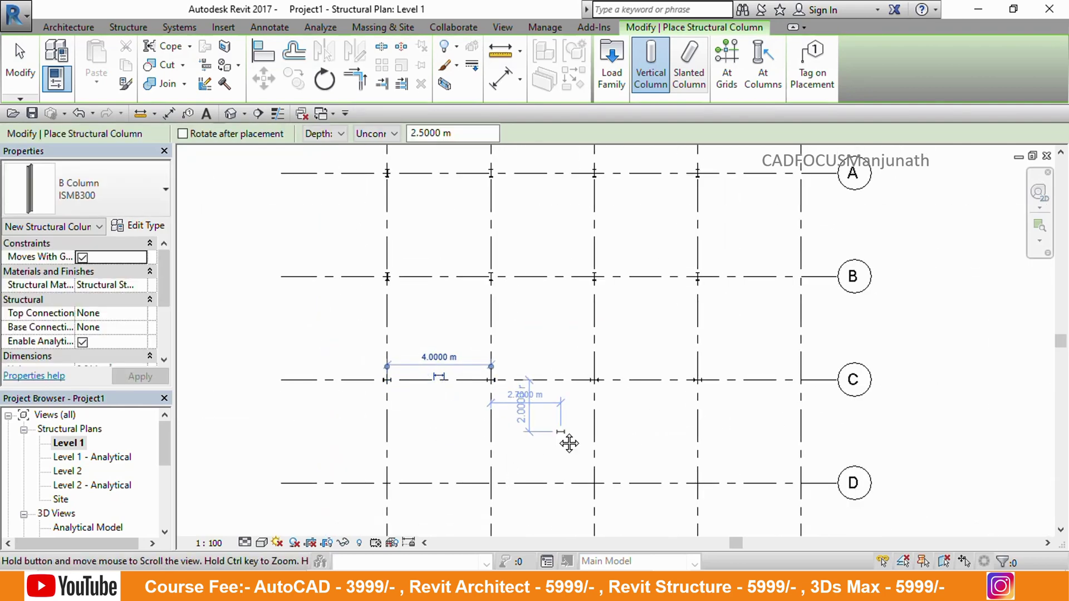
middle_click_drag(567, 442, 549, 486)
key("Escape")
key("Escape")
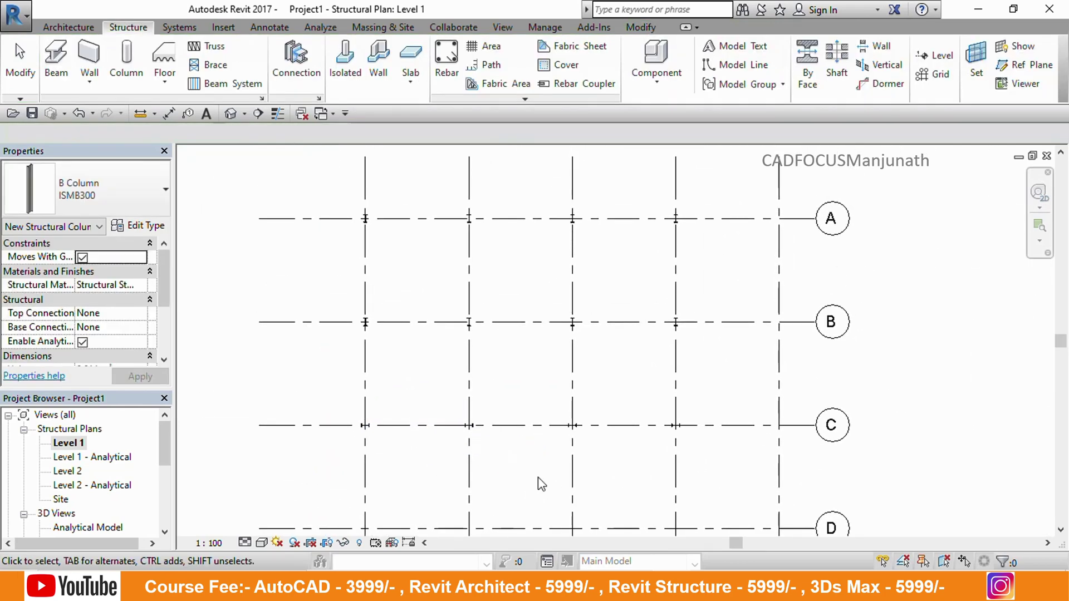
Step: Open the default 3D view, set its visual style to Realistic and inspect the steel columns up close
left_click(231, 114)
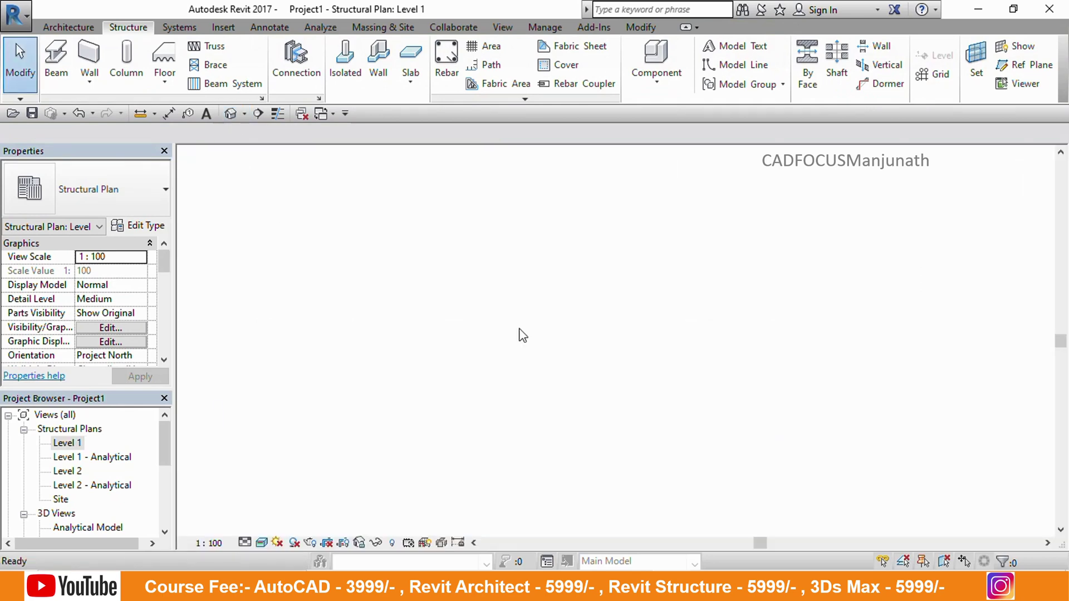
middle_click_drag(610, 355, 424, 356)
left_click(262, 542)
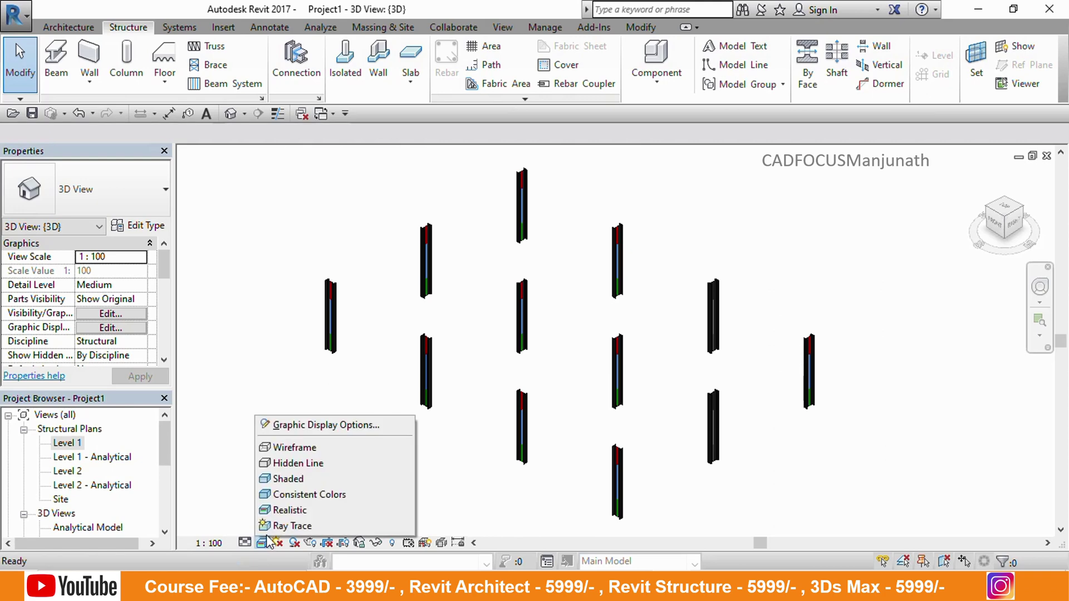
left_click(299, 507)
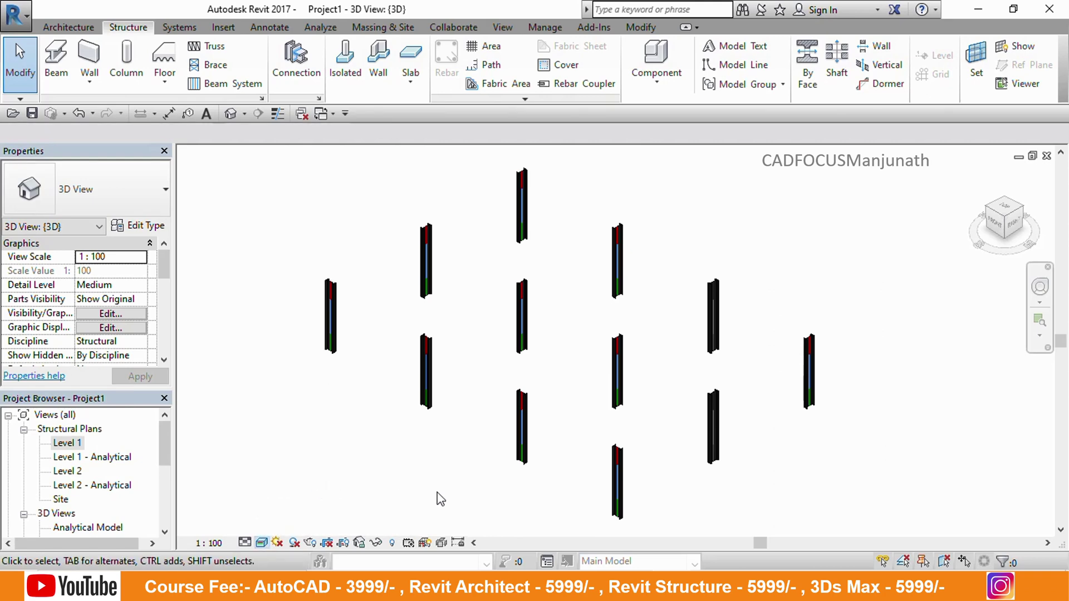
scroll(530, 303, "up", 6)
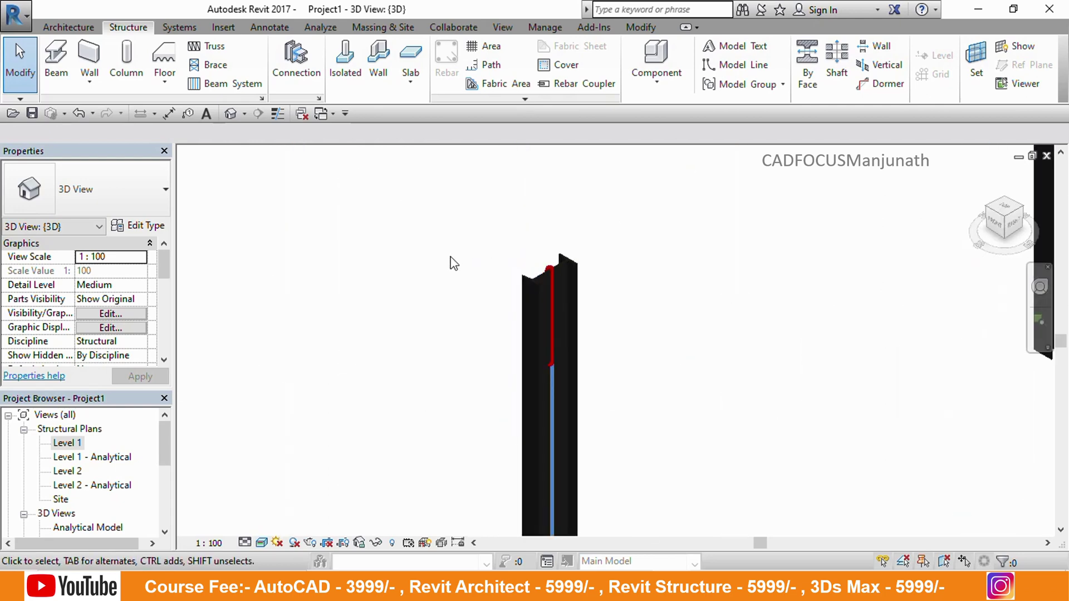
scroll(566, 331, "down", 5)
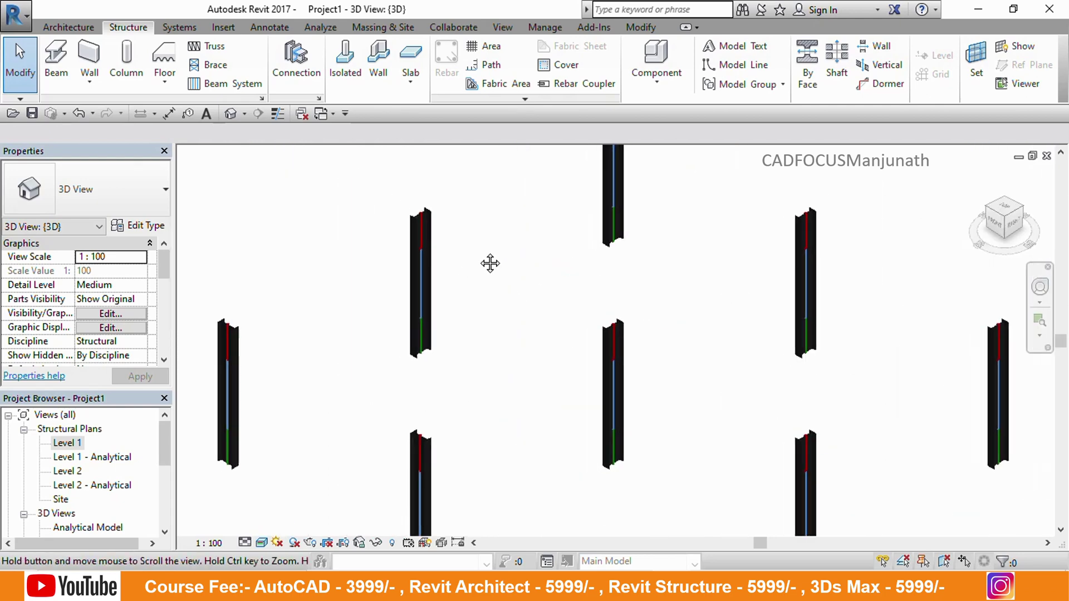
Step: Examine the ISMB300 columns' section shape and orientation across the whole grid in the 3D view
scroll(267, 351, "up", 4)
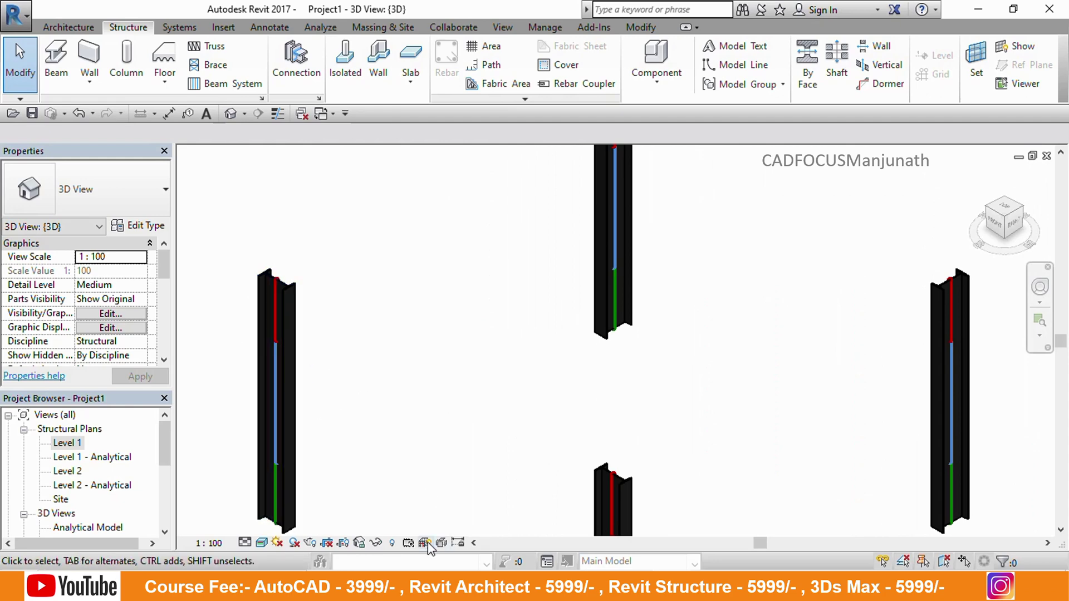
scroll(410, 386, "down", 4)
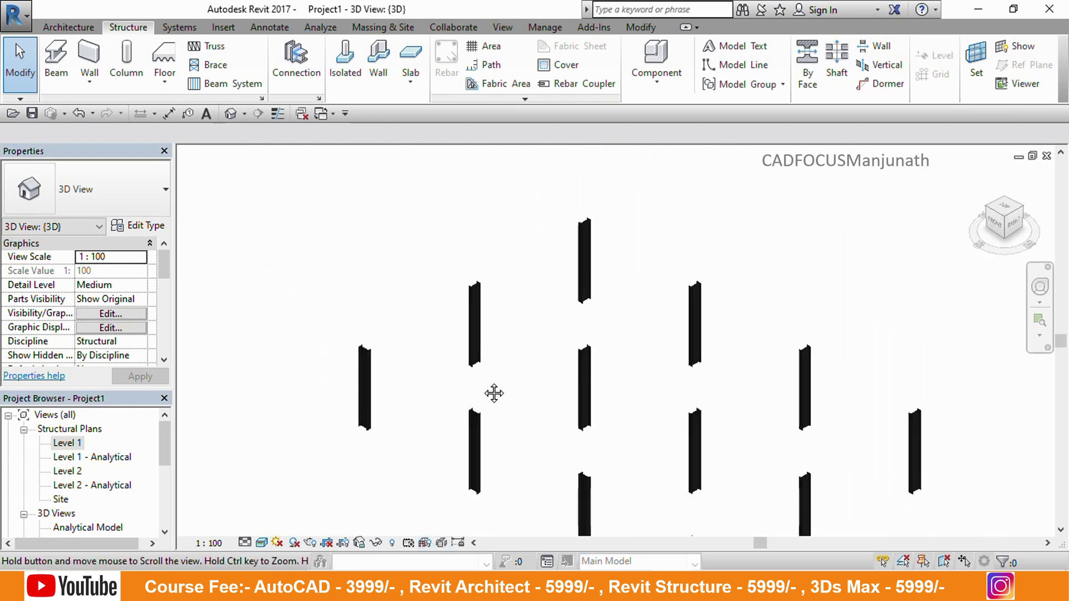
middle_click_drag(493, 393, 551, 508)
scroll(551, 508, "up", 4)
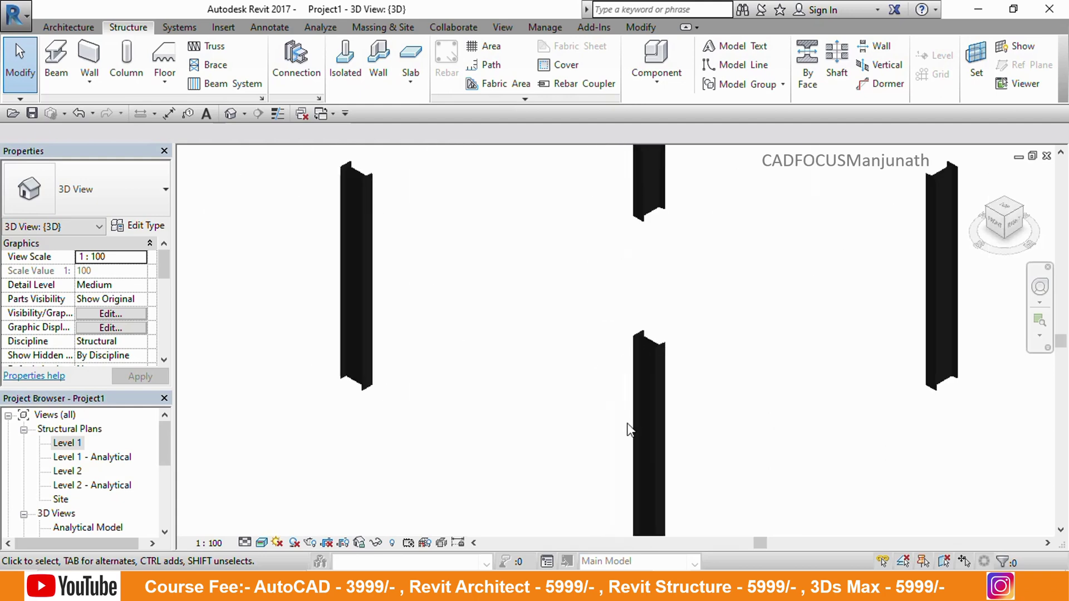
scroll(629, 430, "up", 5)
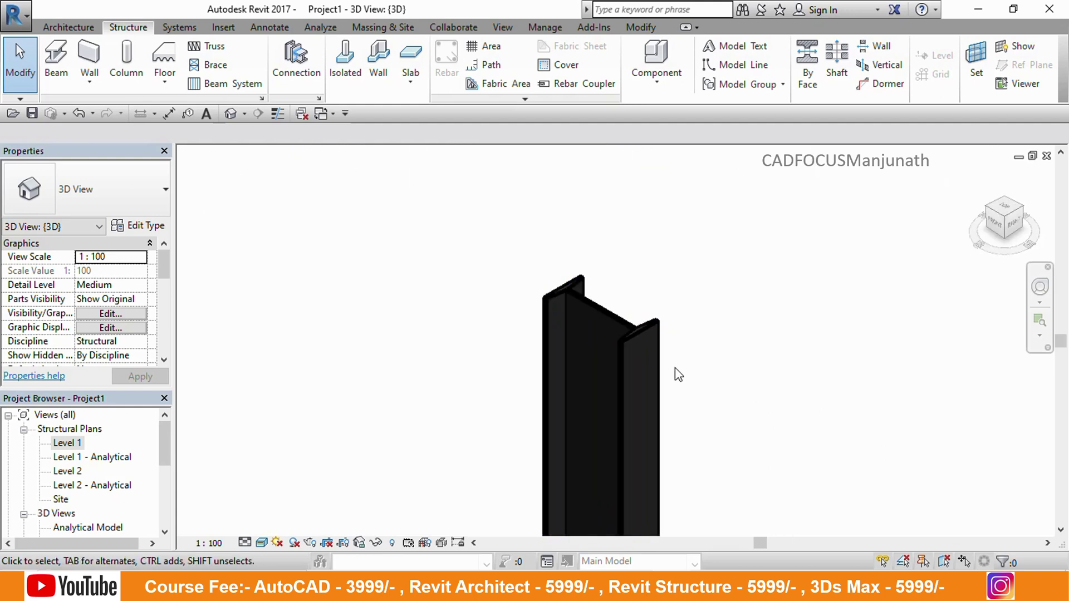
scroll(692, 413, "up", 2)
scroll(692, 413, "down", 5)
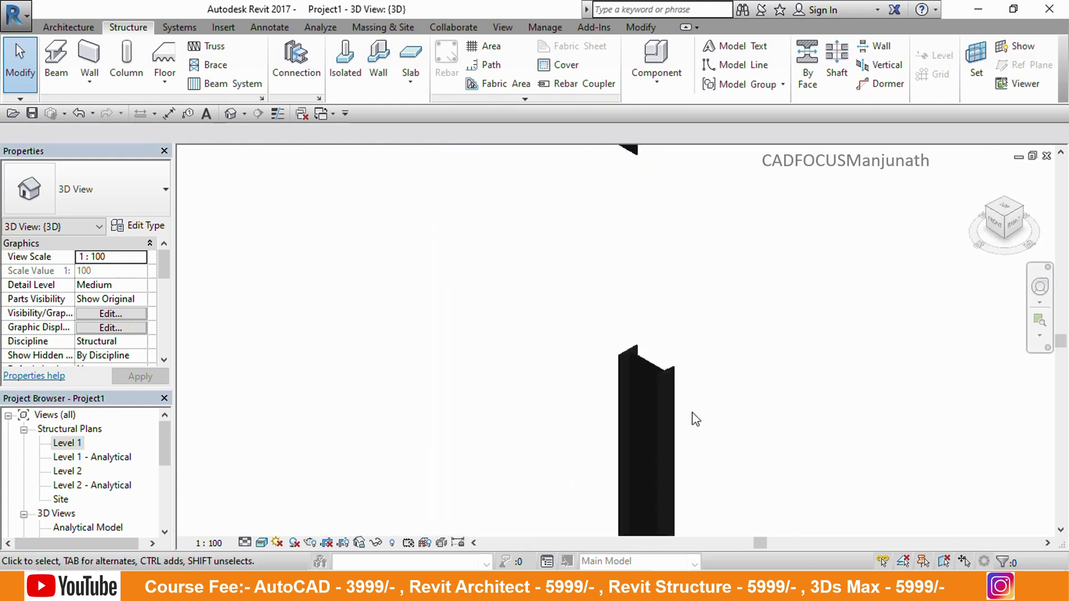
scroll(692, 413, "down", 5)
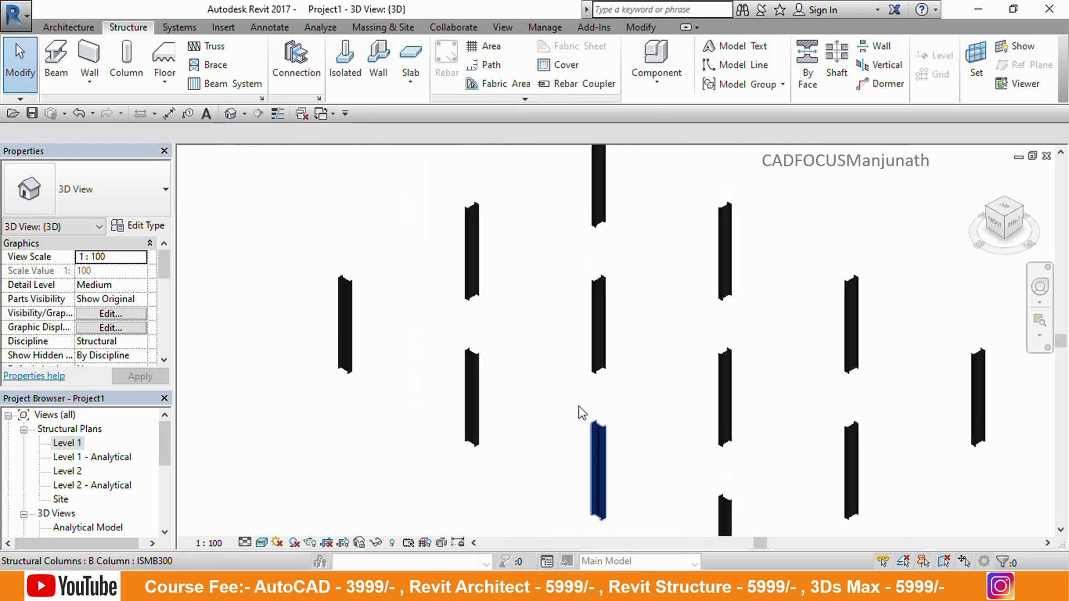
scroll(581, 315, "up", 2)
scroll(364, 418, "up", 2)
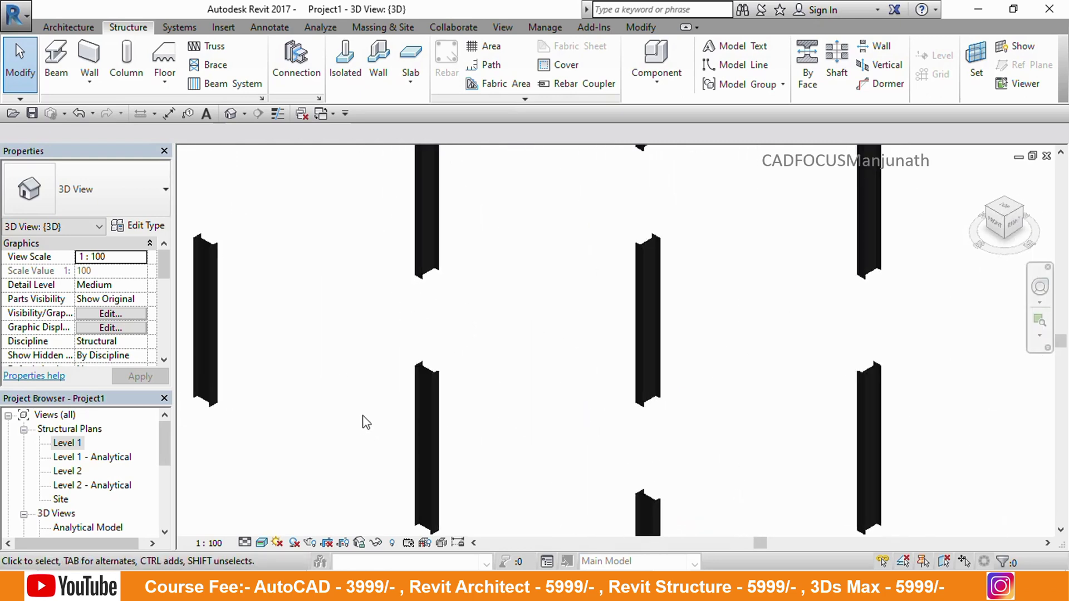
middle_click_drag(559, 379, 532, 362)
scroll(533, 362, "down", 3)
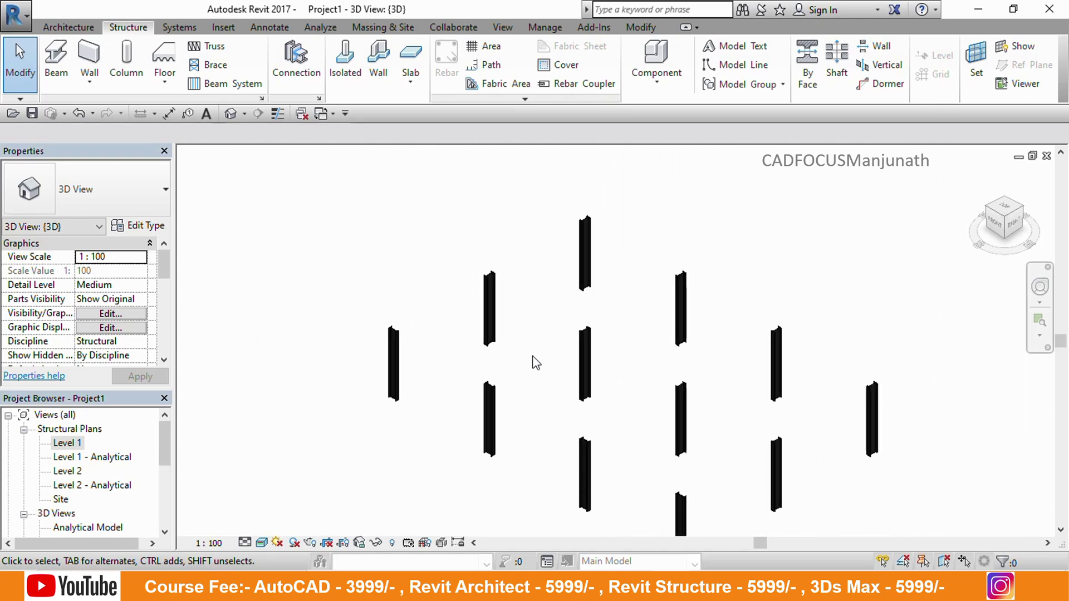
Step: Open the Level 1 structural plan and delete all the ISMB300 columns on grids A, B and C
double_click(69, 443)
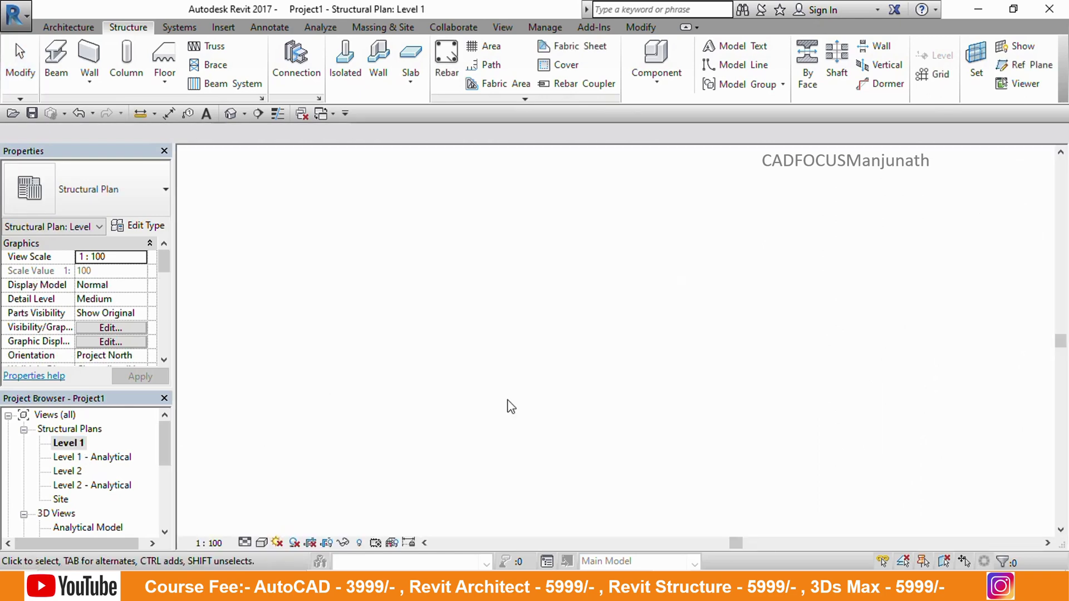
left_click_drag(383, 260, 651, 457)
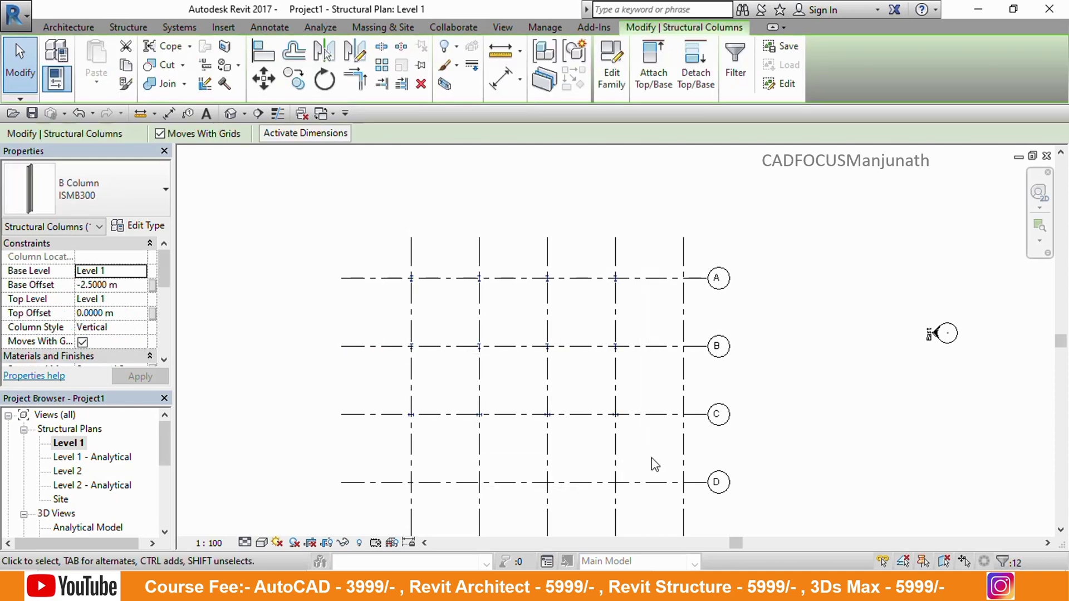
key("Delete")
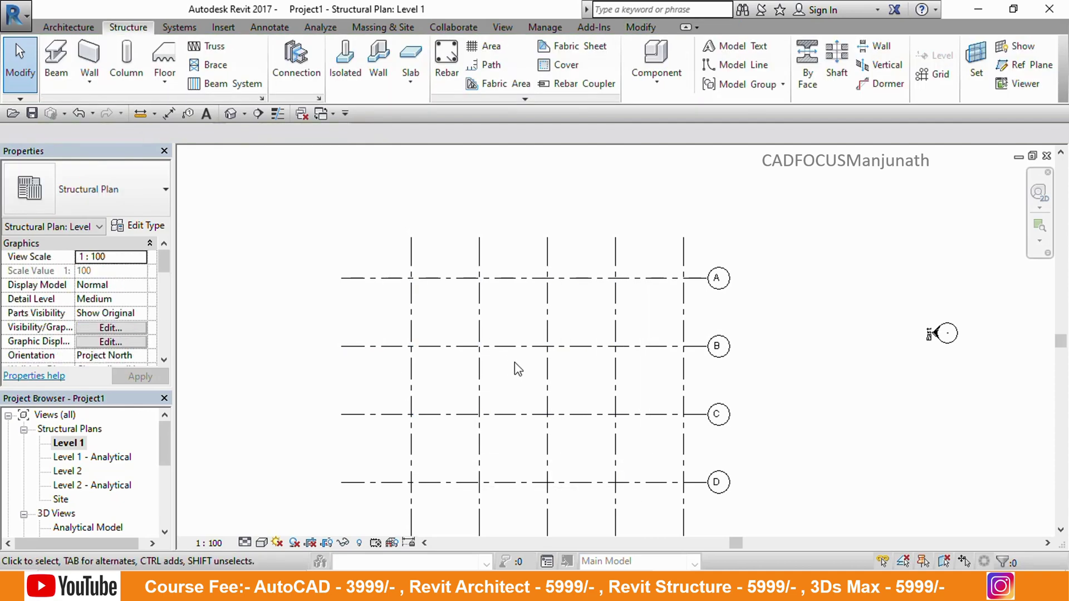
Step: Try to place Concrete-Rectangular-Column 450 x 600mm columns at the grid intersections using the At Grids option
mouse_move(651, 398)
middle_mouse_down()
mouse_move(639, 358)
mouse_move(637, 374)
mouse_move(657, 380)
middle_mouse_up()
scroll(638, 374, "up", 1)
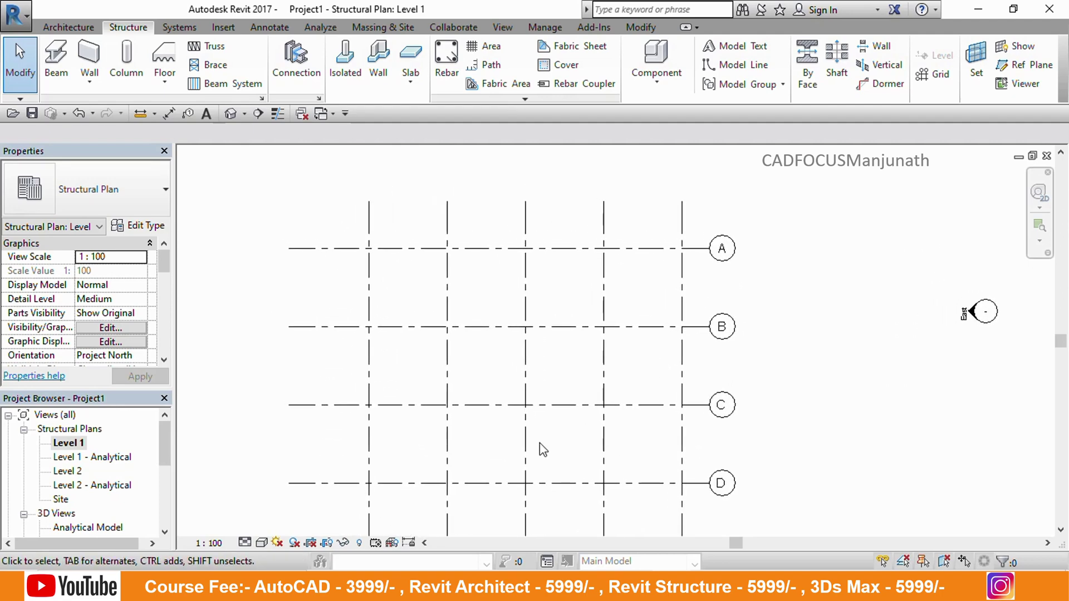
left_click(127, 71)
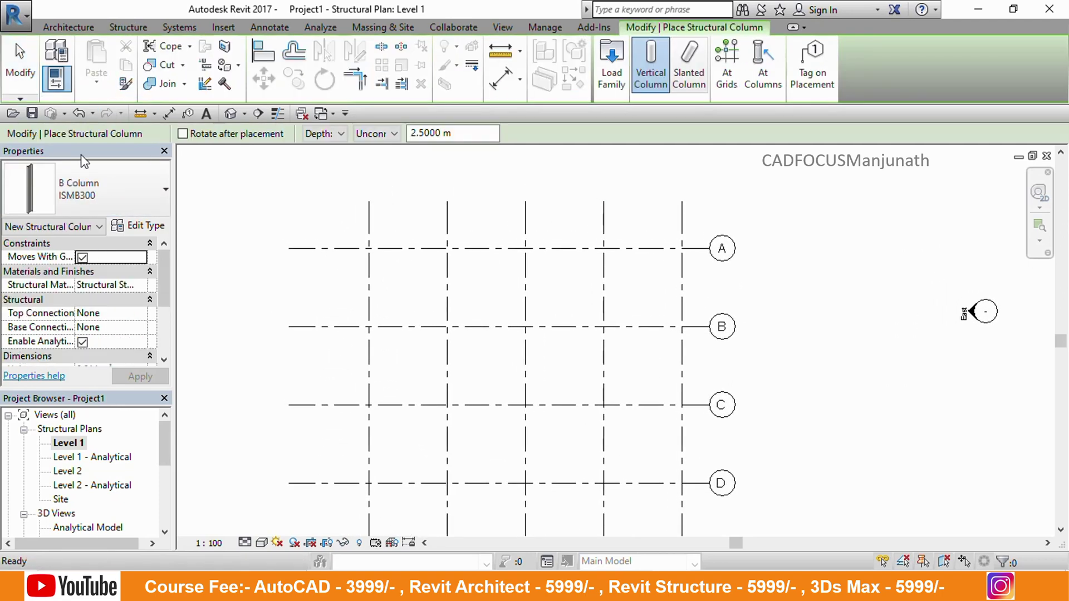
left_click(89, 192)
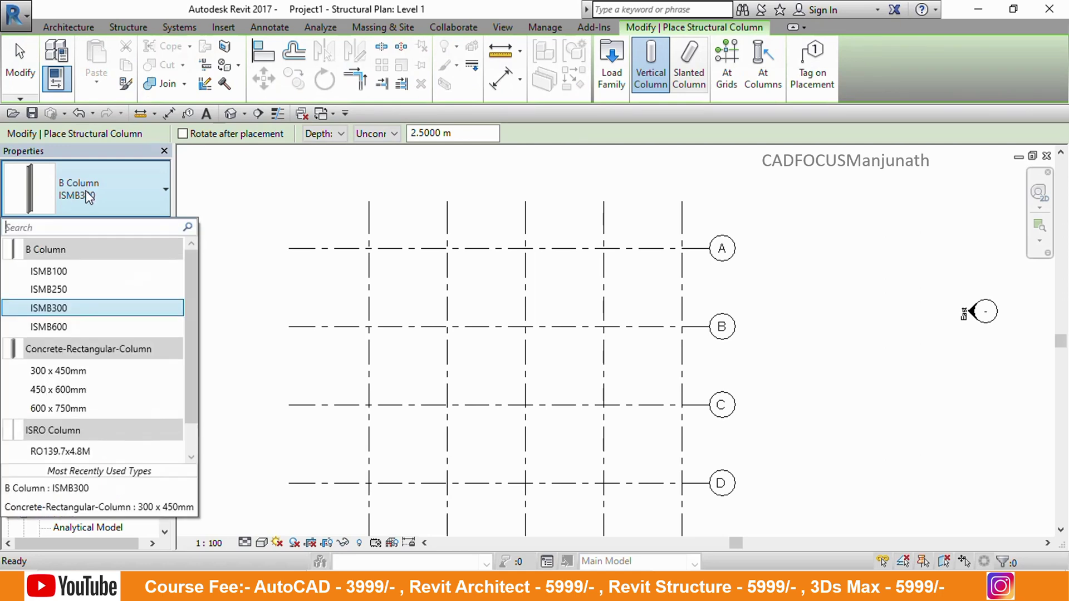
left_click(45, 389)
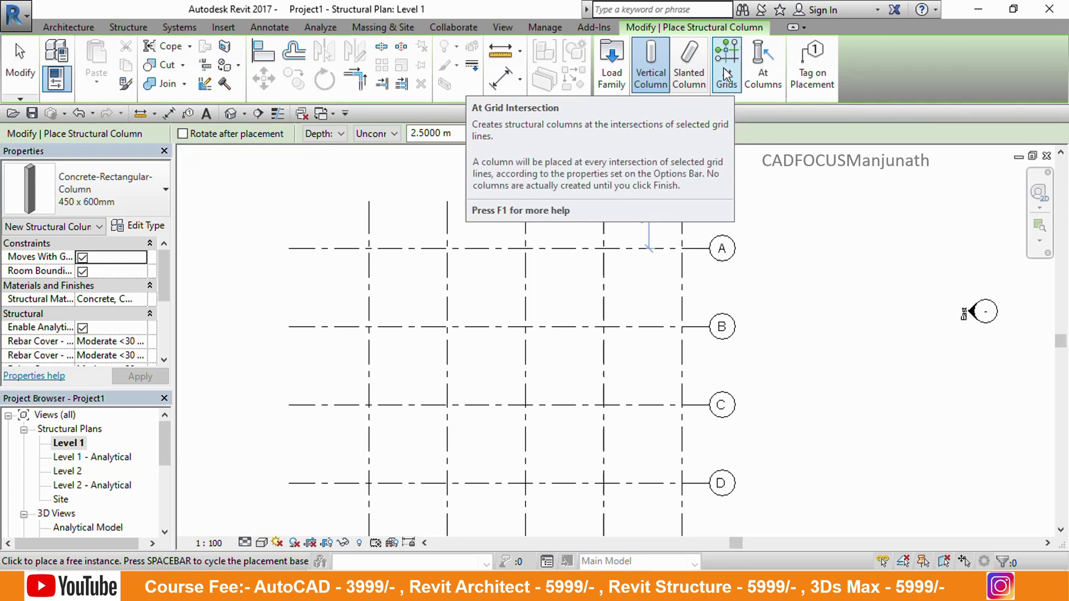
left_click(726, 74)
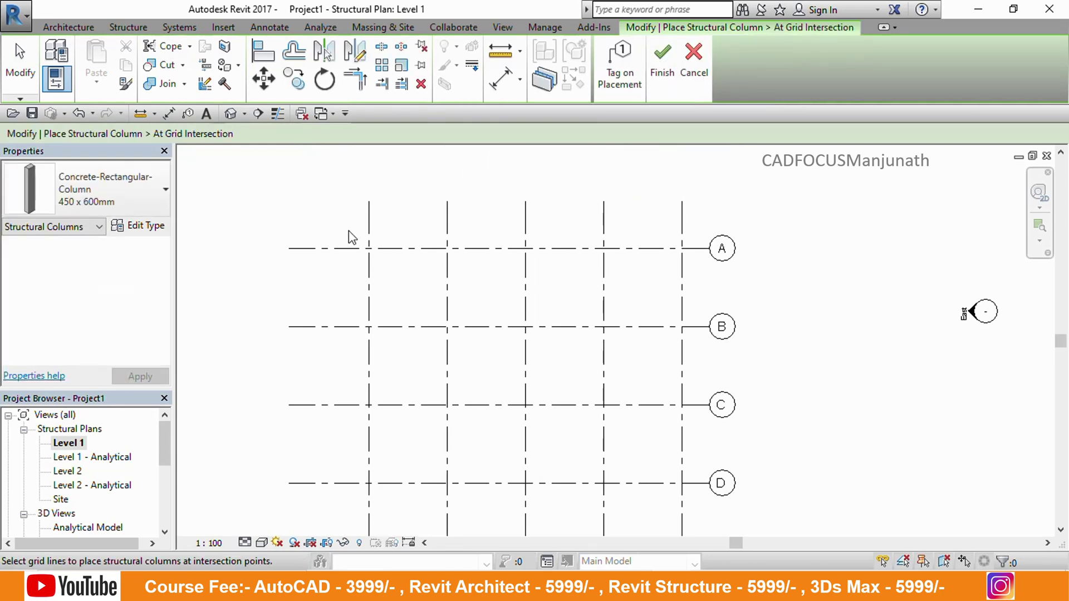
left_click_drag(344, 223, 652, 506)
left_click(658, 78)
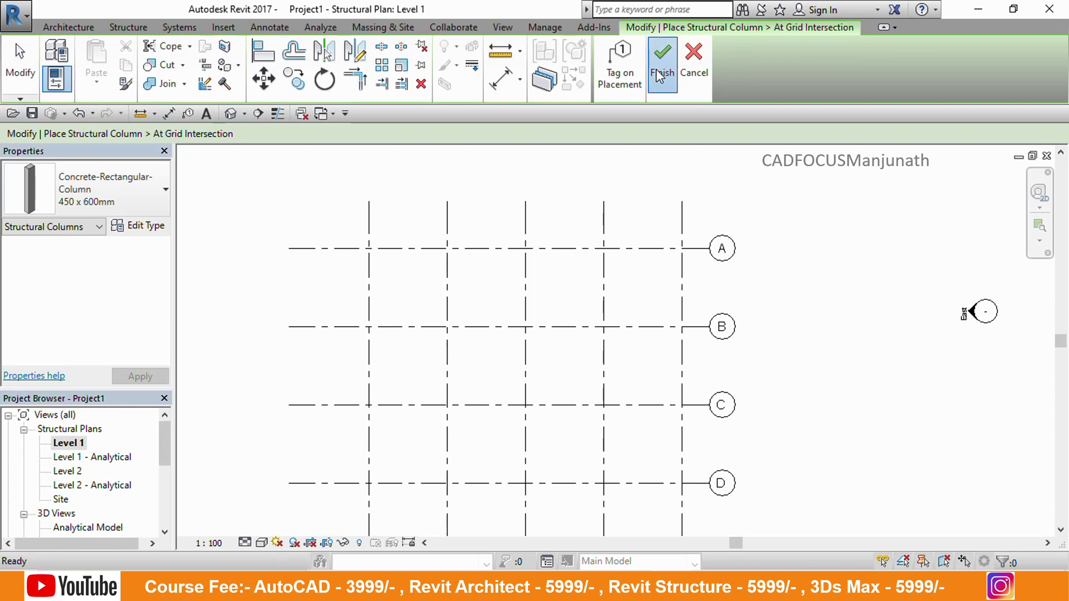
left_click(566, 309)
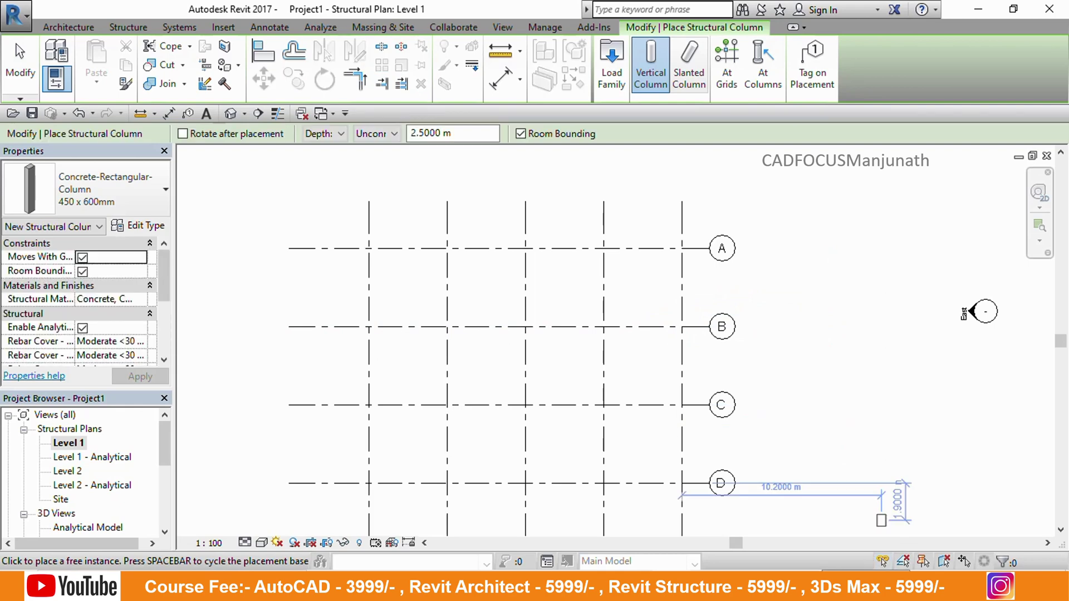
left_click(818, 590)
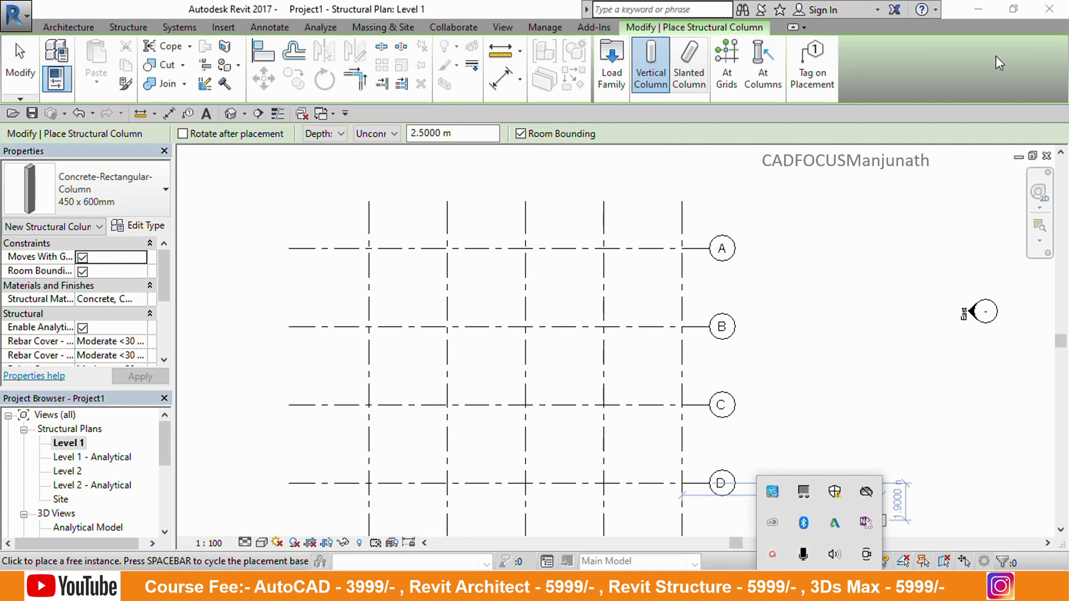
left_click(979, 11)
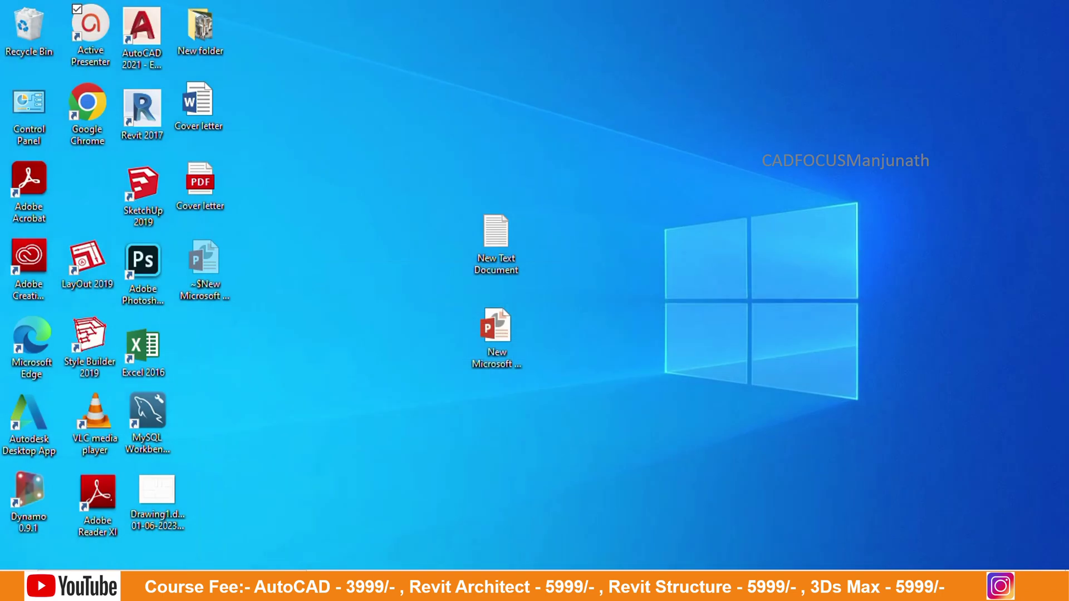
left_click(818, 589)
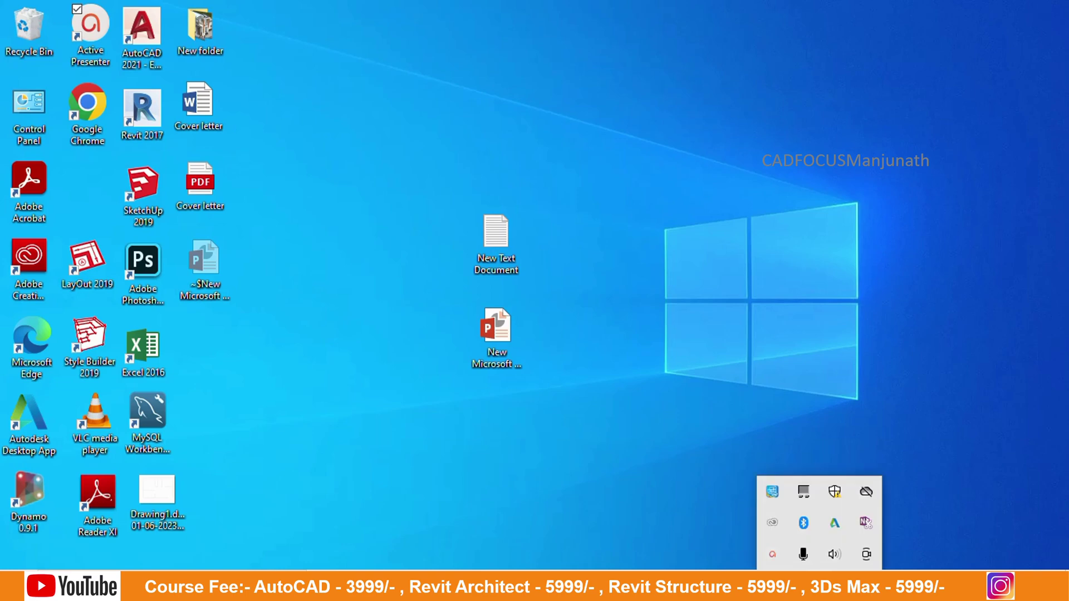
left_click(773, 554)
left_click(947, 522)
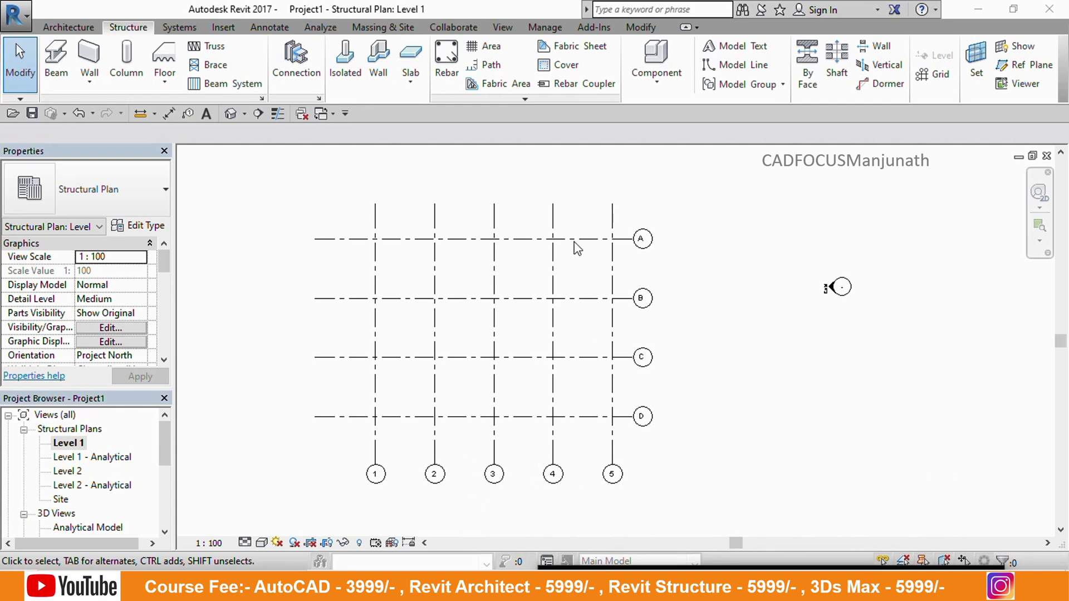
Step: Preview Concrete-Rectangular-Column 450 x 600mm structural columns at every intersection of grids A to D with grids 1 to 5
left_click(126, 62)
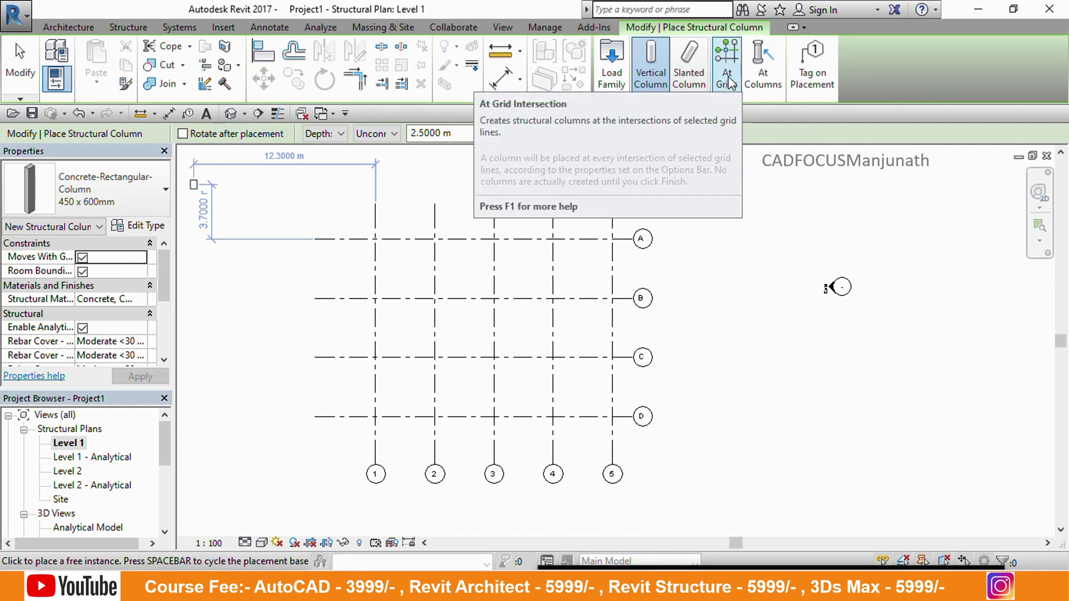
left_click(92, 192)
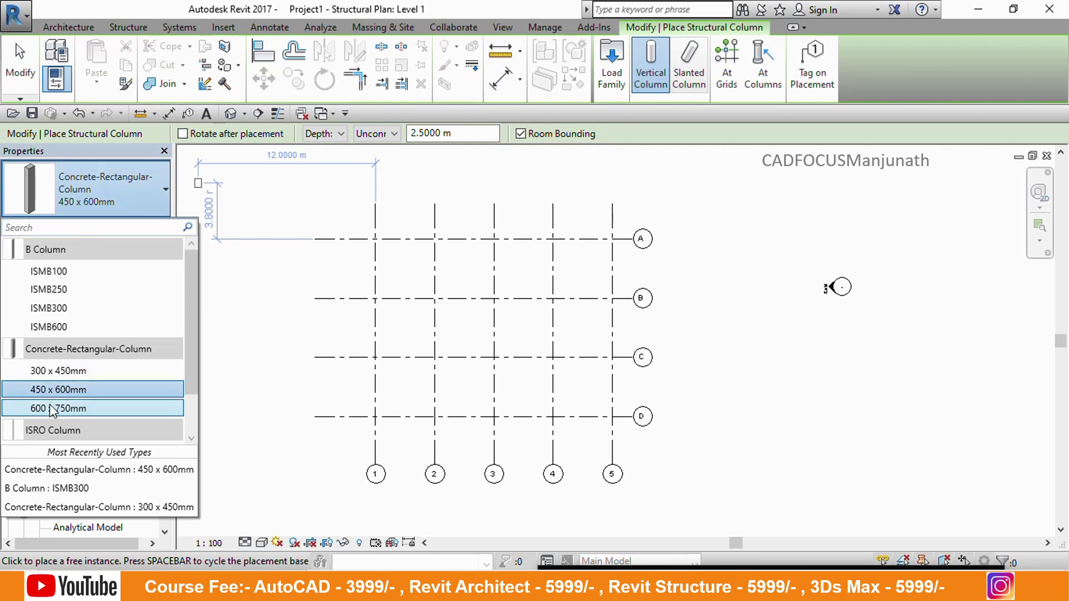
left_click(42, 388)
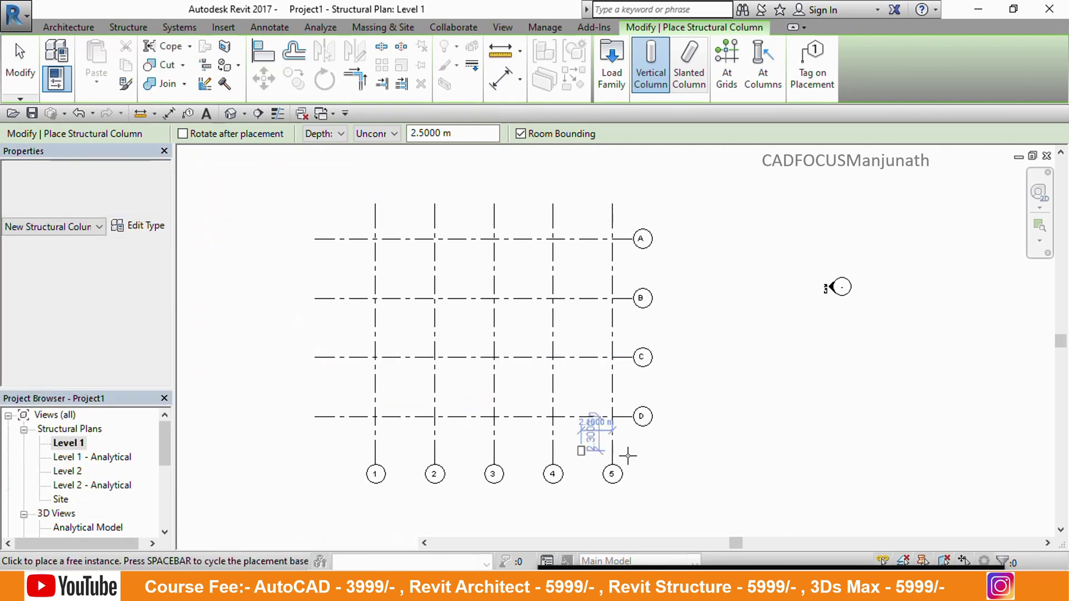
left_click(730, 85)
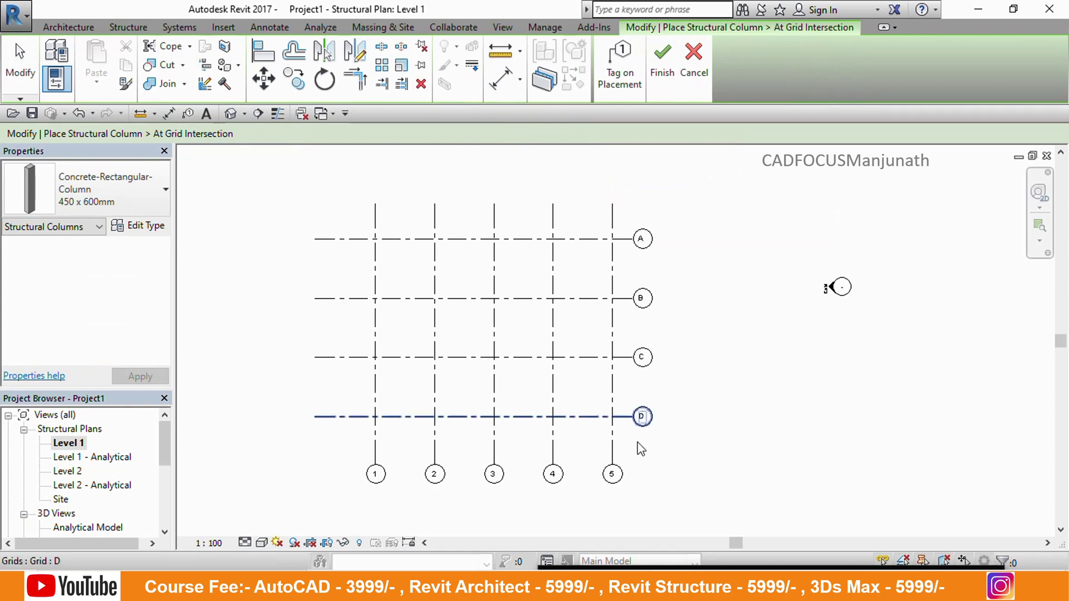
left_click_drag(635, 455, 342, 222)
Step: Turn the previewed columns 90° so their longer side runs along the lettered grids, and finish the grid-intersection placement
scroll(439, 280, "up", 3)
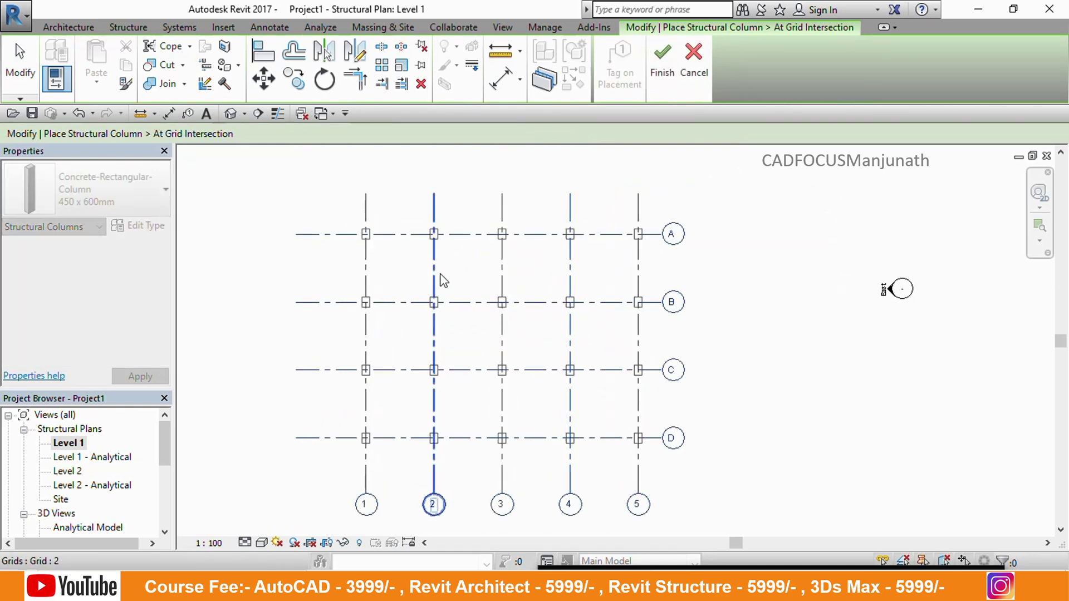
middle_click_drag(473, 293, 481, 250)
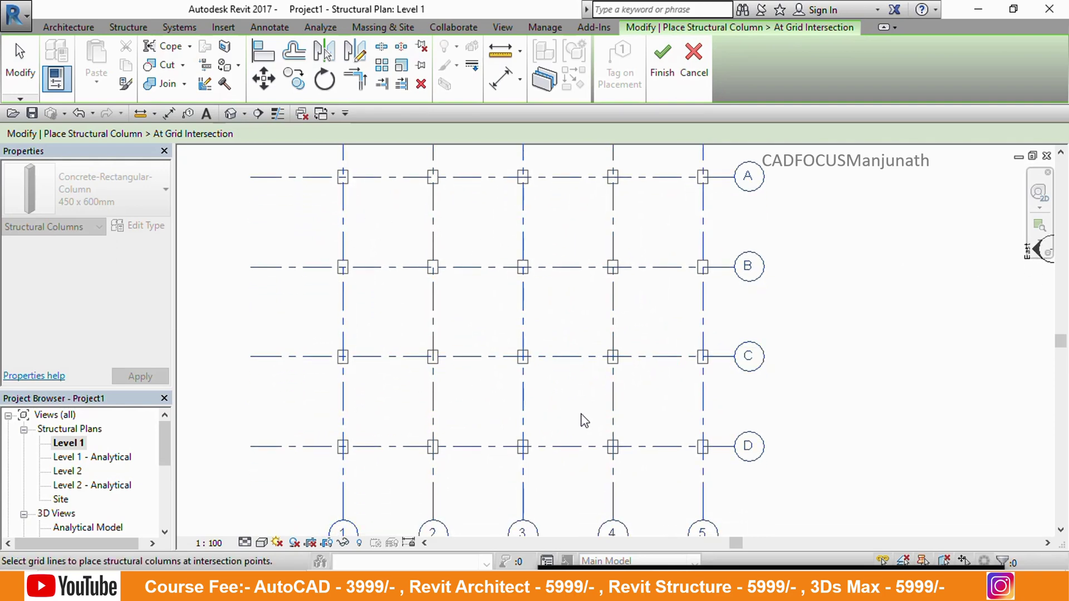
middle_click_drag(580, 418, 579, 433)
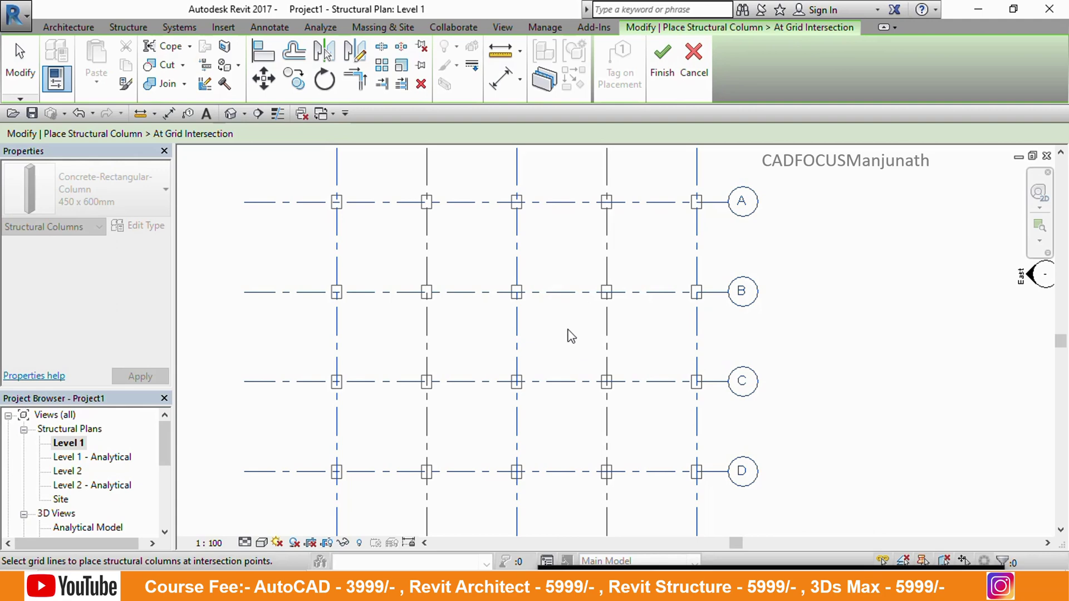
middle_click_drag(568, 330, 583, 352)
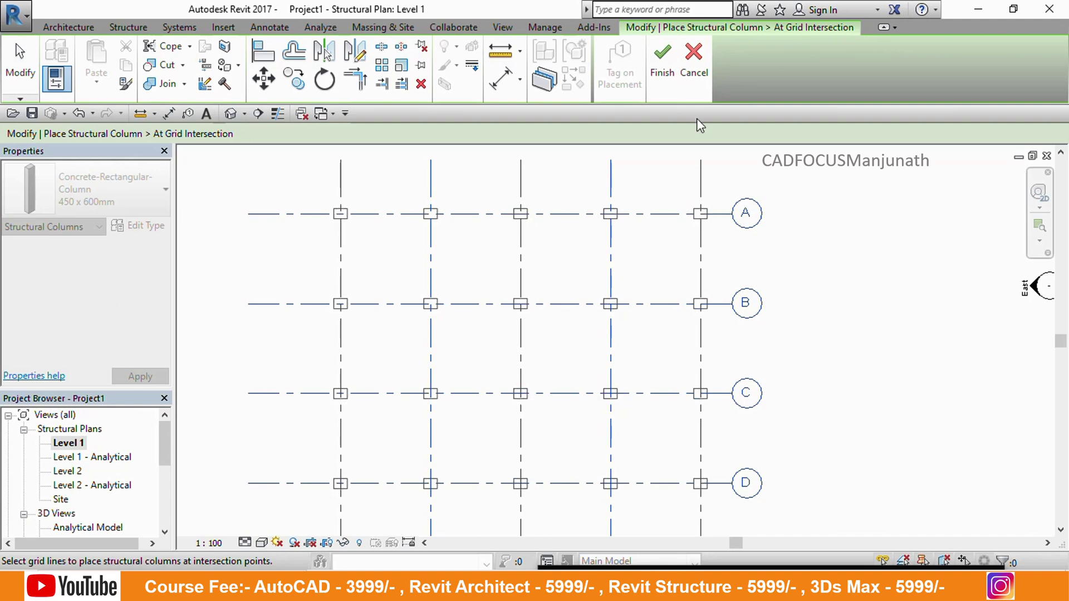
left_click(662, 63)
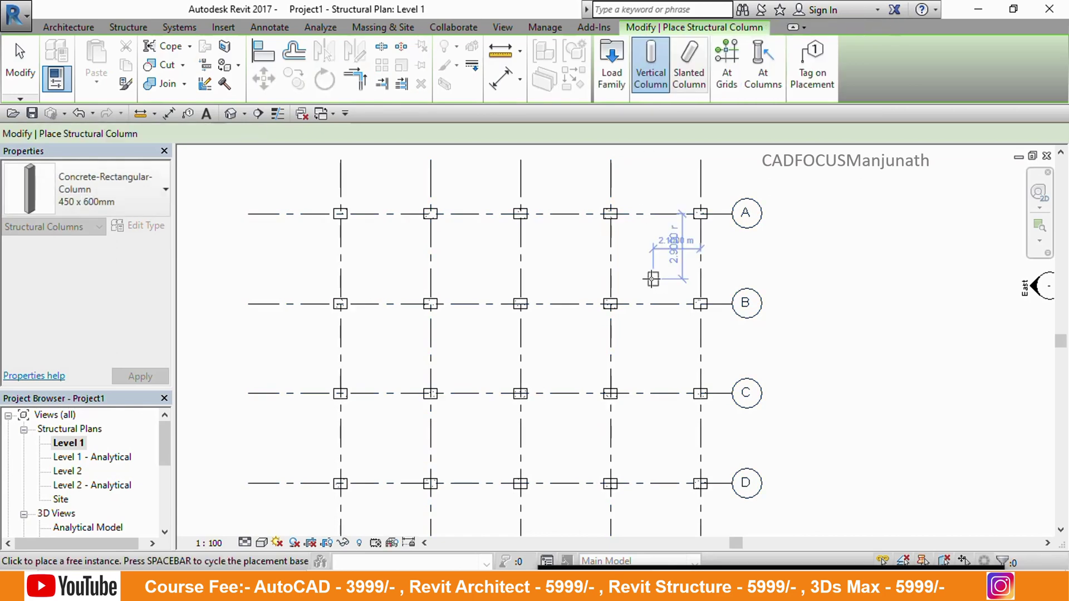
Step: Open the default 3D view and examine the concrete columns placed across the grid
left_click(261, 543)
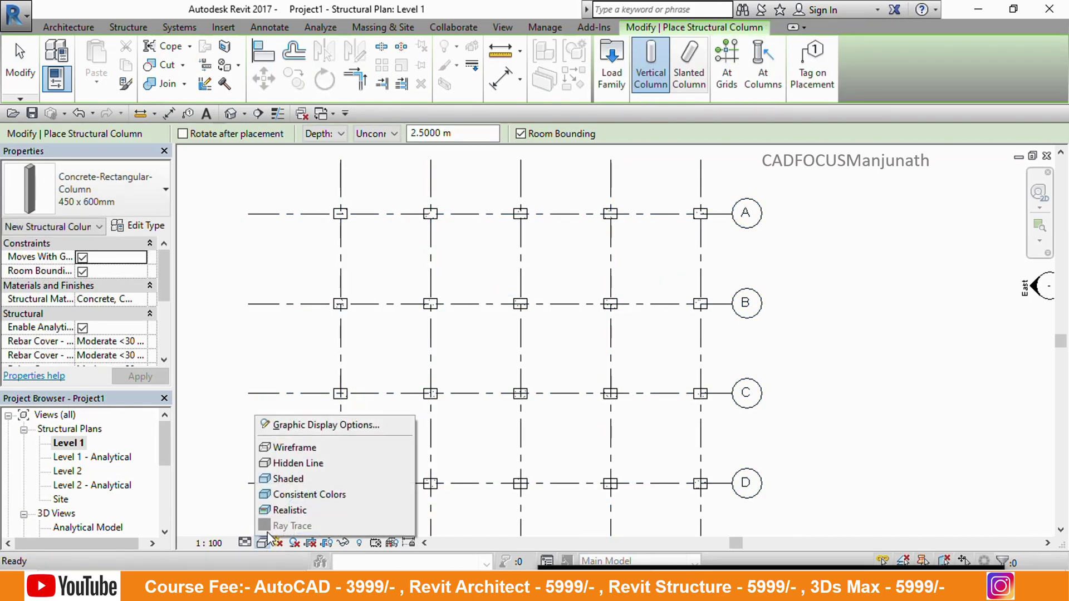
left_click(230, 114)
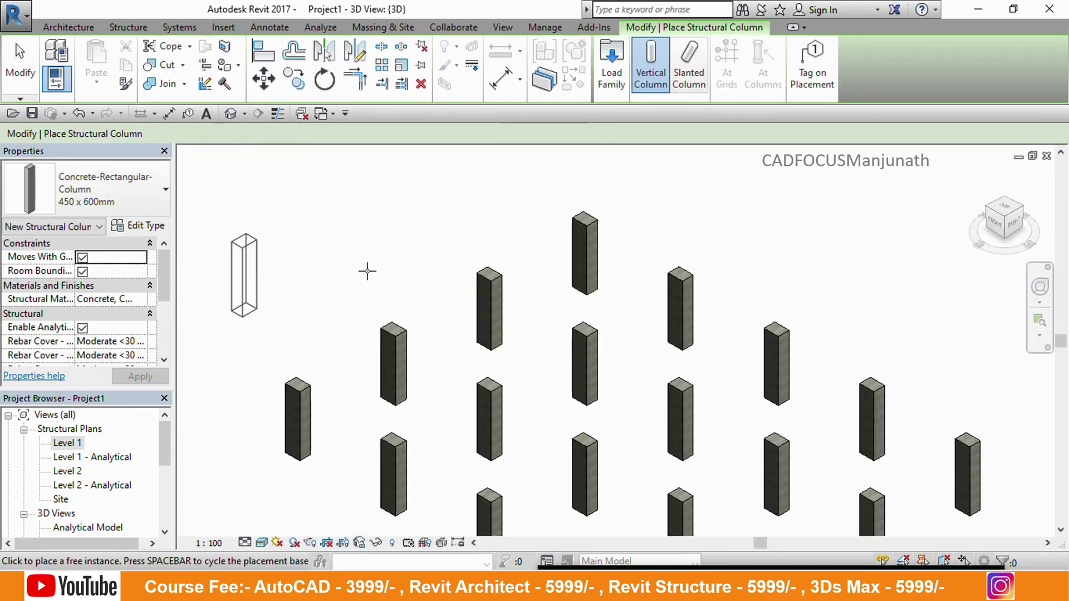
scroll(404, 345, "up", 5)
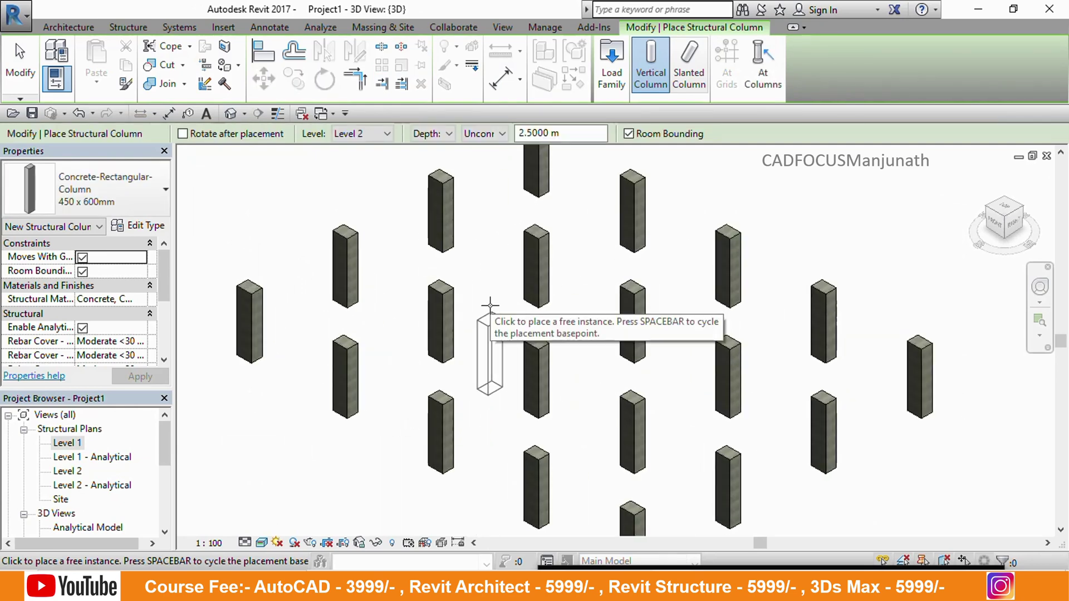
middle_click_drag(489, 320, 498, 293)
scroll(483, 306, "down", 3)
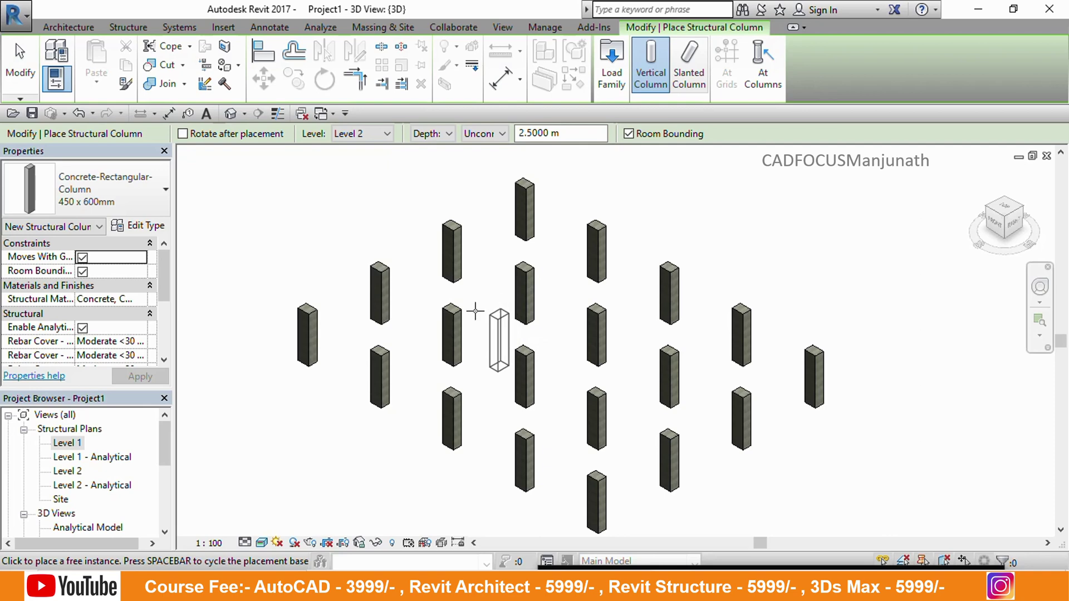
Step: Return to the Level 1 structural plan and select the concrete column at the intersection of grids A and 1
double_click(66, 443)
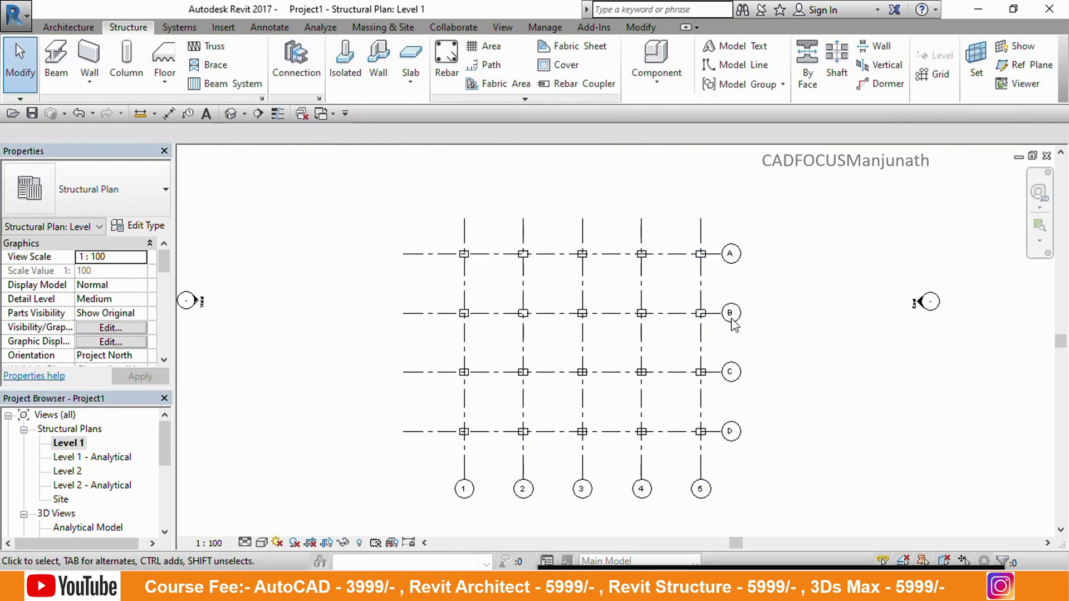
scroll(715, 304, "up", 1)
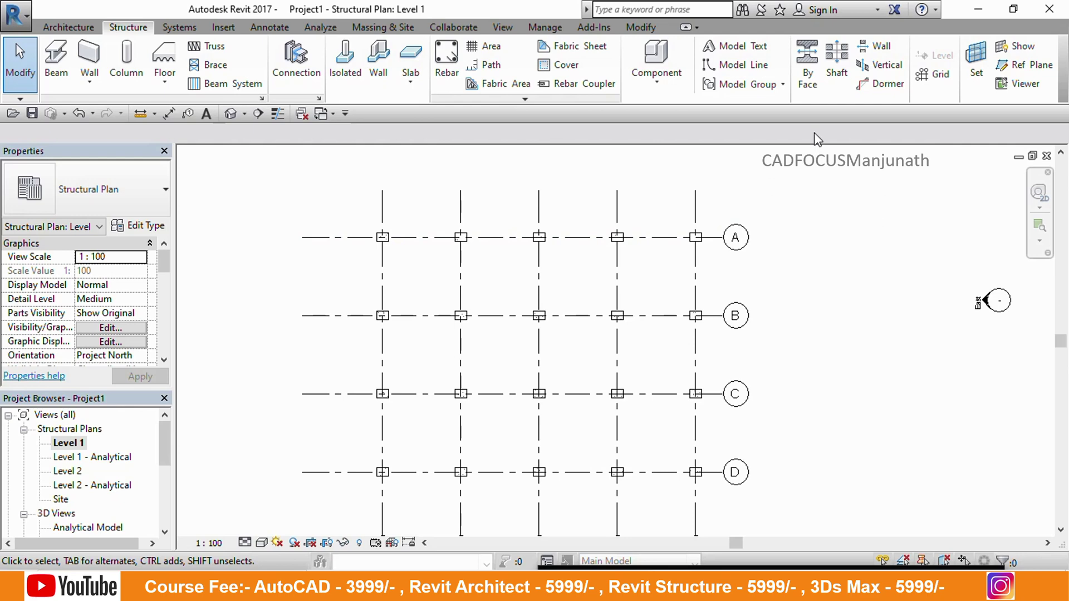
scroll(386, 251, "up", 3)
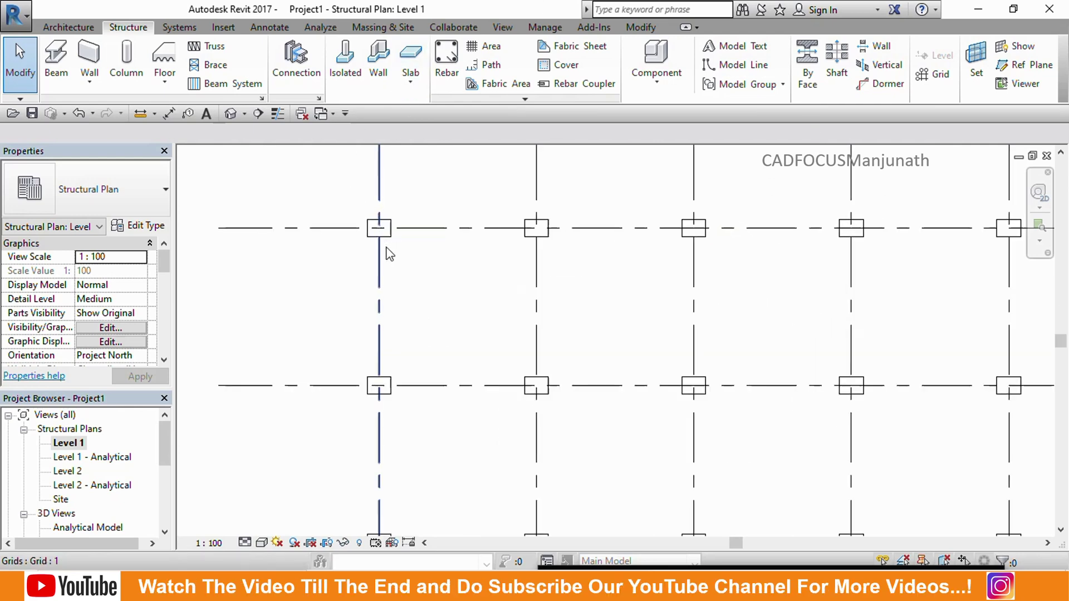
middle_click_drag(449, 287, 488, 305)
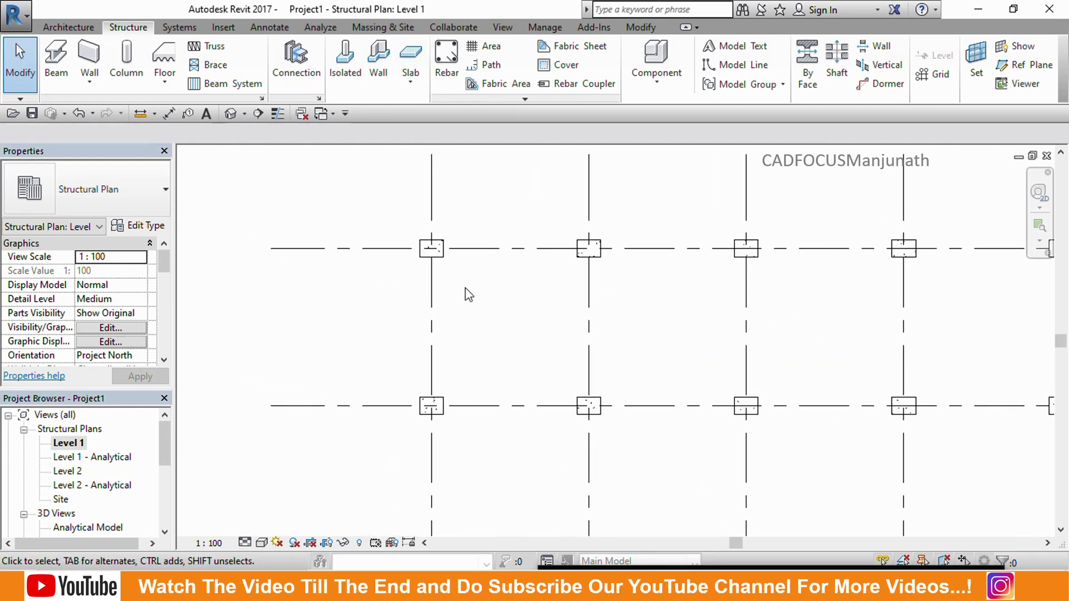
left_click(433, 249)
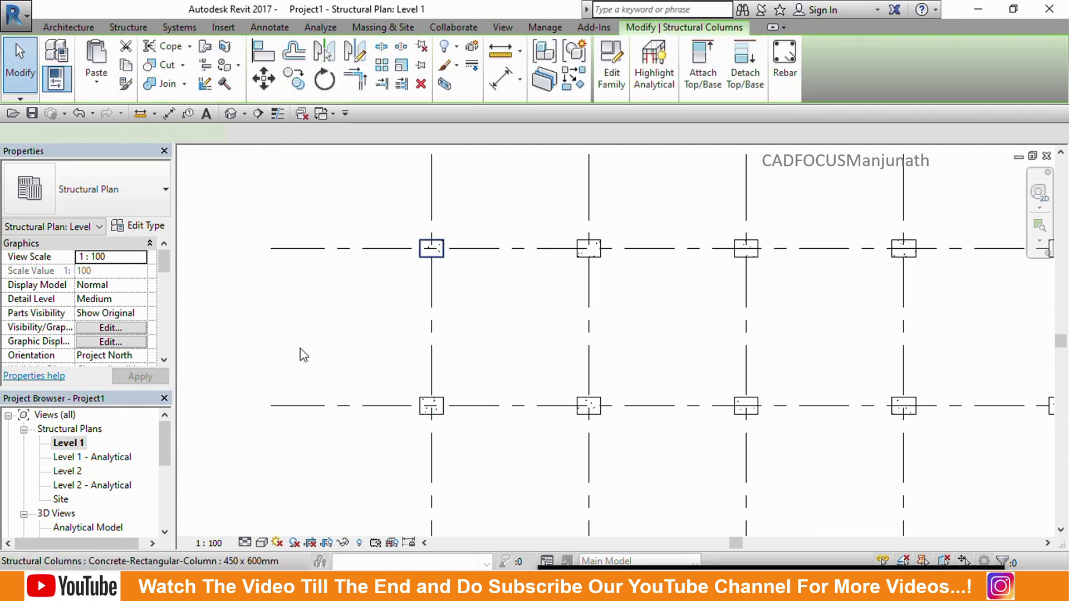